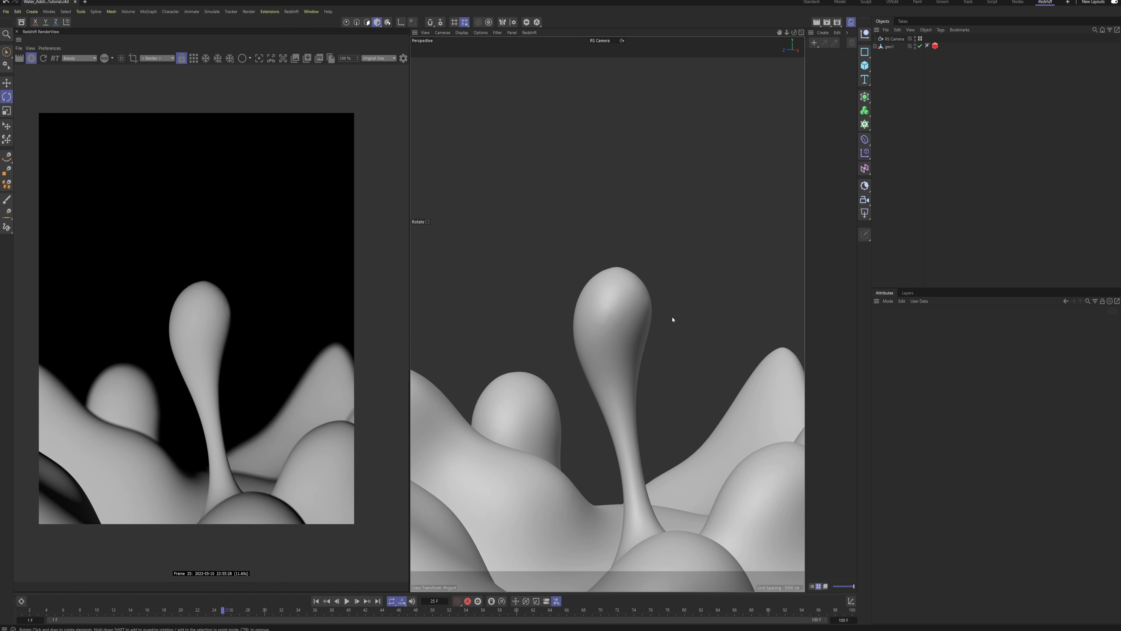
Step: Create a Redshift material with reflection roughness 0.01, IOR 1.33 and transmission weight 1, and apply it to the geo1 mesh
left_click(815, 43)
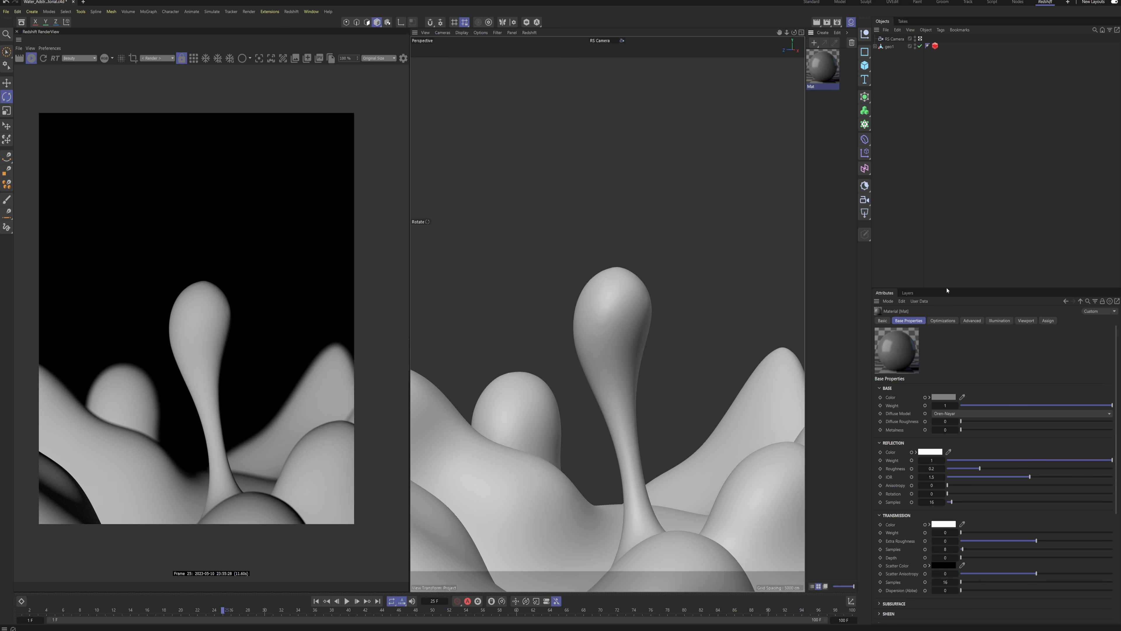
left_click_drag(946, 287, 952, 117)
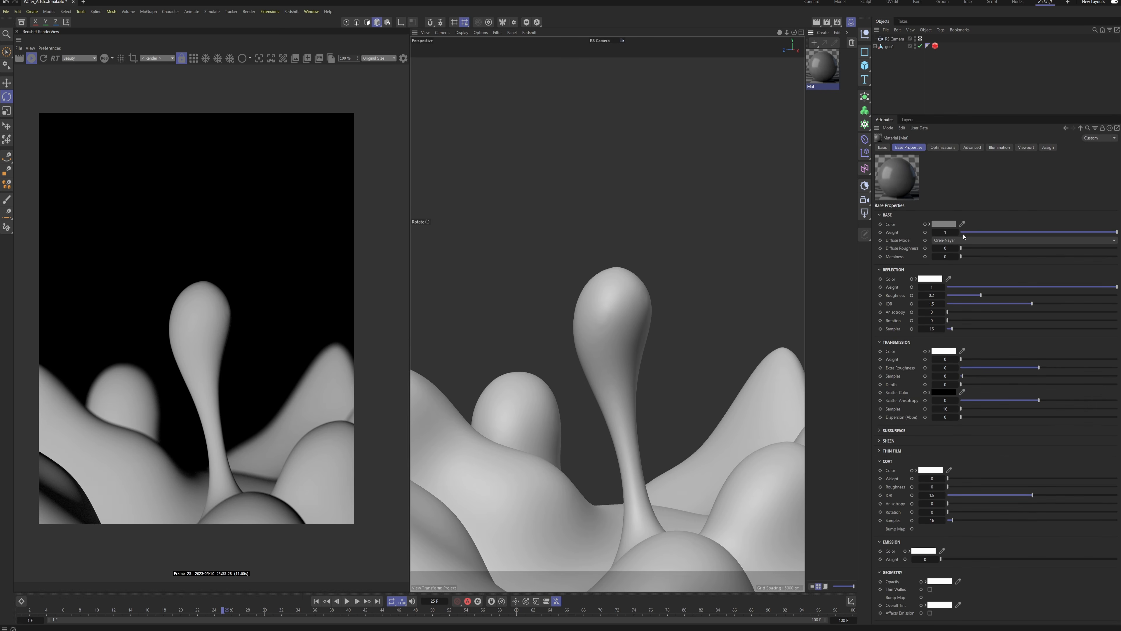
double_click(933, 304)
key("BackSpace")
double_click(931, 295)
key("BackSpace")
type("0.01")
key("Return")
left_click_drag(962, 359, 1117, 359)
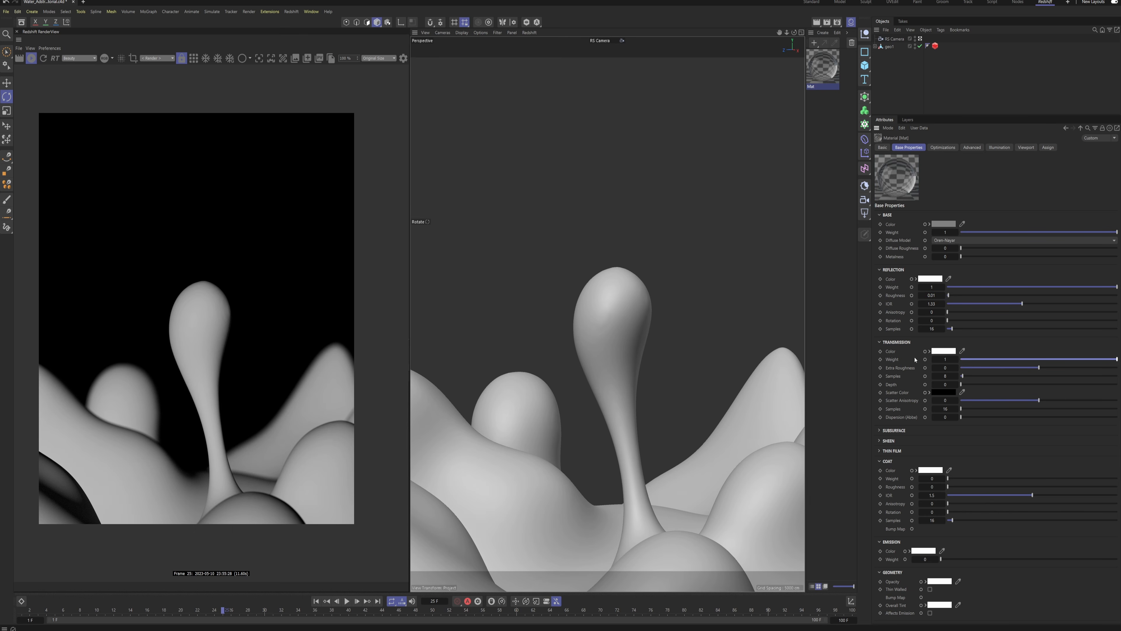
left_click_drag(871, 45, 890, 46)
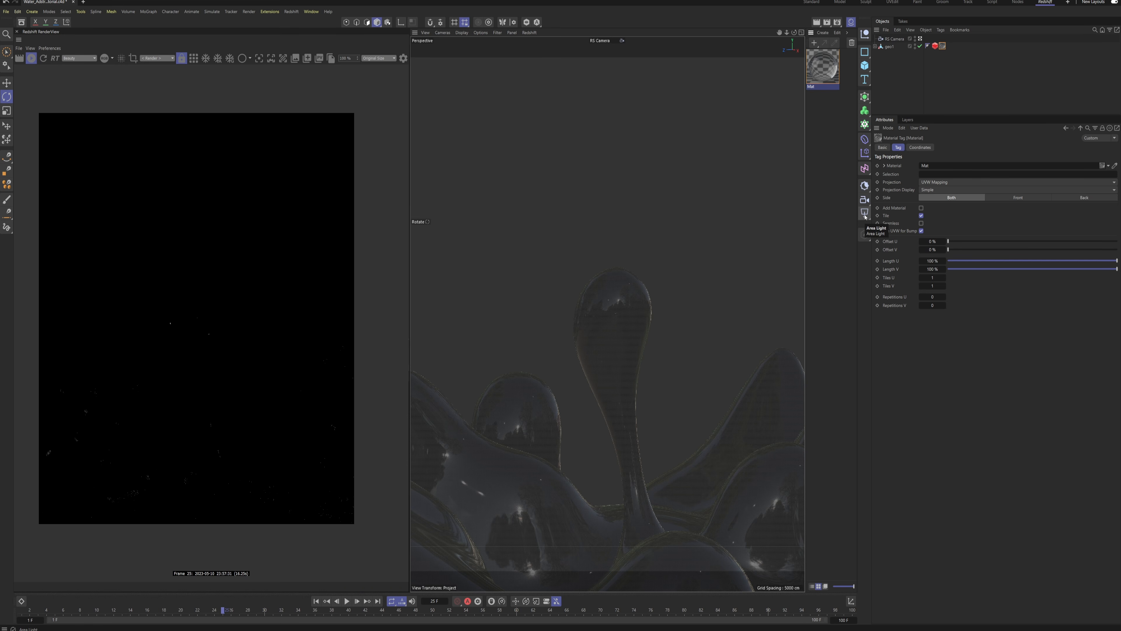
Step: Add a Redshift dome light to the scene and rename it BG
left_click_drag(865, 217, 893, 287)
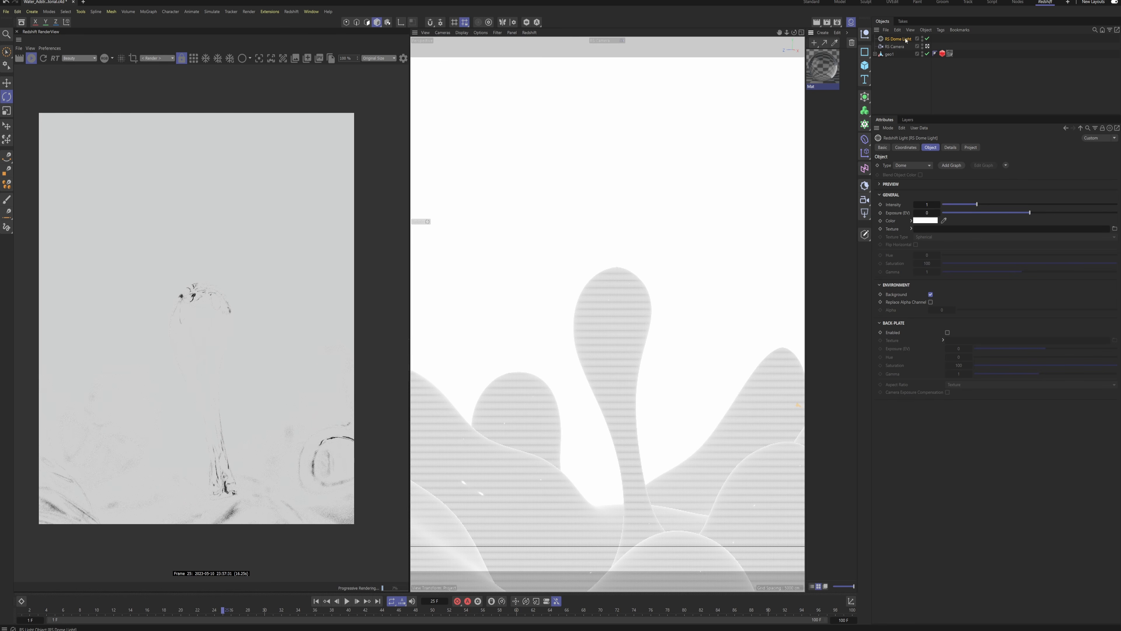
double_click(906, 39)
type("E")
key("Return")
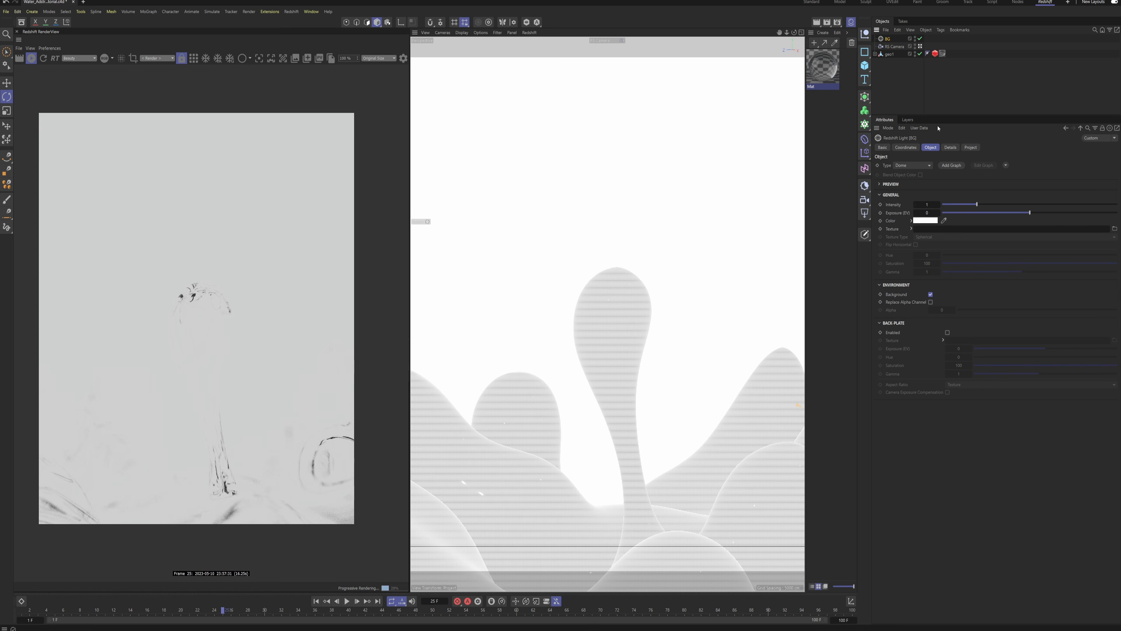
Step: Add a shader graph to the BG light and open its BG Material in an enlarged graph window over the viewport
left_click(951, 165)
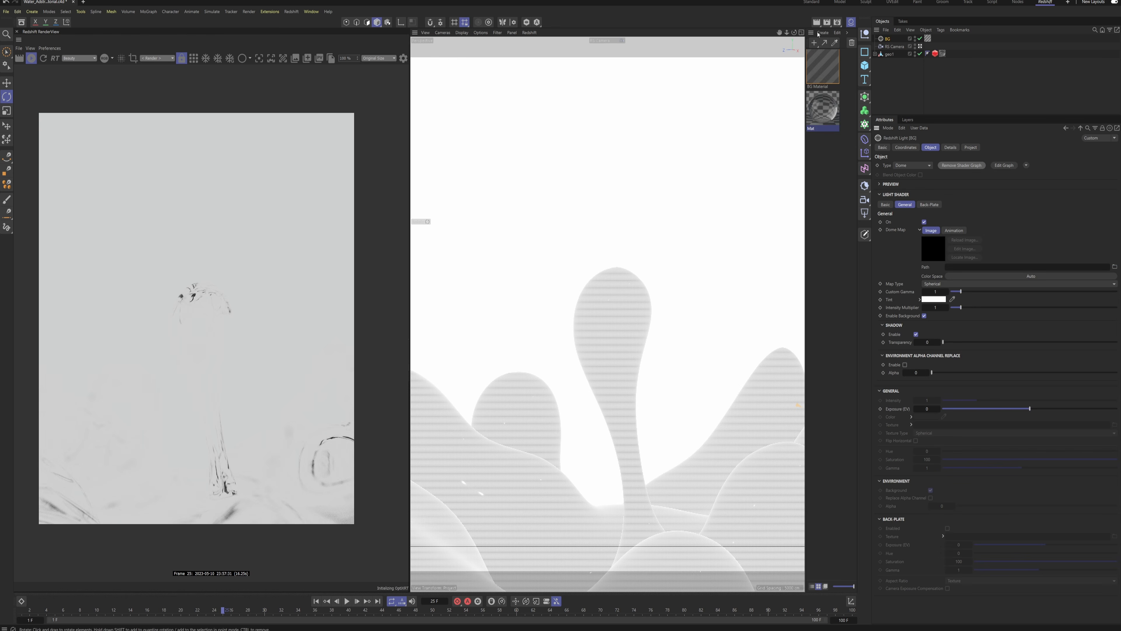
double_click(828, 73)
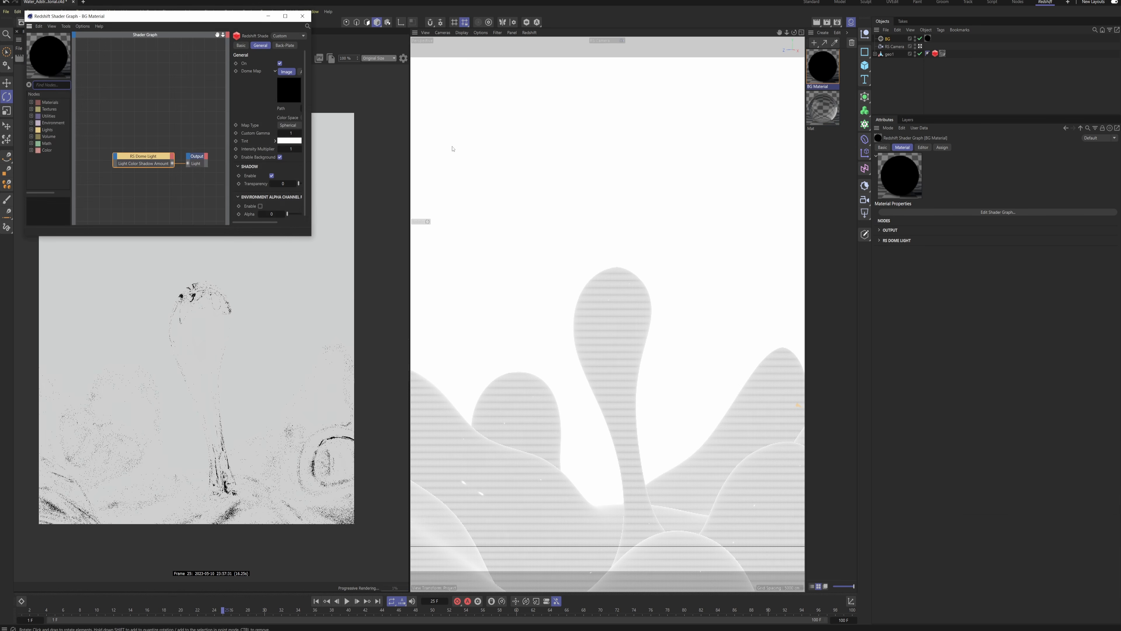
left_click_drag(208, 17, 549, 107)
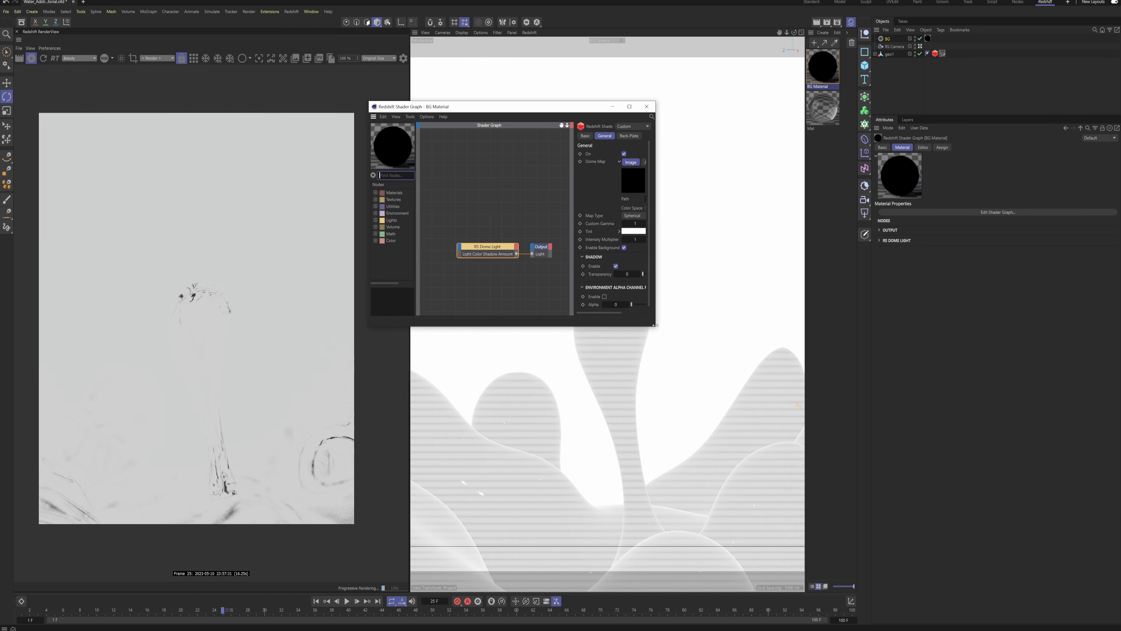
left_click_drag(656, 328, 742, 400)
left_click_drag(429, 106, 502, 75)
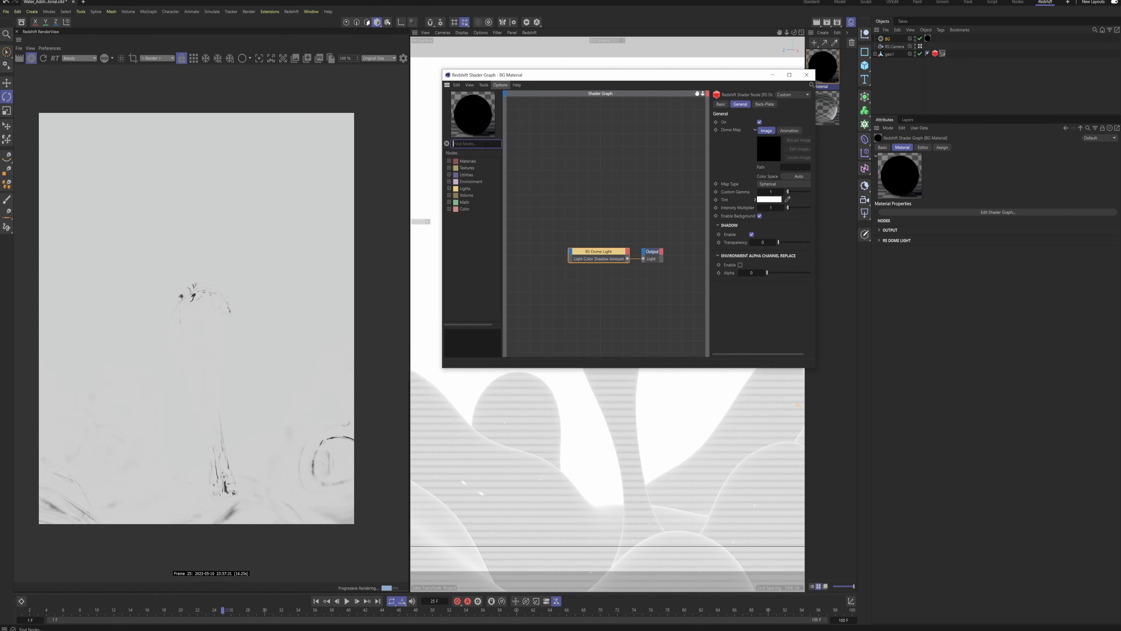
Step: Add a C4D Shader node and connect its texture output to the dome light's General Tex 0 input
type("c4")
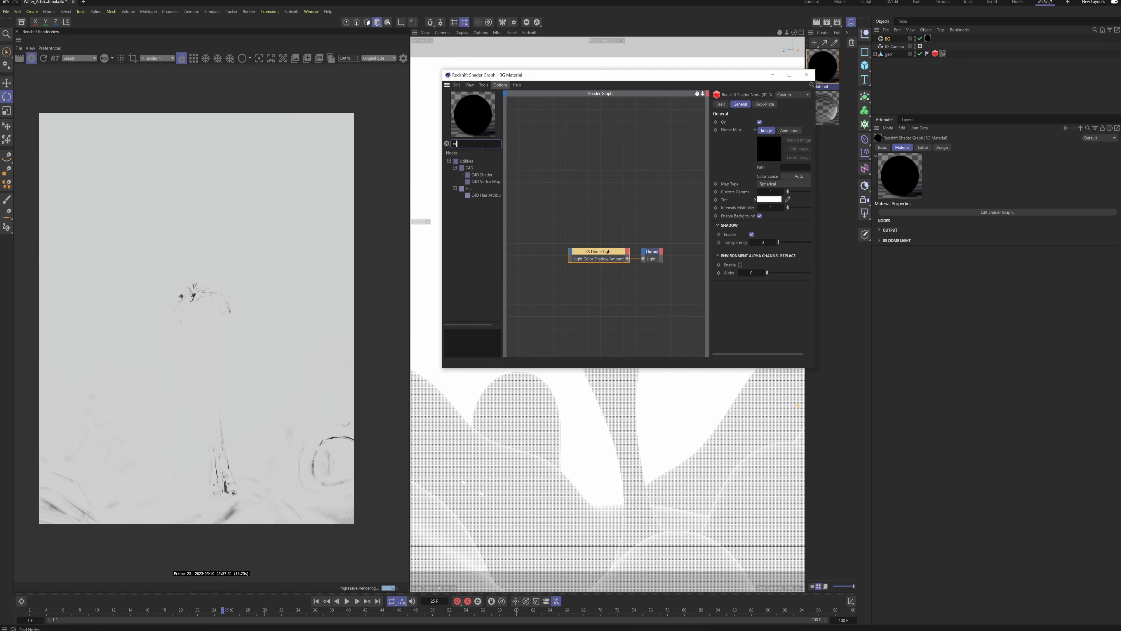
type("d")
left_click_drag(482, 174, 572, 254)
mouse_move(588, 270)
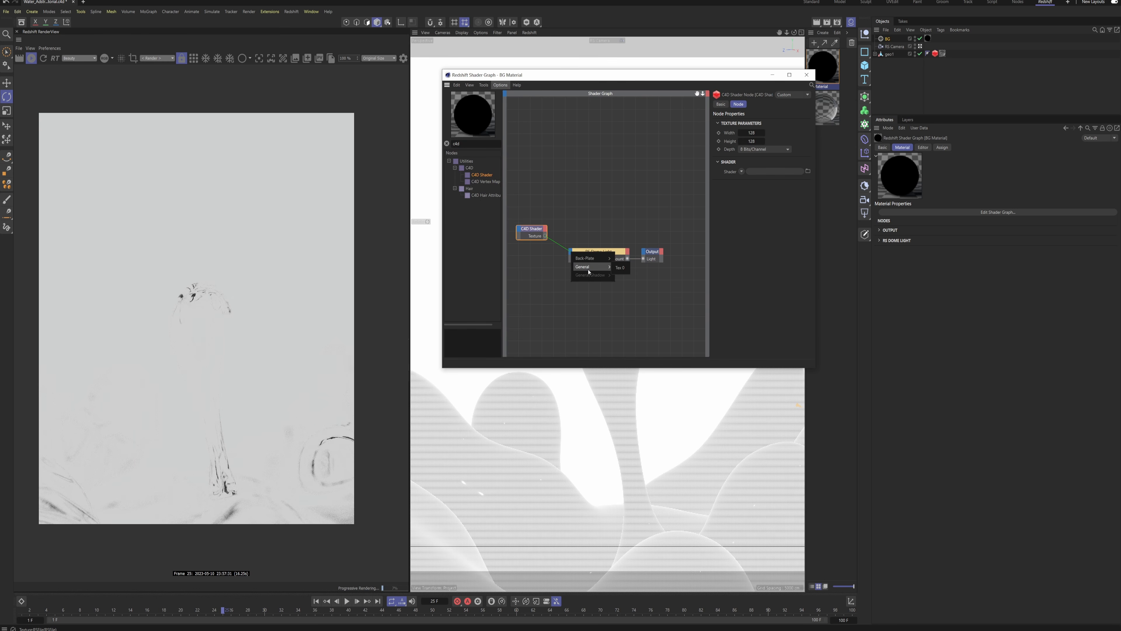
left_click(618, 268)
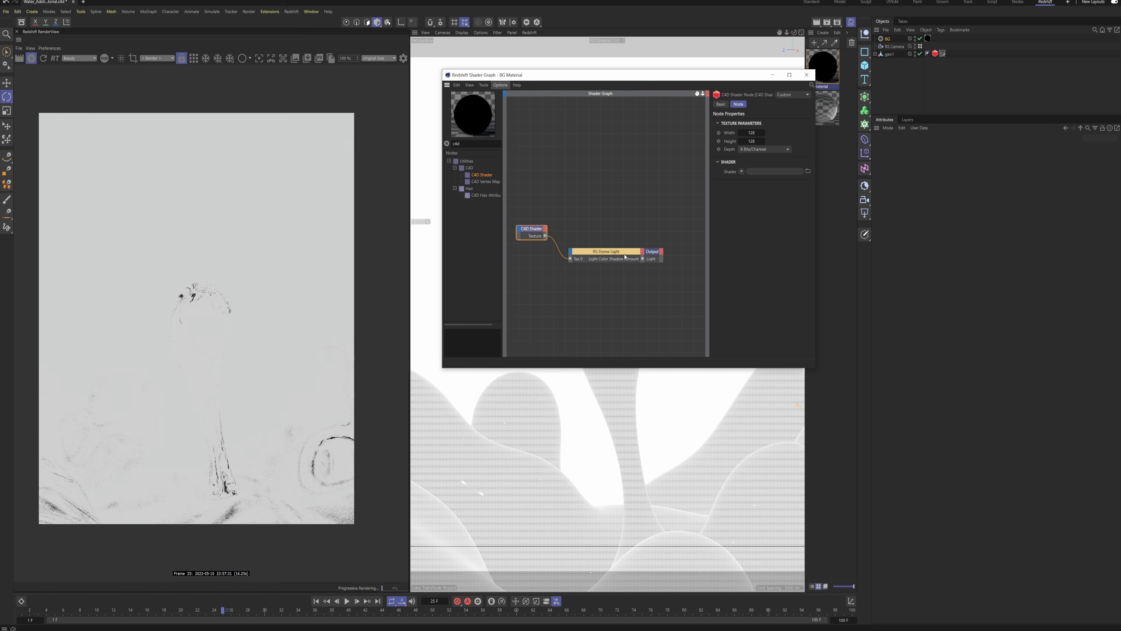
Step: Set the C4D Shader texture to 4000 by 4000 with a depth of 16 Bits/Channel
left_click(748, 132)
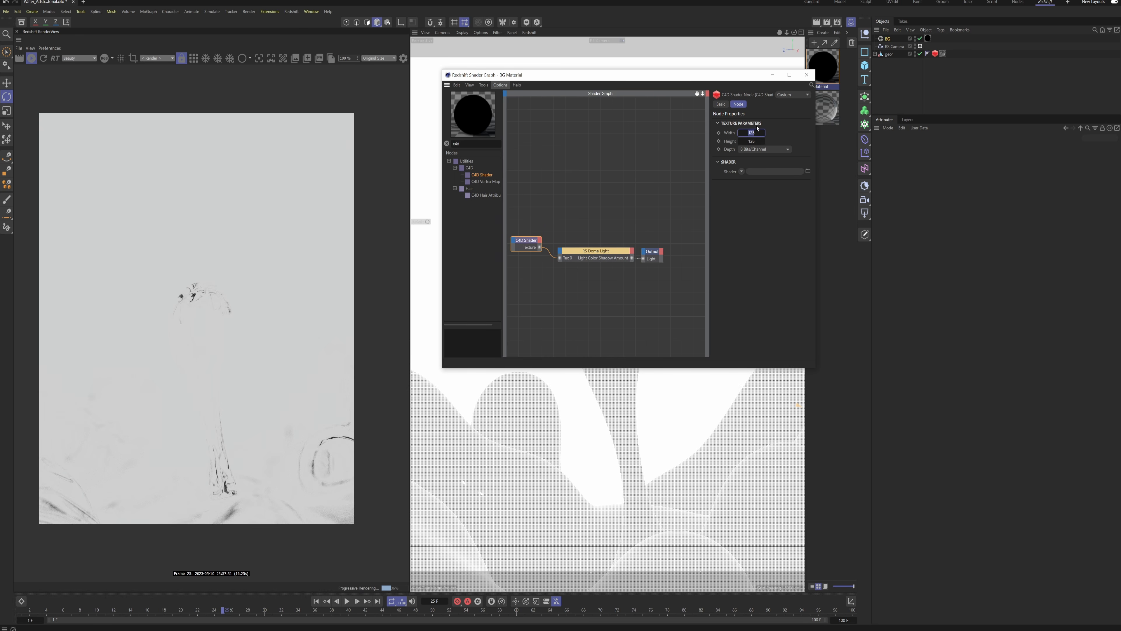
type("4000")
key("Tab")
type("4000")
left_click(759, 150)
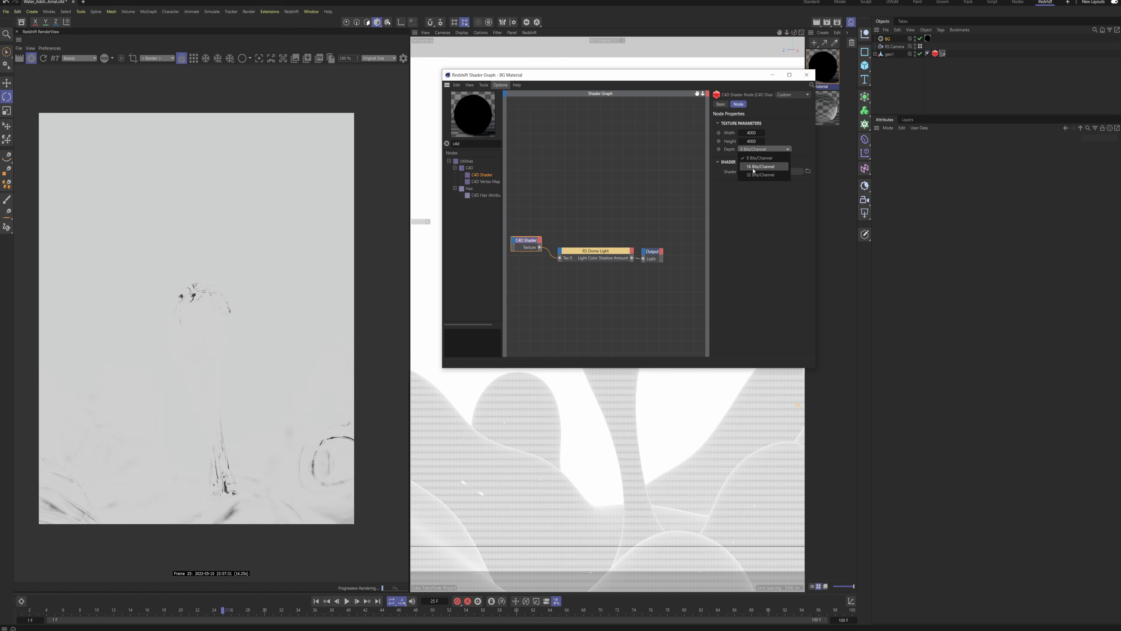
left_click(753, 167)
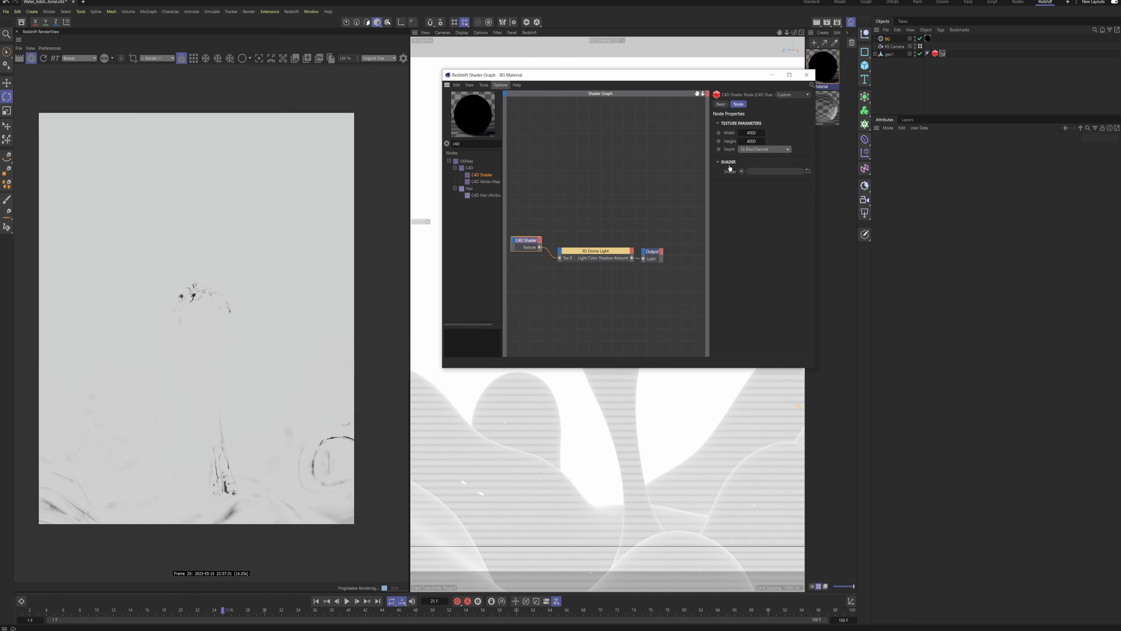
Step: Load a Gradient into the C4D Shader node and set its type to 2D - Circular
left_click(742, 171)
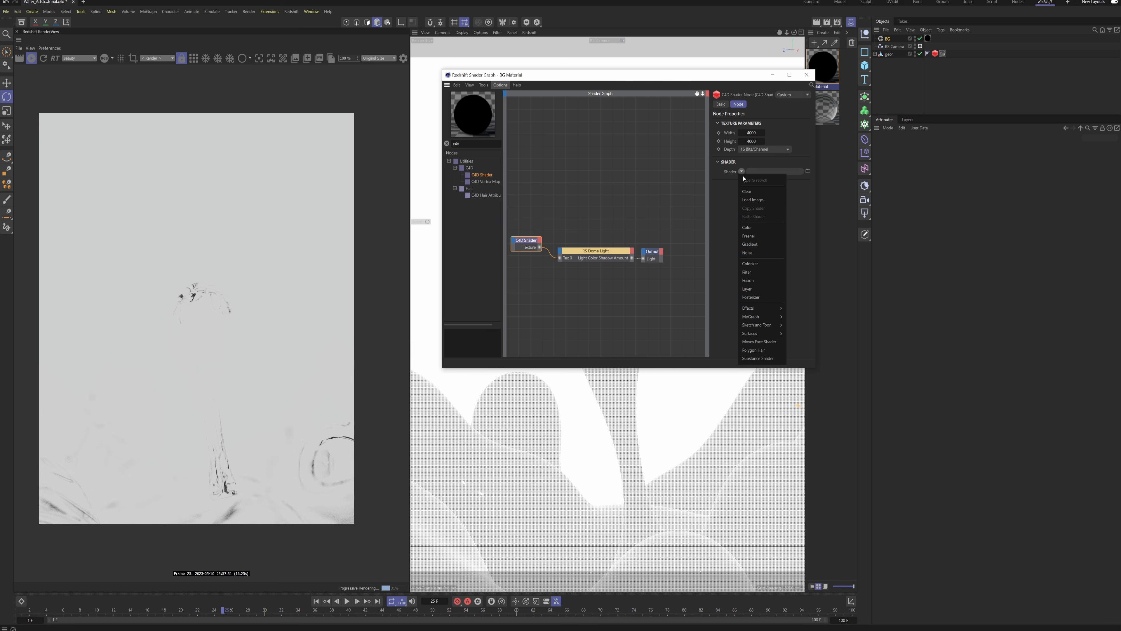
left_click(751, 244)
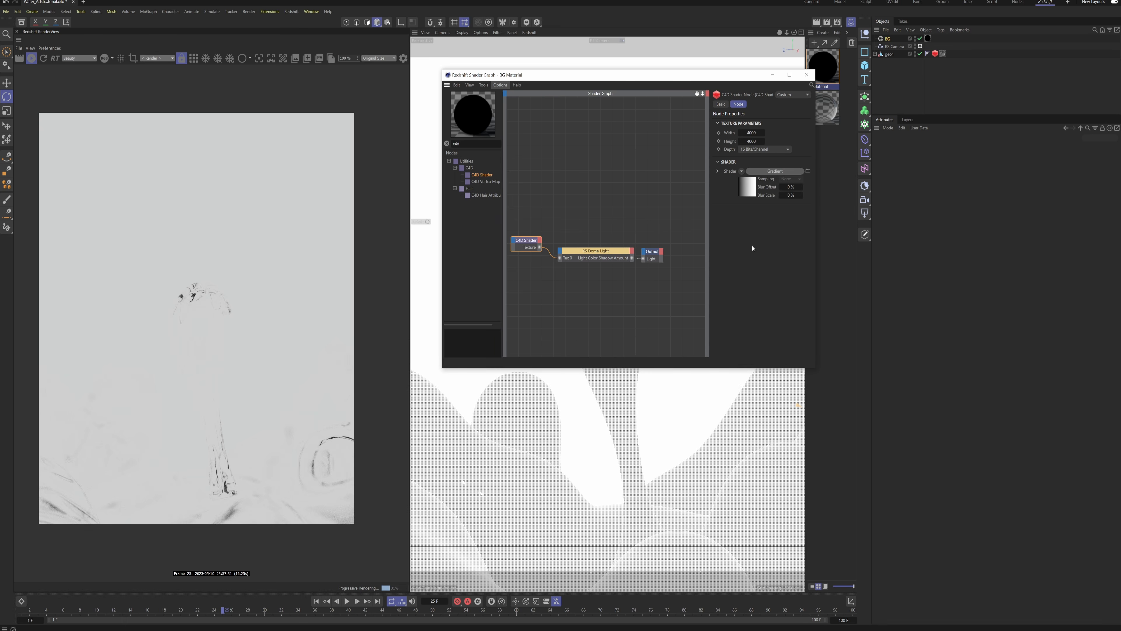
left_click(752, 192)
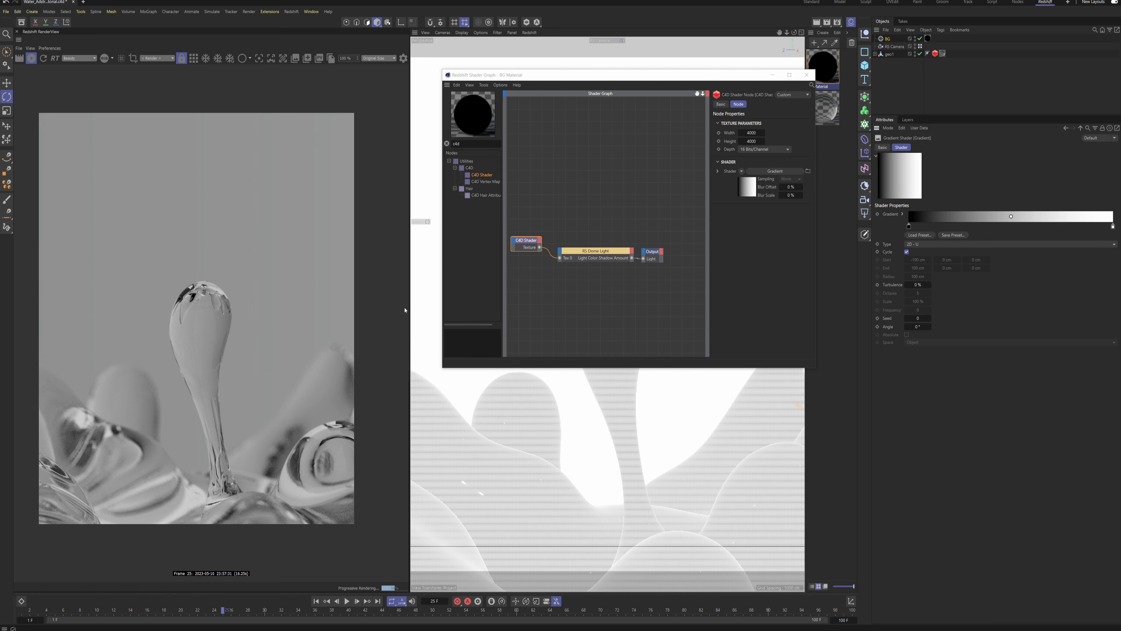
left_click(927, 246)
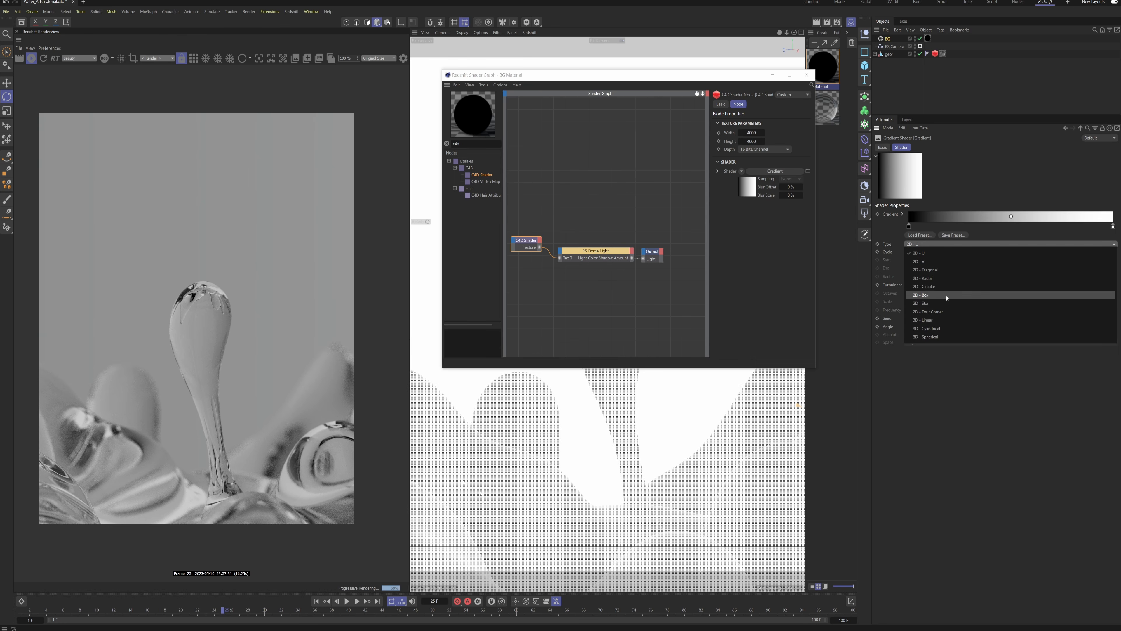
left_click(931, 292)
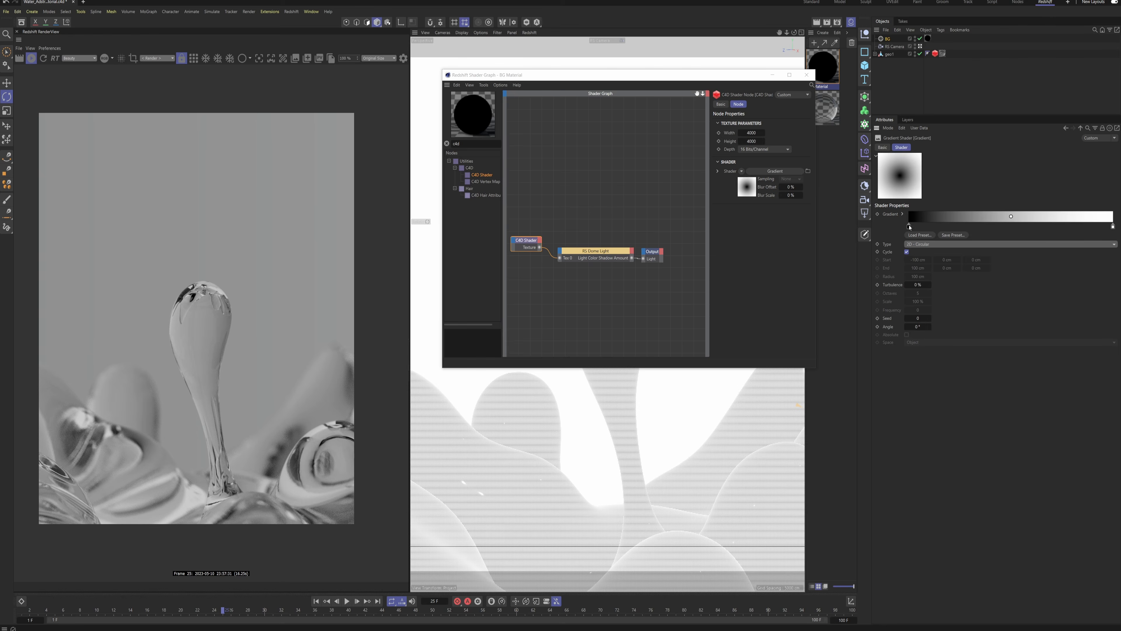
Step: Reposition the gradient knots, white at about 20% and black at about 40%, to make a soft white spot on black
left_click_drag(909, 227, 1019, 226)
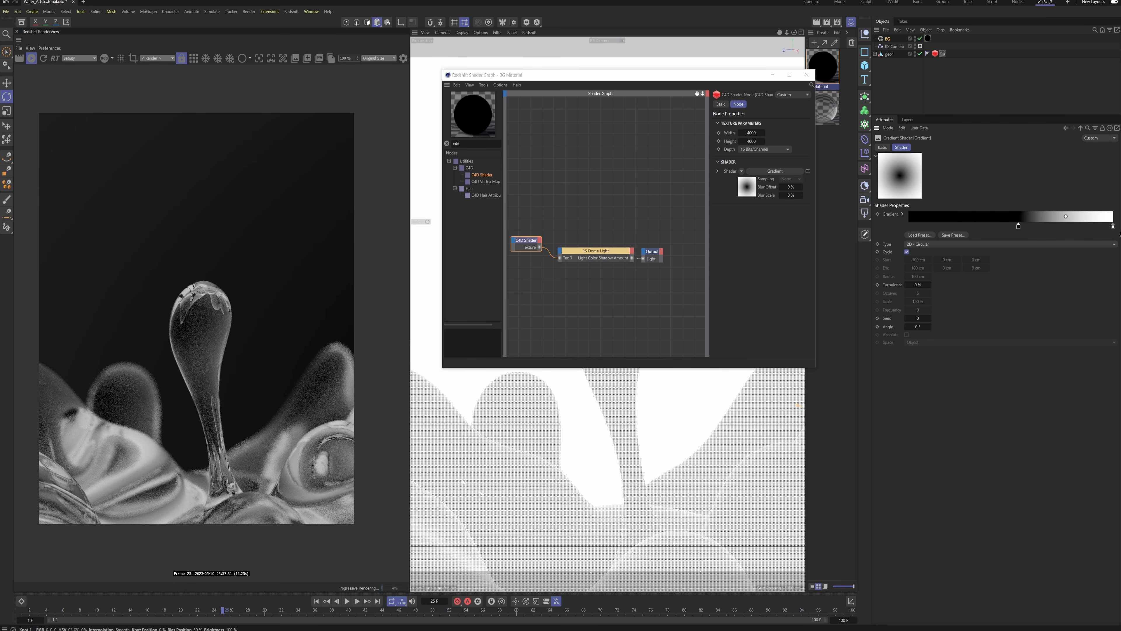
left_click(1113, 227)
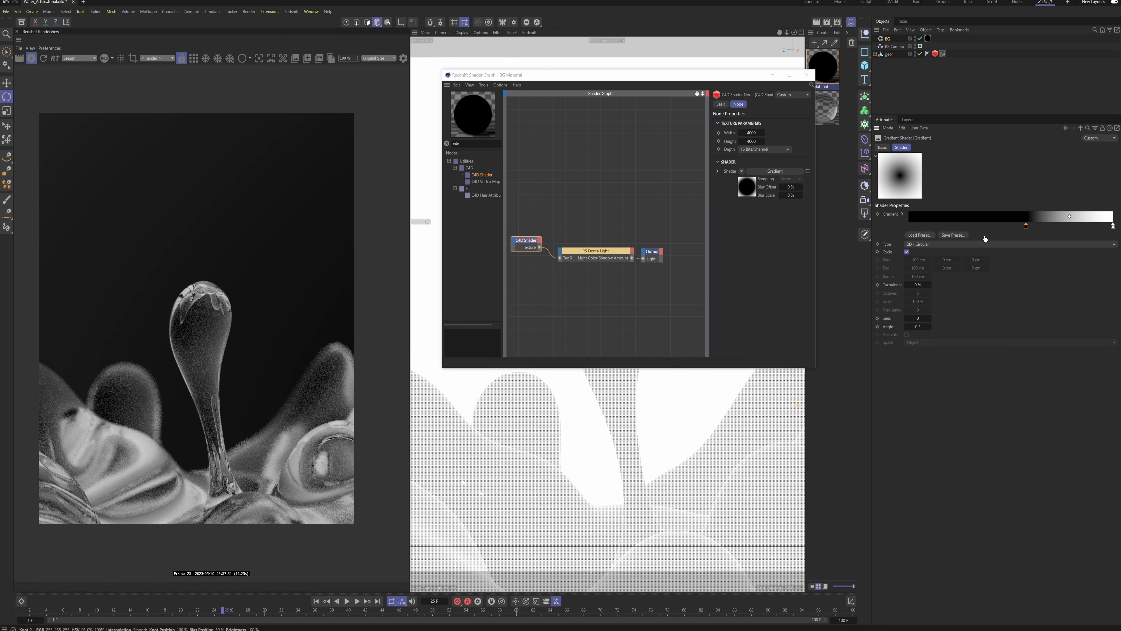
left_click_drag(1113, 226, 938, 229)
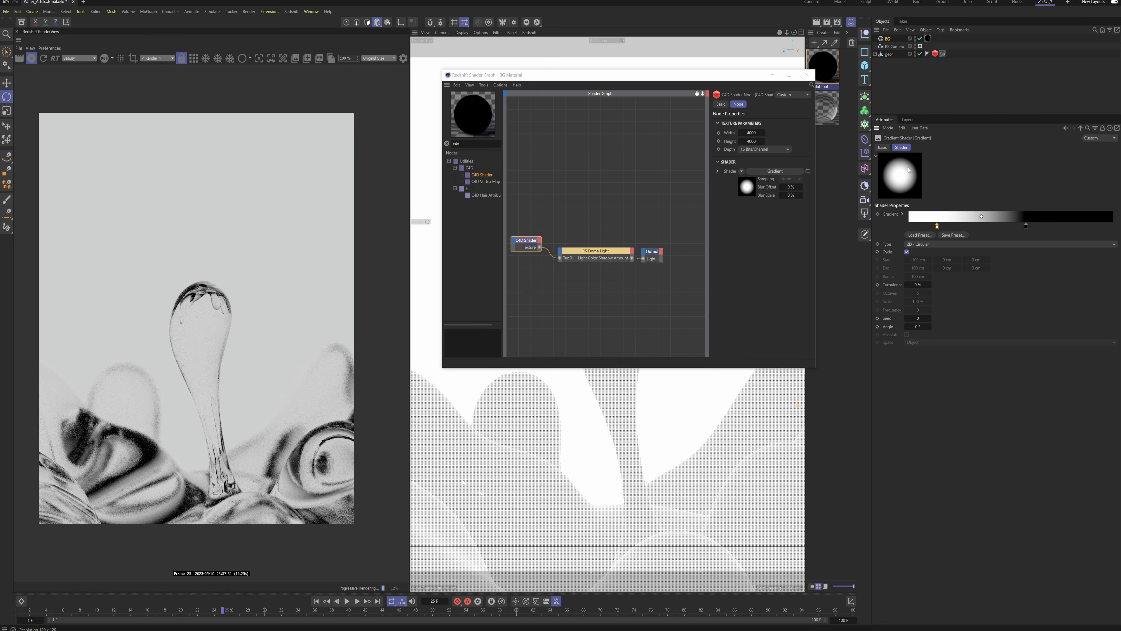
left_click_drag(1025, 227, 973, 228)
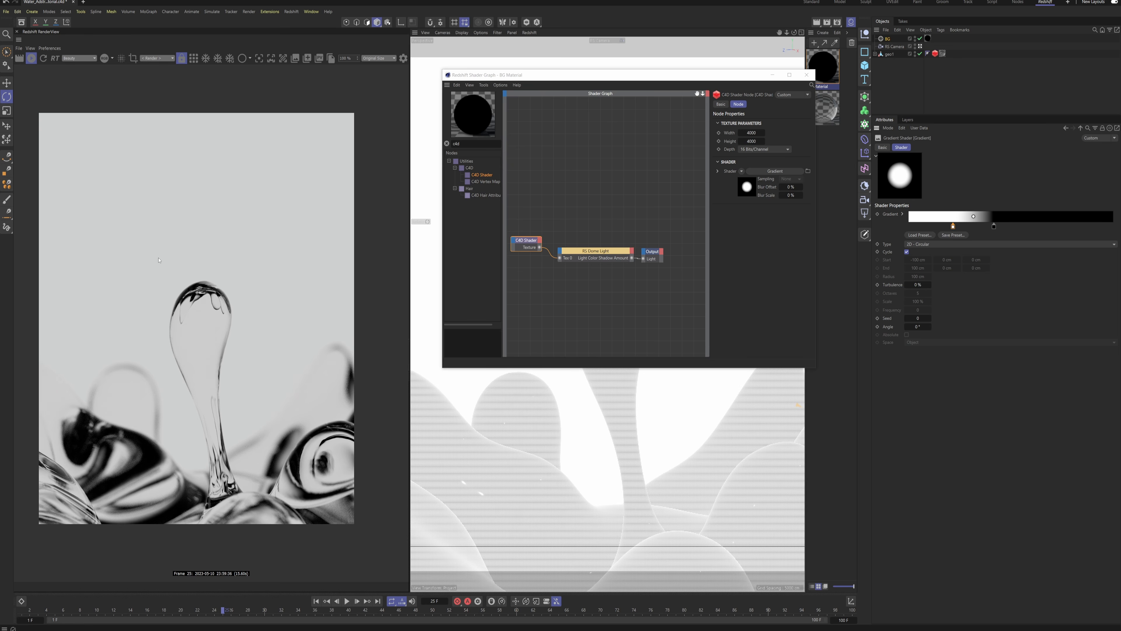
Step: Close the shader graph and rotate the BG dome light to shift the gradient's falloff across the rendered background
left_click(806, 75)
left_click(888, 40)
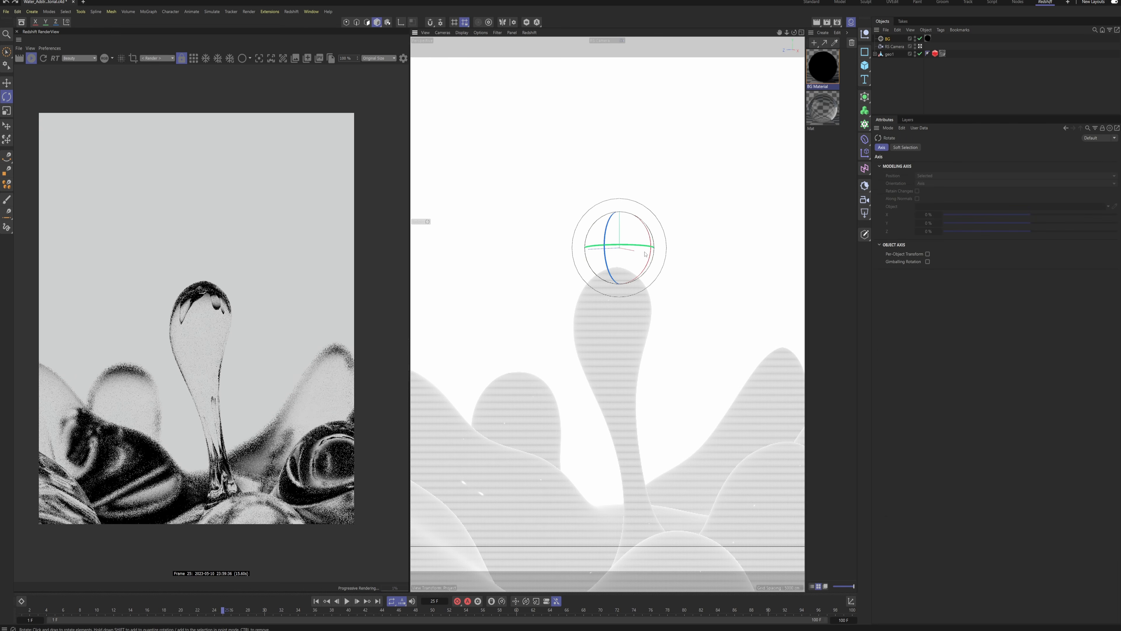
left_click_drag(645, 242, 634, 287)
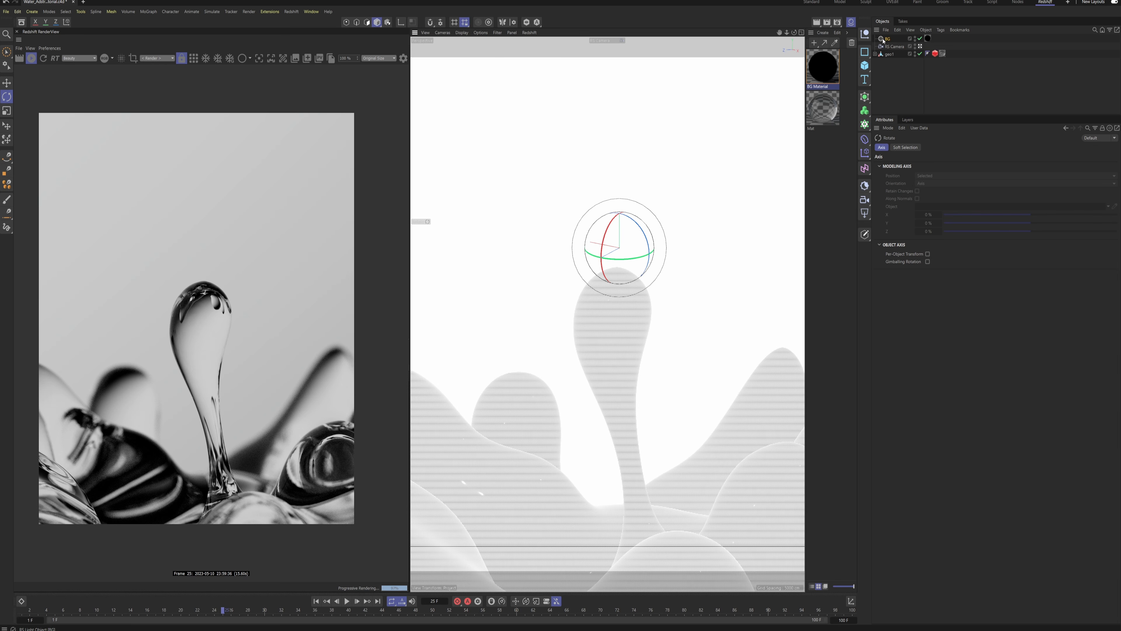
Step: Duplicate the BG dome light and rename the copy HDRI
left_click_drag(898, 38, 890, 49, "ctrl")
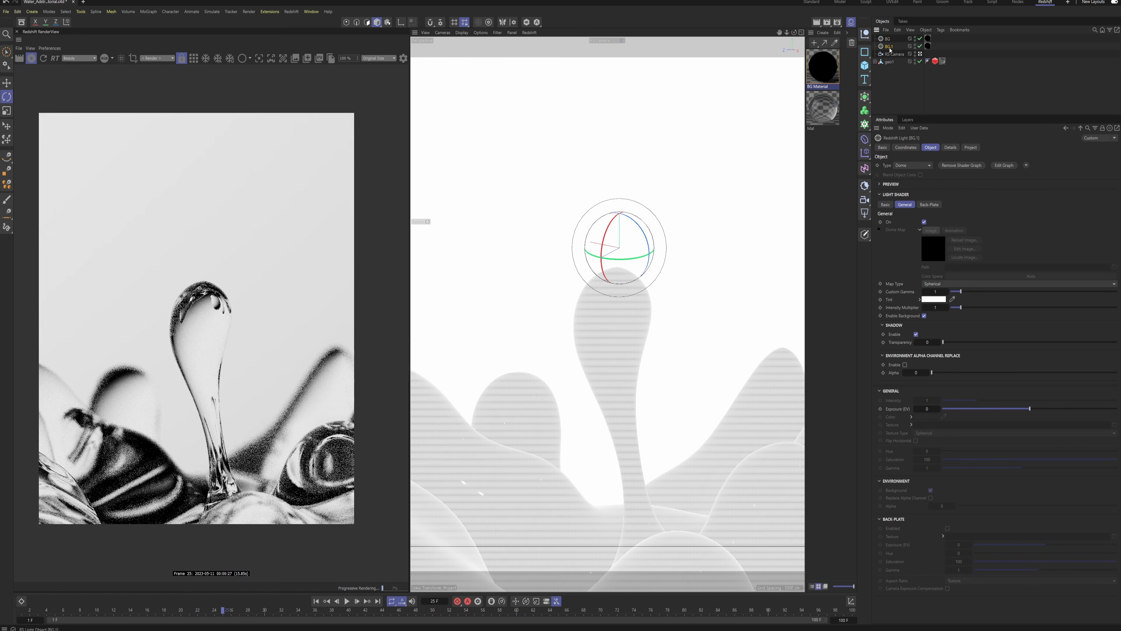
double_click(890, 46)
type("HDRI")
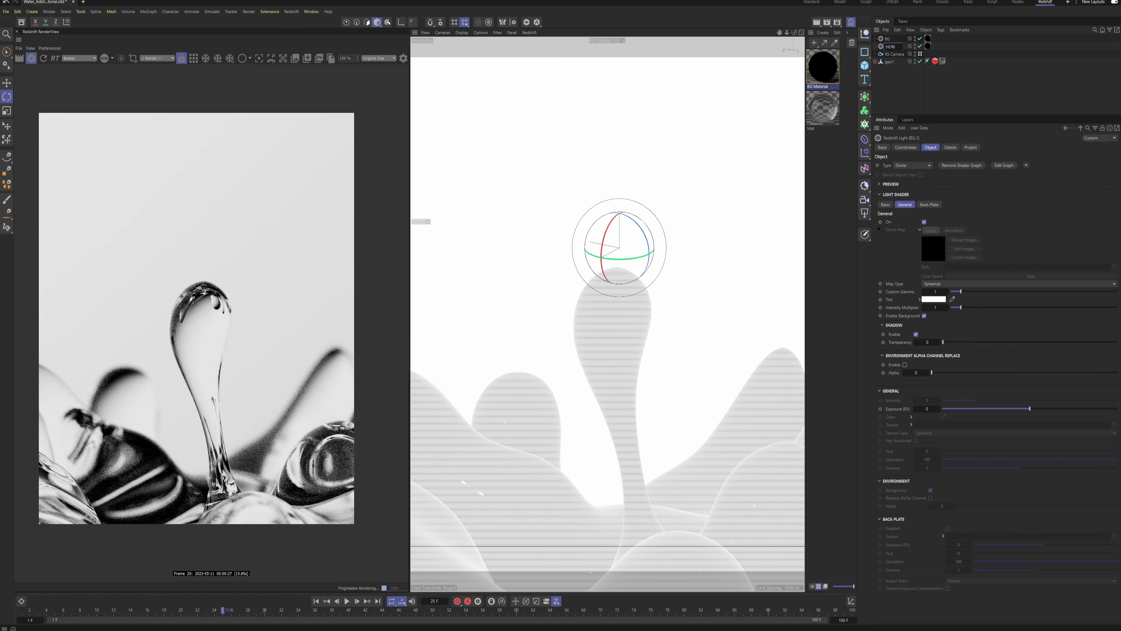
left_click(970, 58)
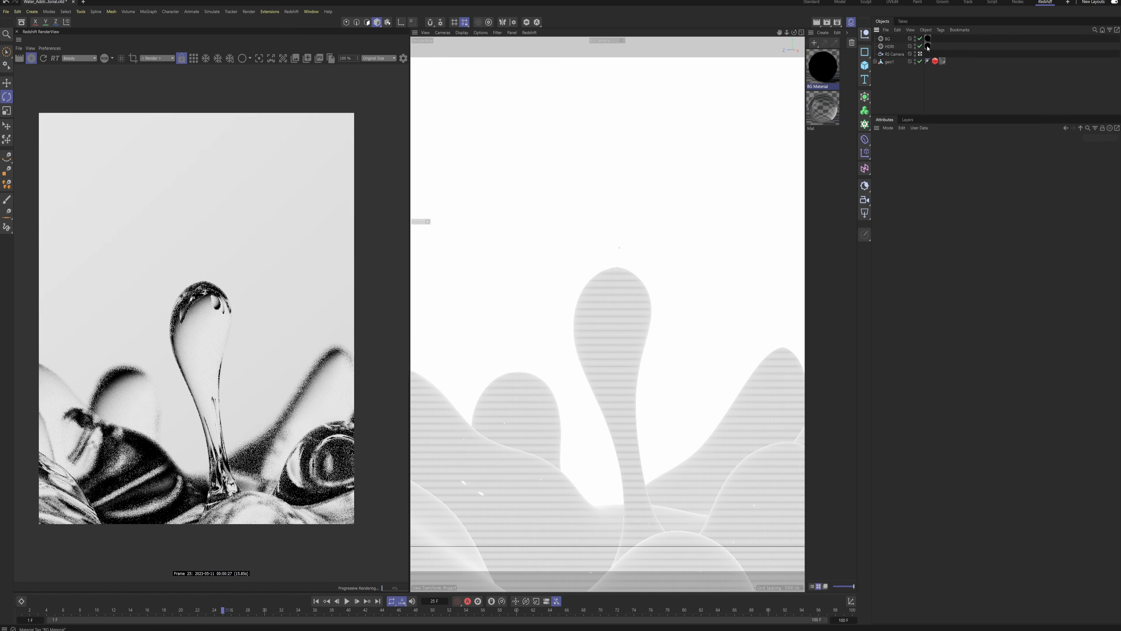
Step: Duplicate BG Material for the second dome light and rename the copy HDRI
left_click(927, 47)
left_click_drag(824, 70, 833, 94, "ctrl")
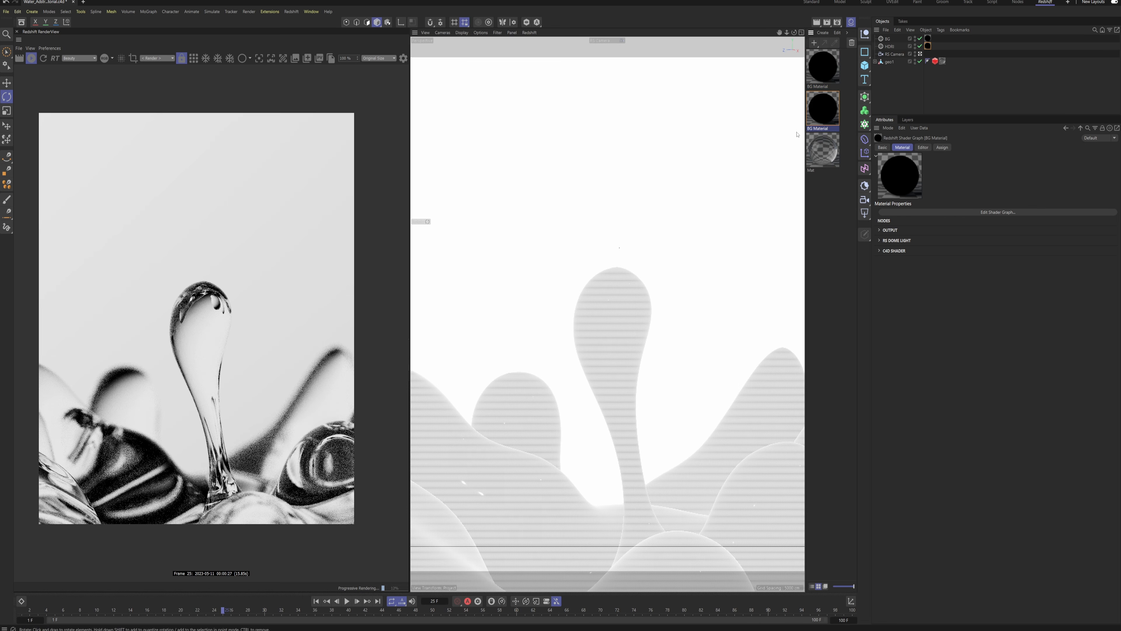
double_click(821, 129)
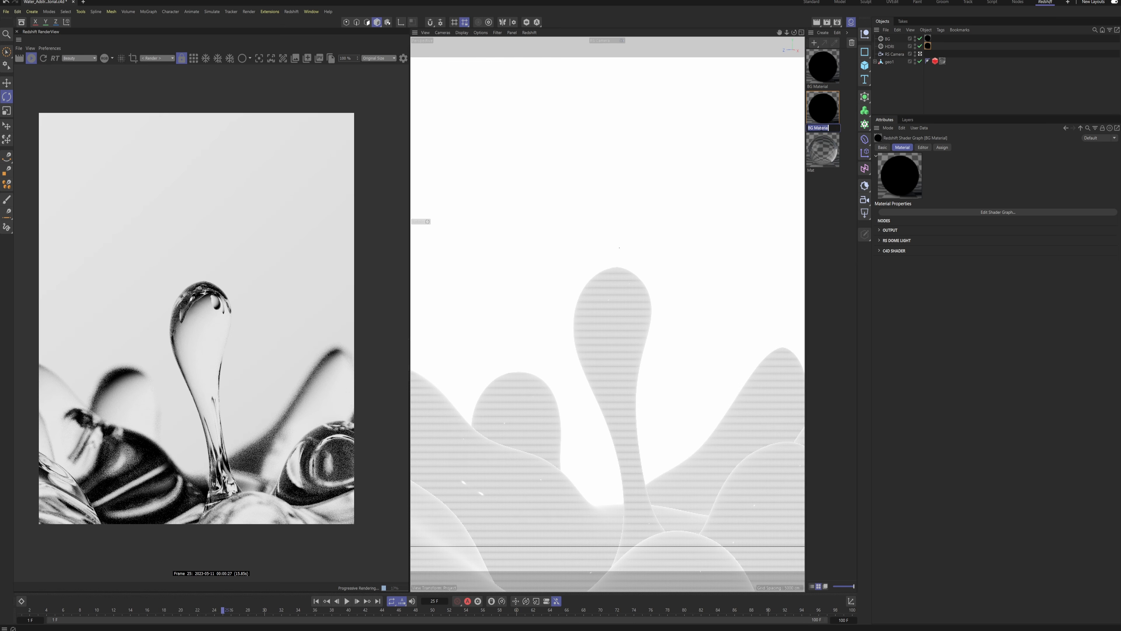
type("HDRI")
key("Return")
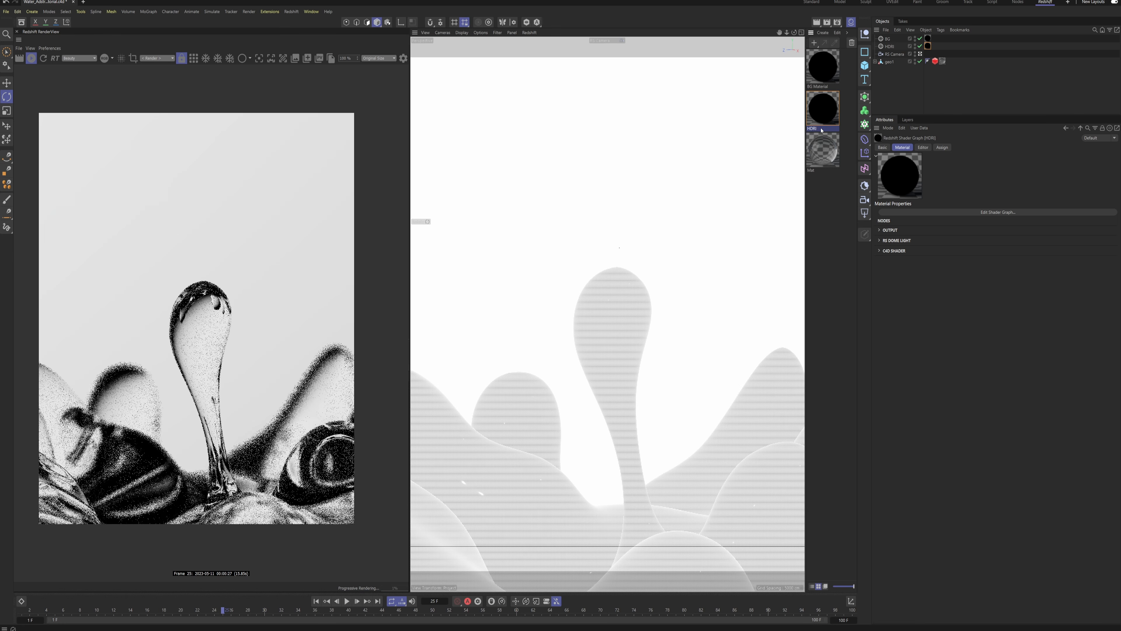
Step: In the HDRI material's shader graph, clear the gradient from the C4D Shader node and load a Noise shader instead
double_click(829, 114)
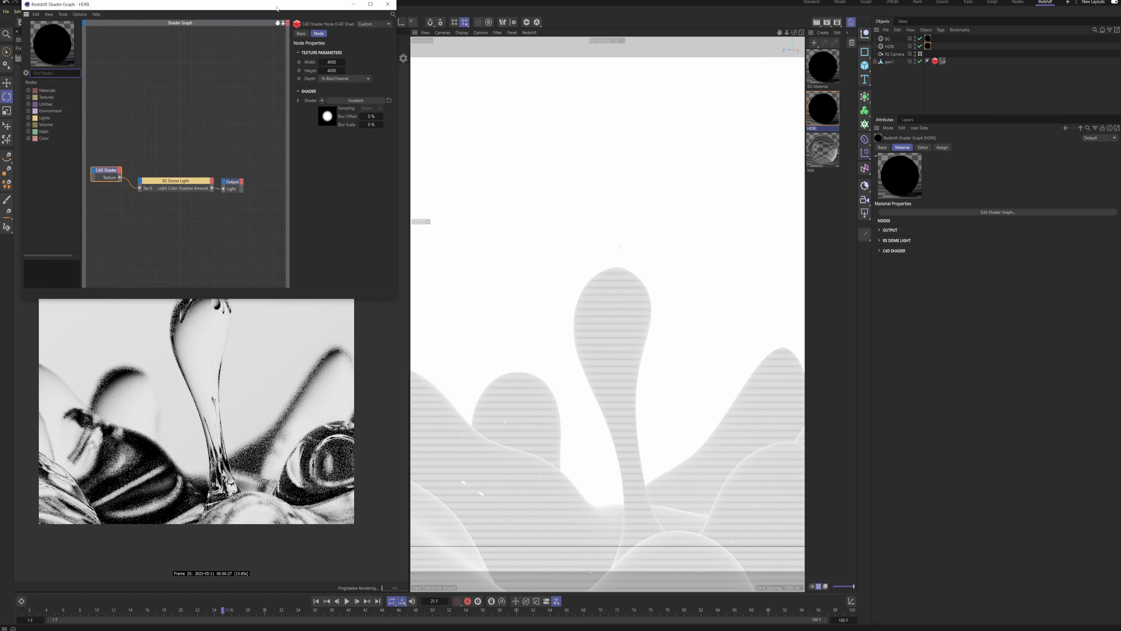
left_click_drag(303, 4, 664, 74)
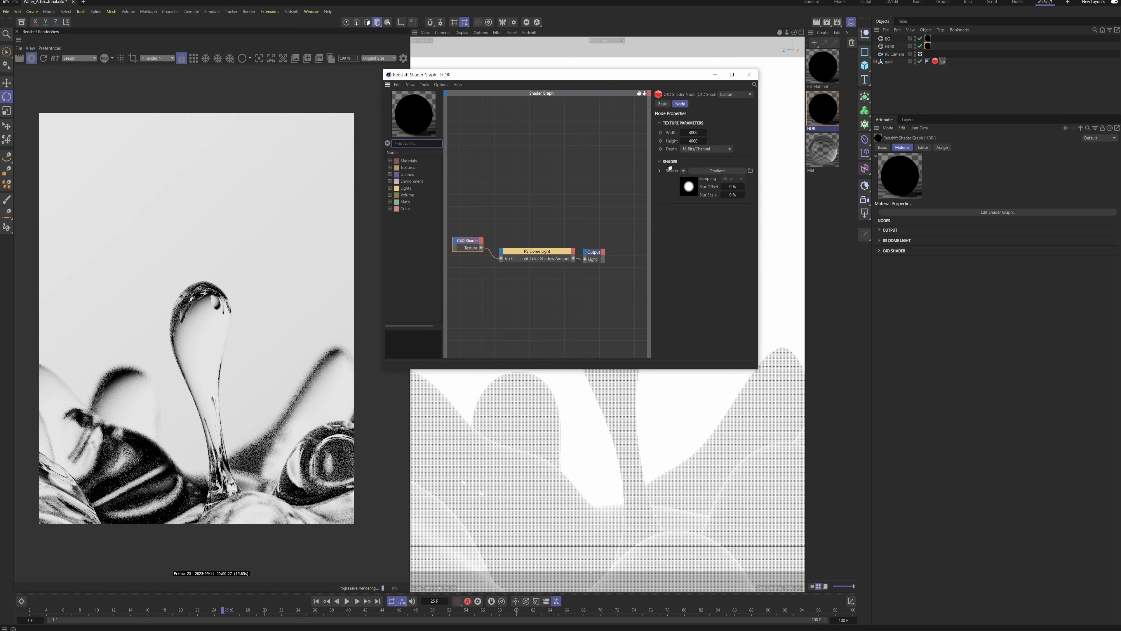
left_click(684, 171)
left_click(696, 191)
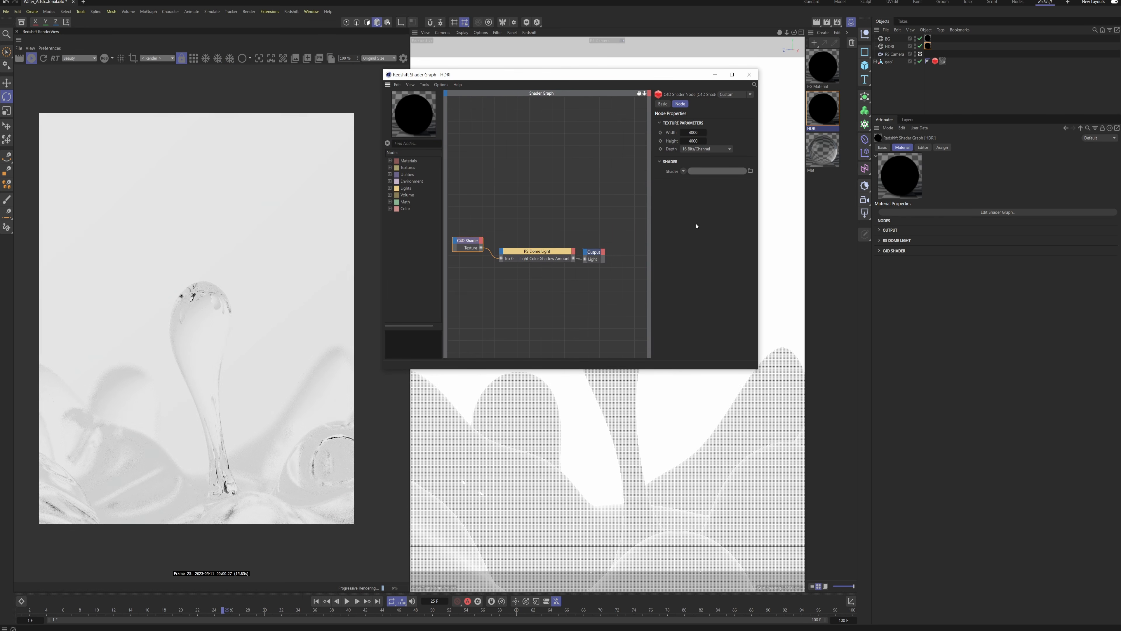
left_click(684, 170)
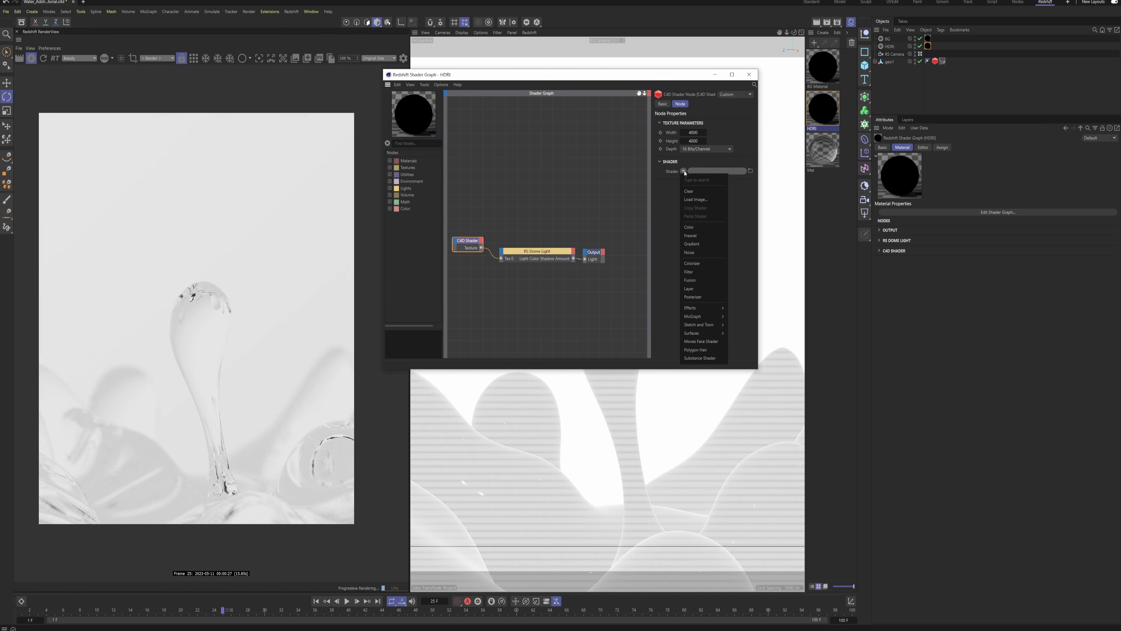
left_click(699, 253)
Step: Enlarge the noise's global scale slightly, then set its contrast to about 54% and brightness to about -23%
left_click(691, 189)
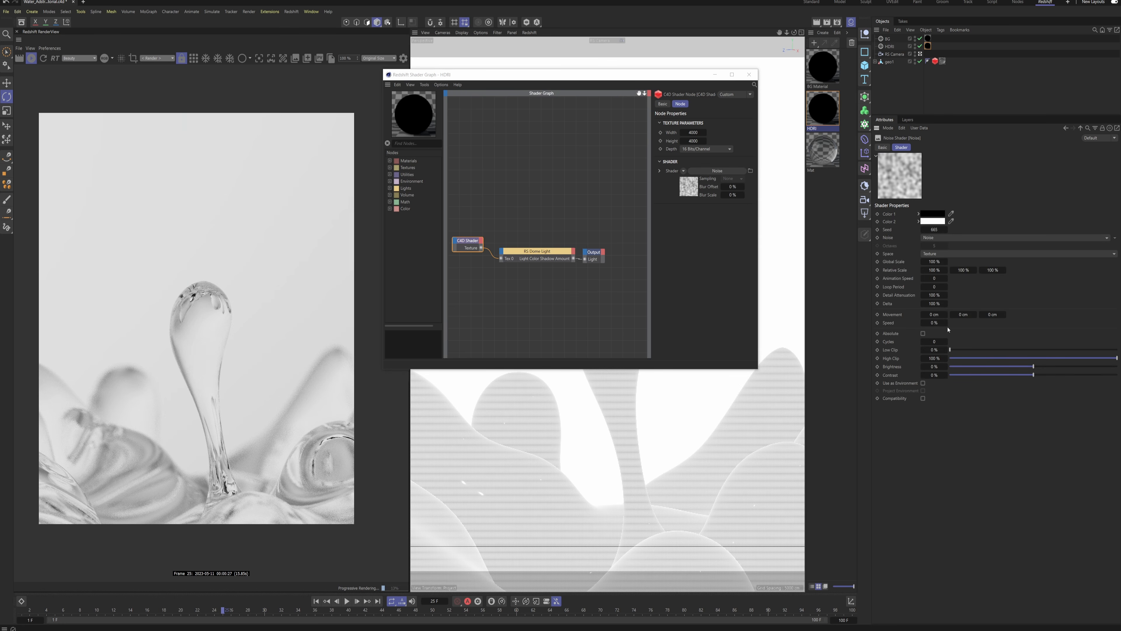
left_click_drag(933, 261, 940, 261)
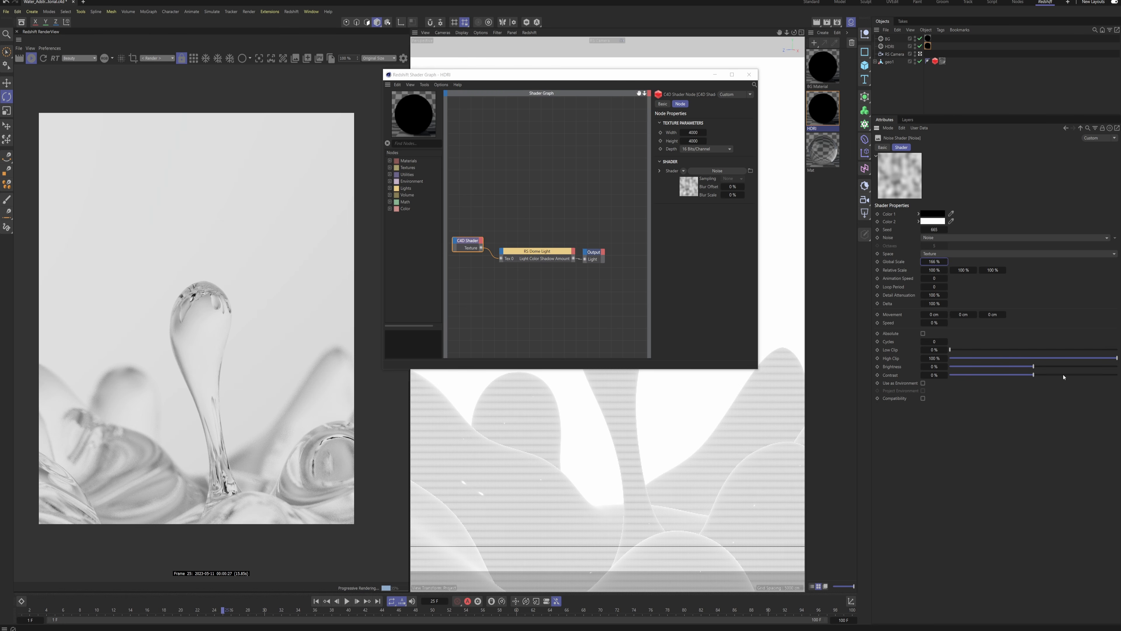
left_click_drag(1063, 376, 1079, 376)
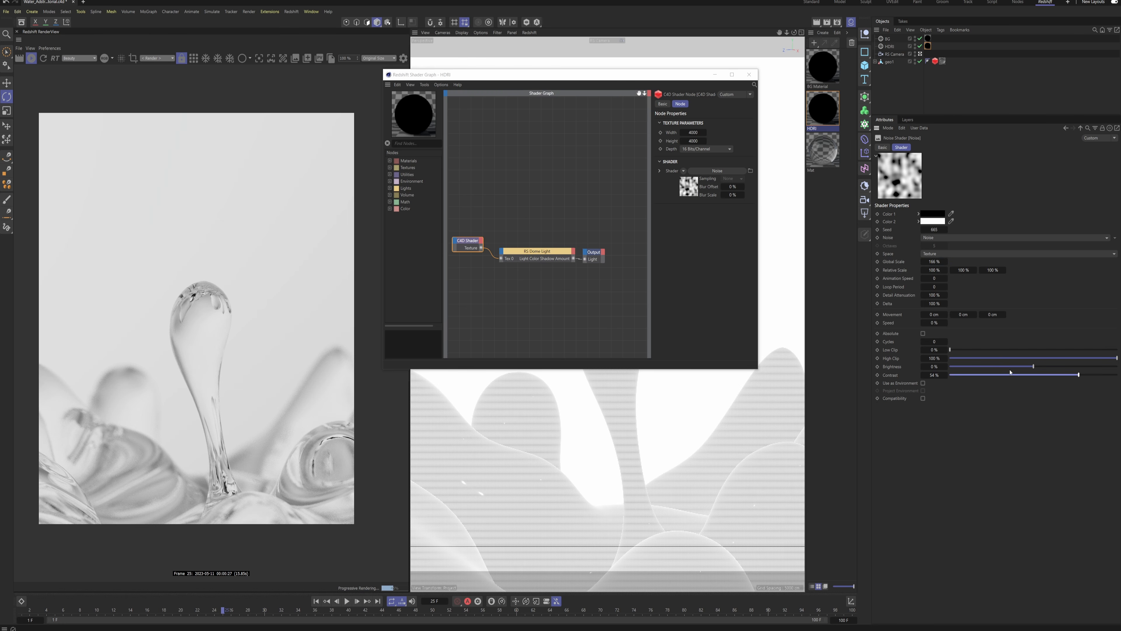
left_click_drag(1011, 371, 1014, 369)
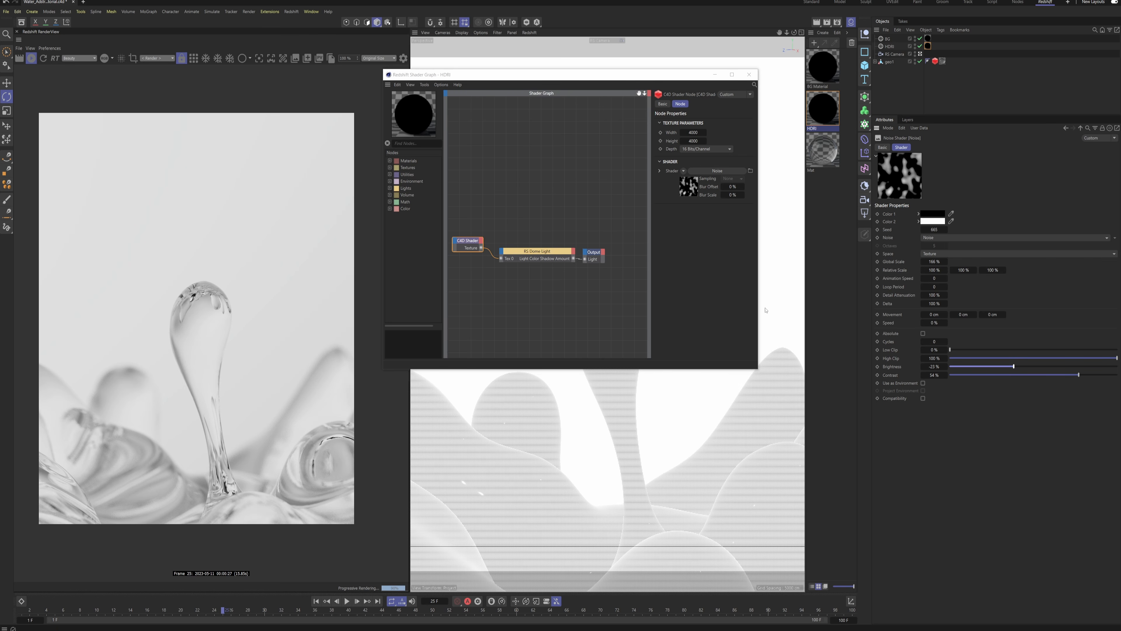
Step: Wrap the noise in a Layer shader and add a Gradient shader layer above it
left_click(683, 171)
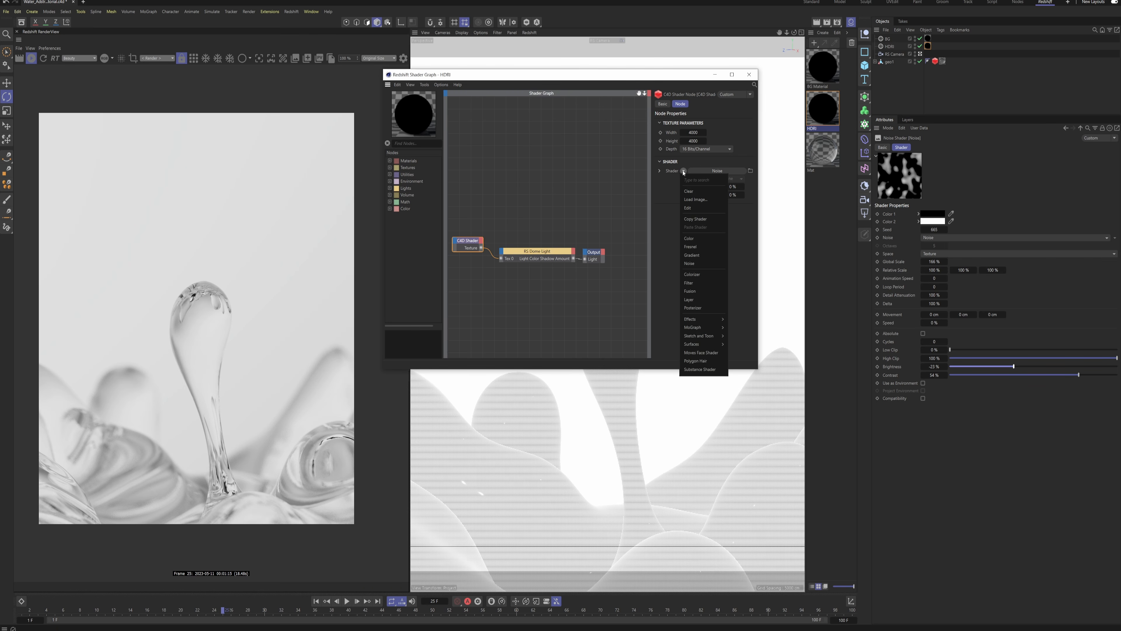
left_click(698, 303)
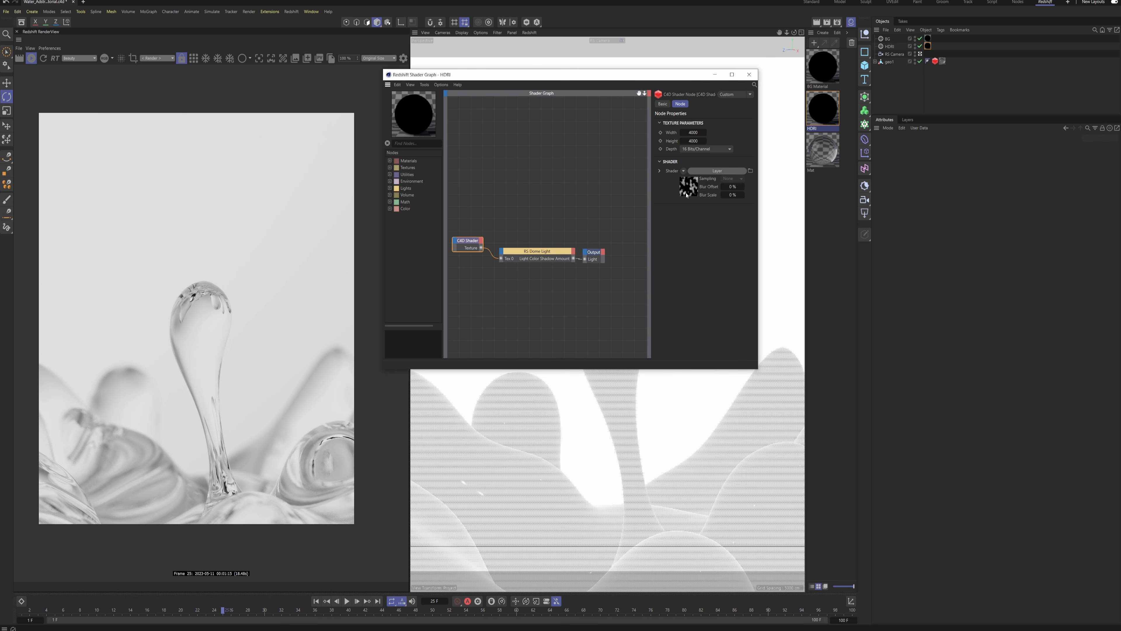
left_click(713, 172)
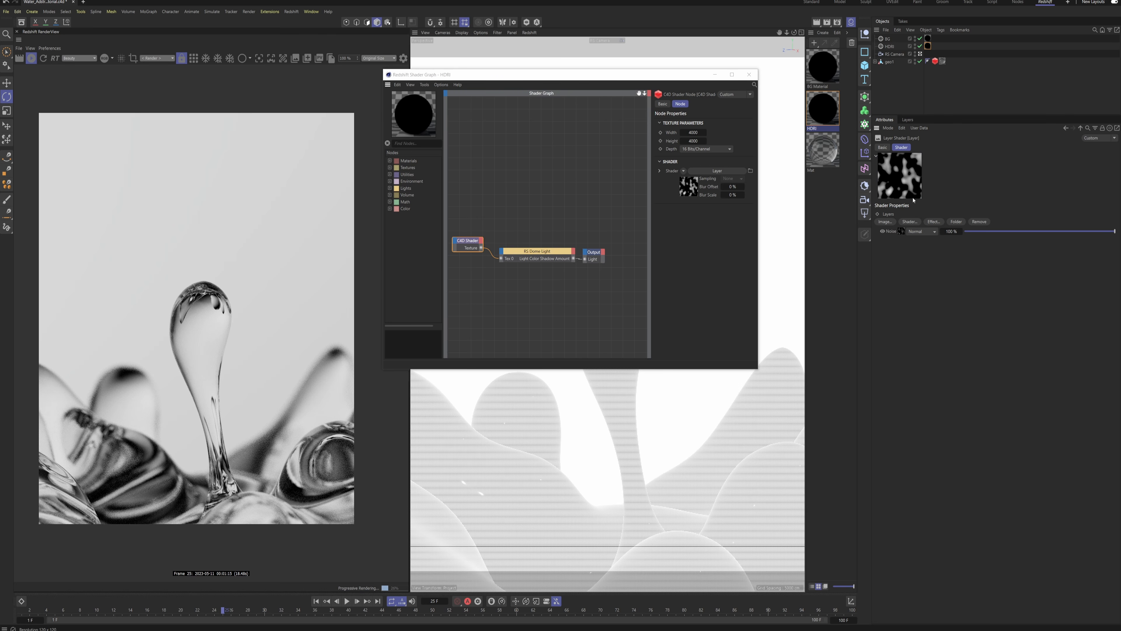
left_click(908, 222)
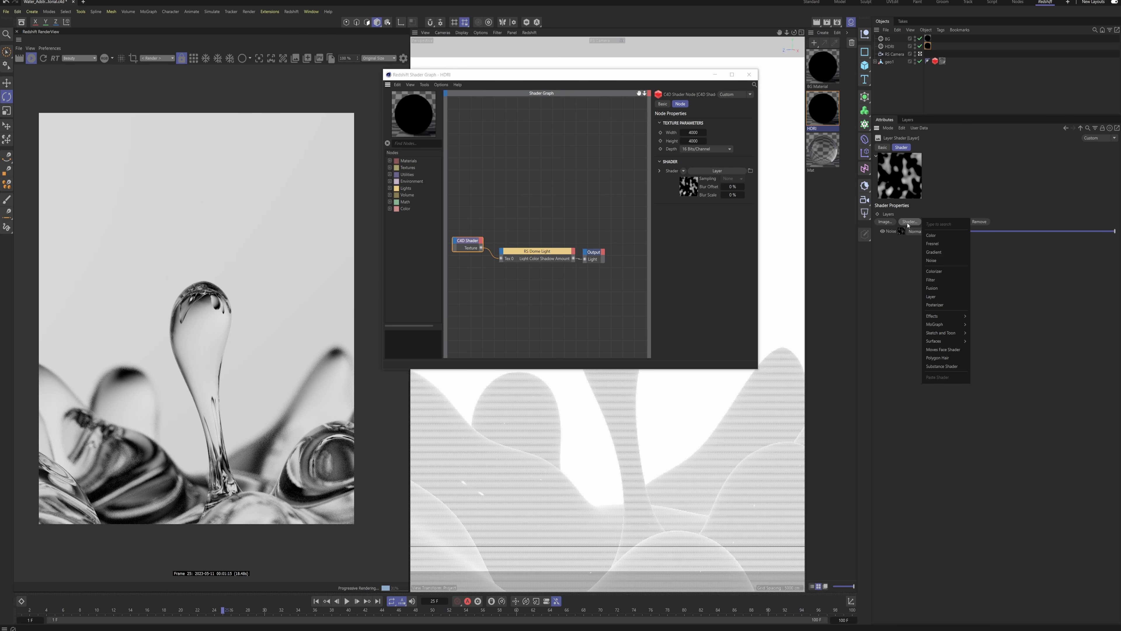
left_click(953, 252)
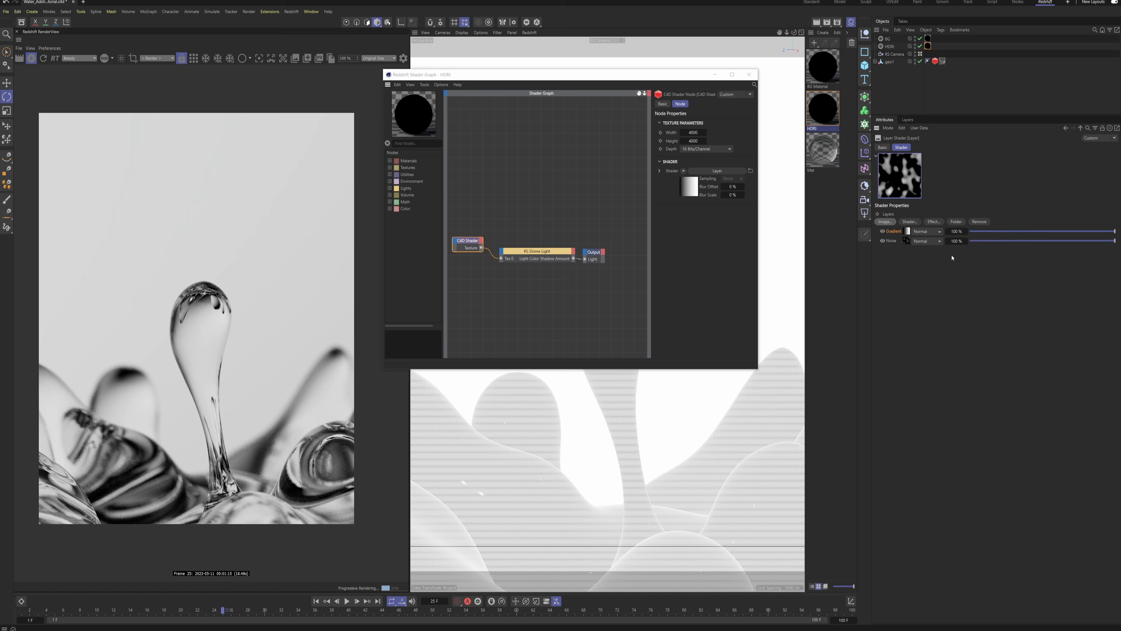
Step: Set the gradient layer to 2D - Circular with white ending at about 39% and black starting at about 51%
left_click(907, 232)
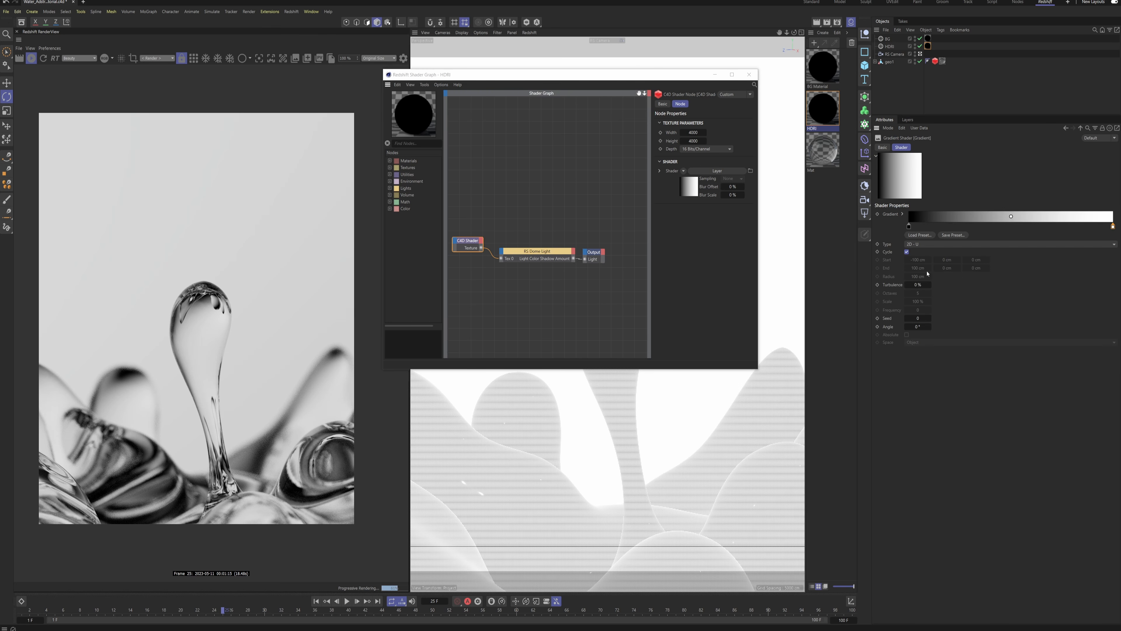
left_click(926, 245)
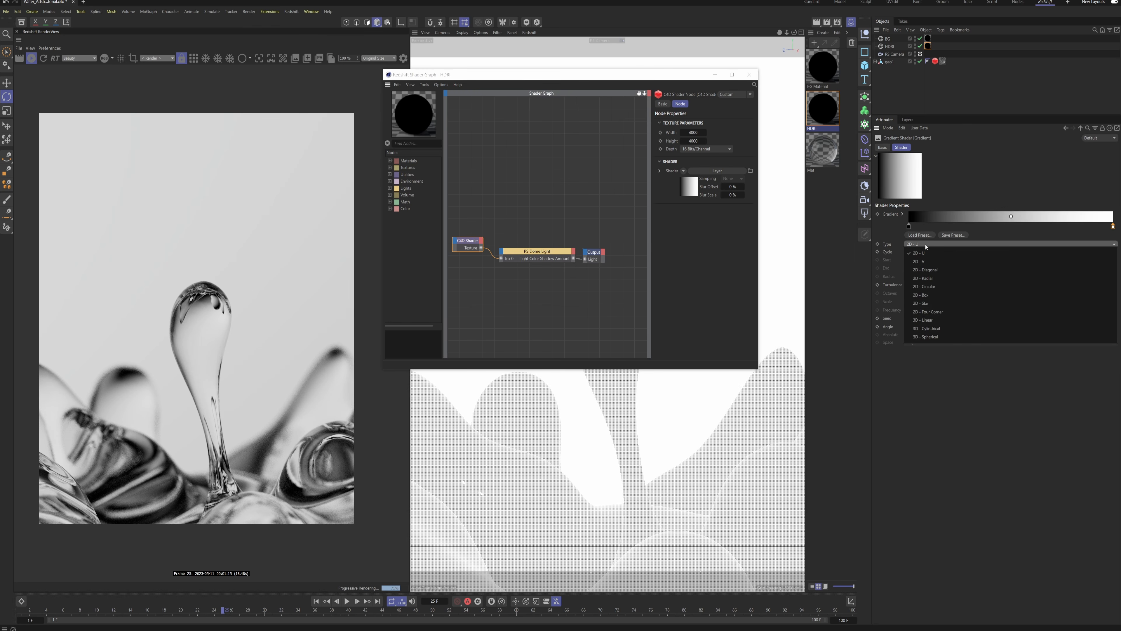
left_click(932, 289)
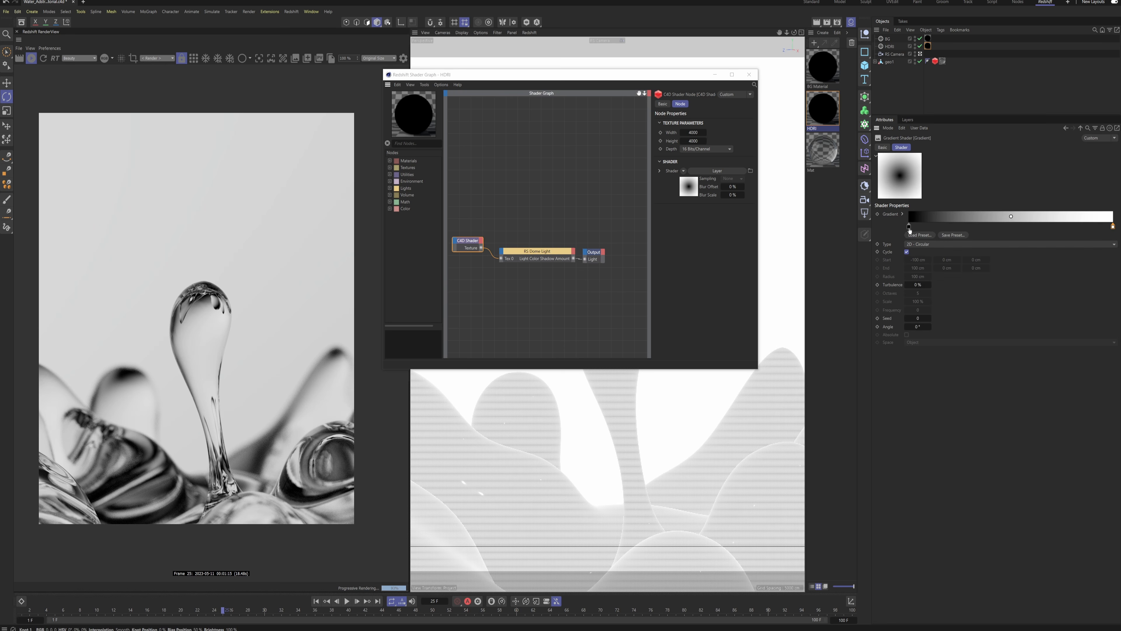
left_click_drag(909, 229, 1010, 230)
left_click_drag(1114, 231, 1014, 227)
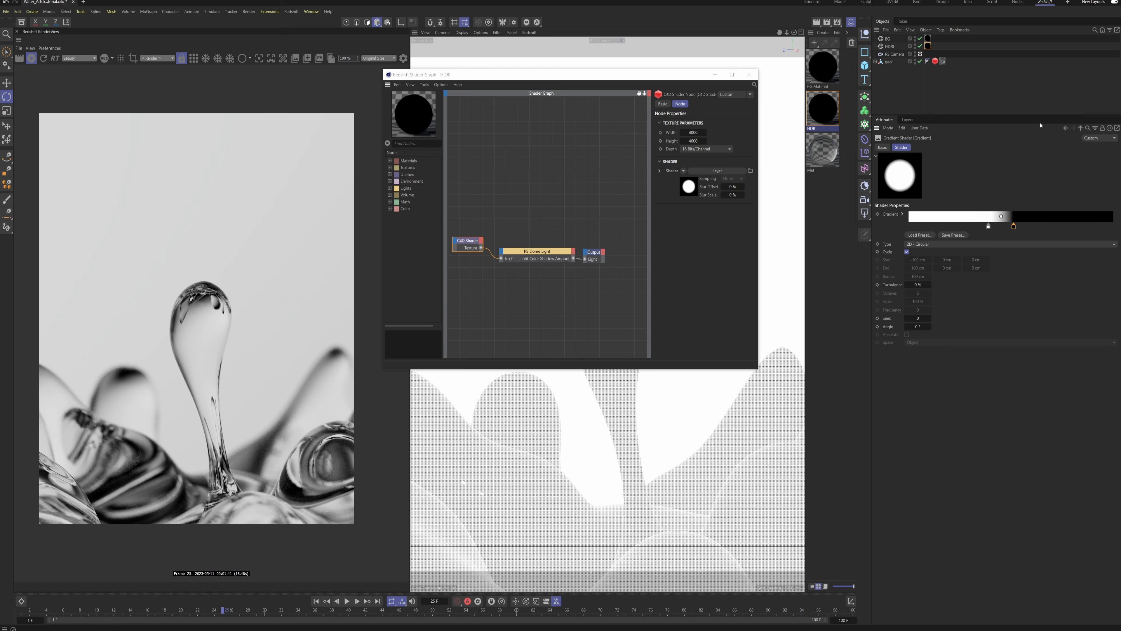
Step: Return to the Layer shader and set the gradient layer's blend mode to Multiply
left_click(1064, 130)
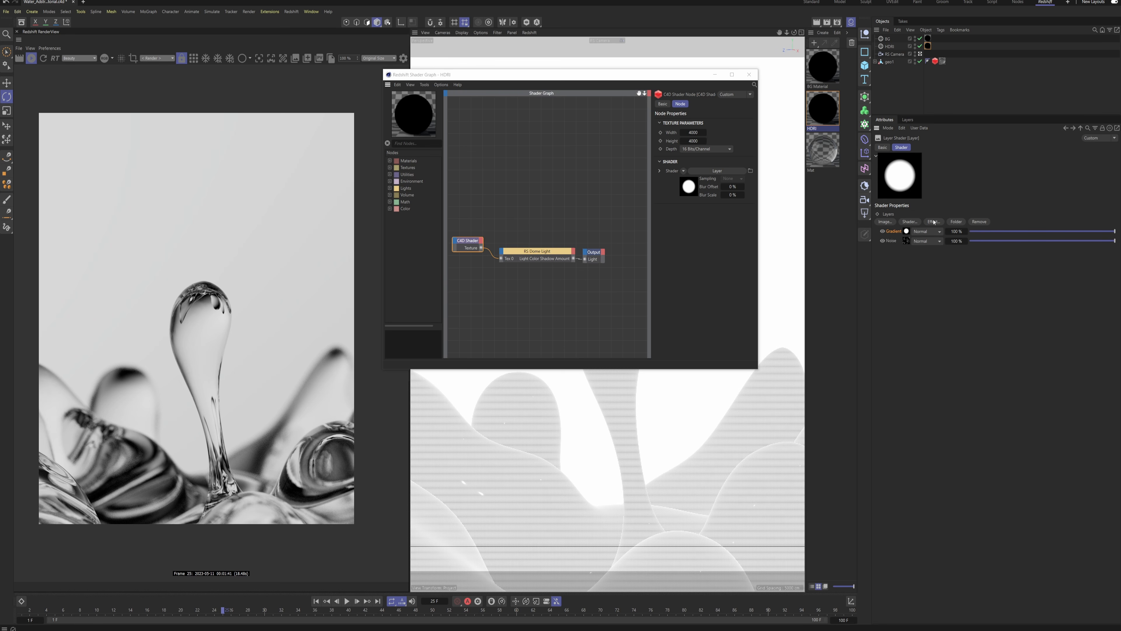
left_click(928, 231)
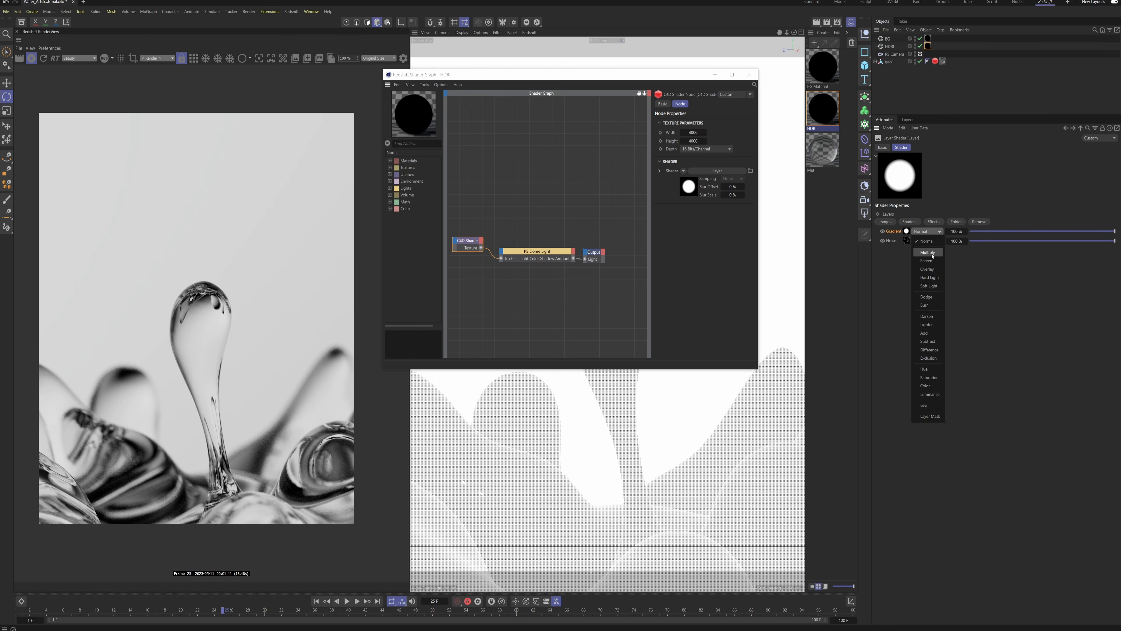
left_click(933, 254)
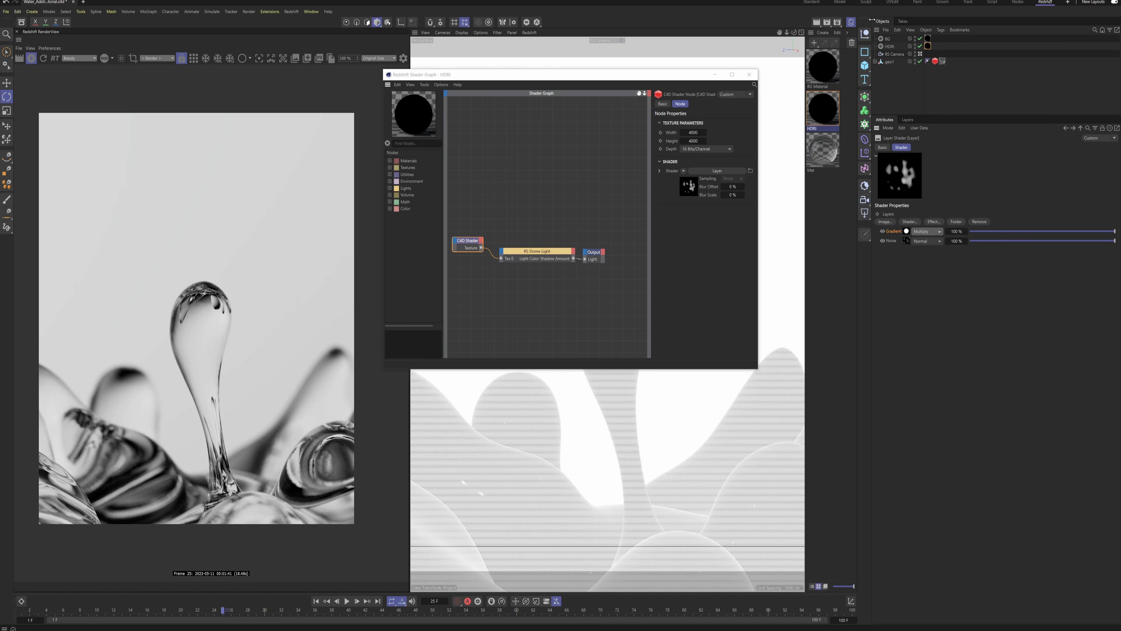
Step: Disable the BG dome light, turn off Enable Background on the HDRI dome light, and close the shader graph
left_click(920, 38)
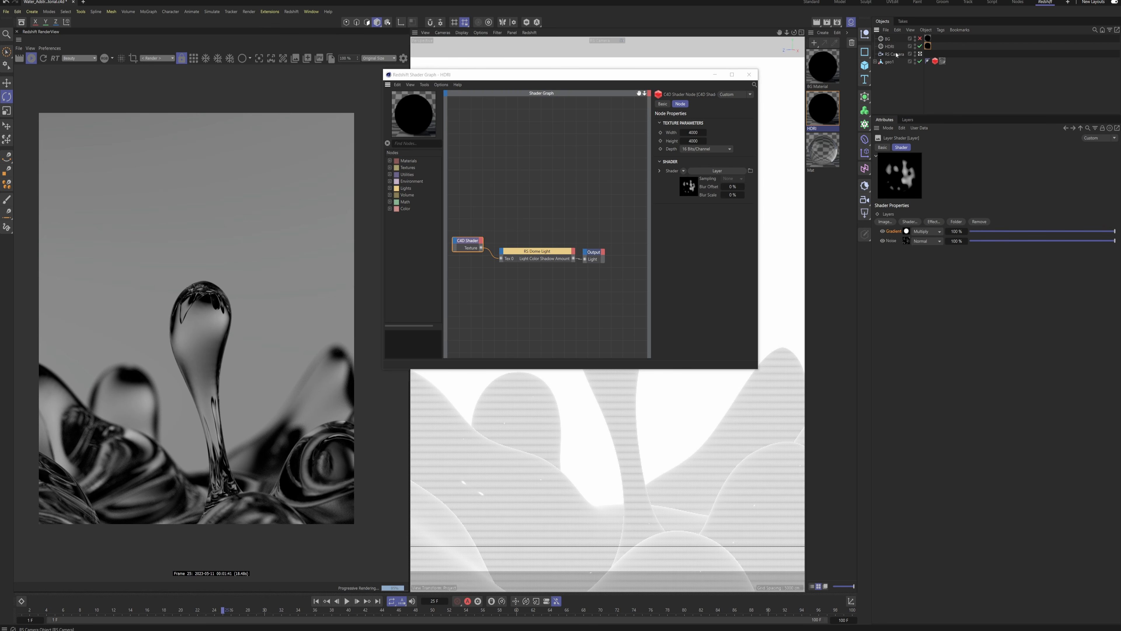
left_click(889, 46)
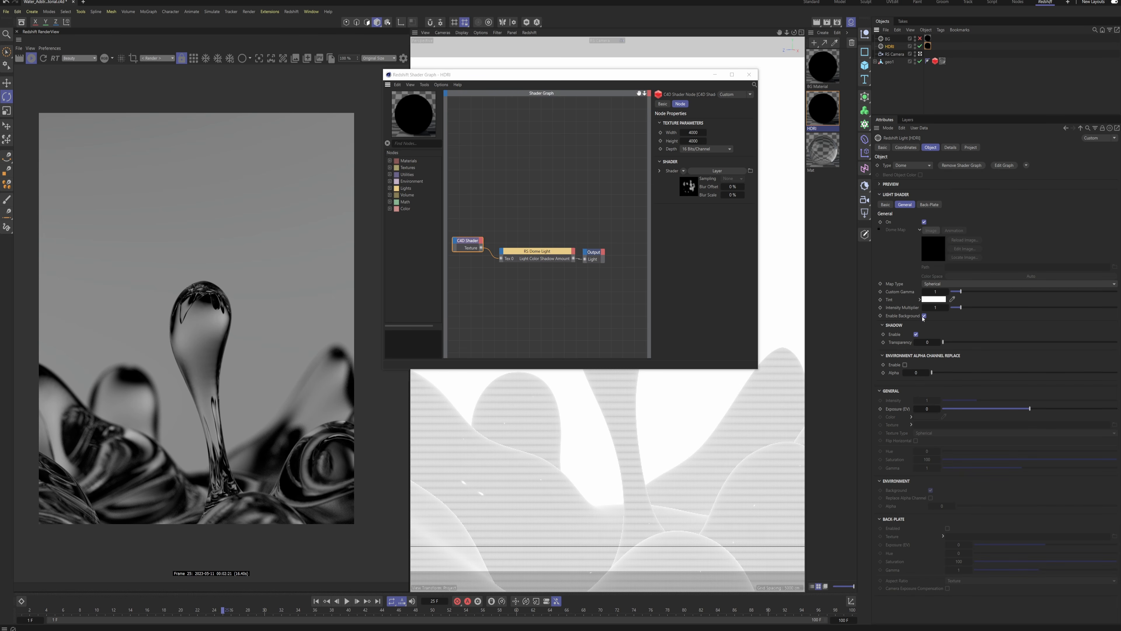
left_click(923, 315)
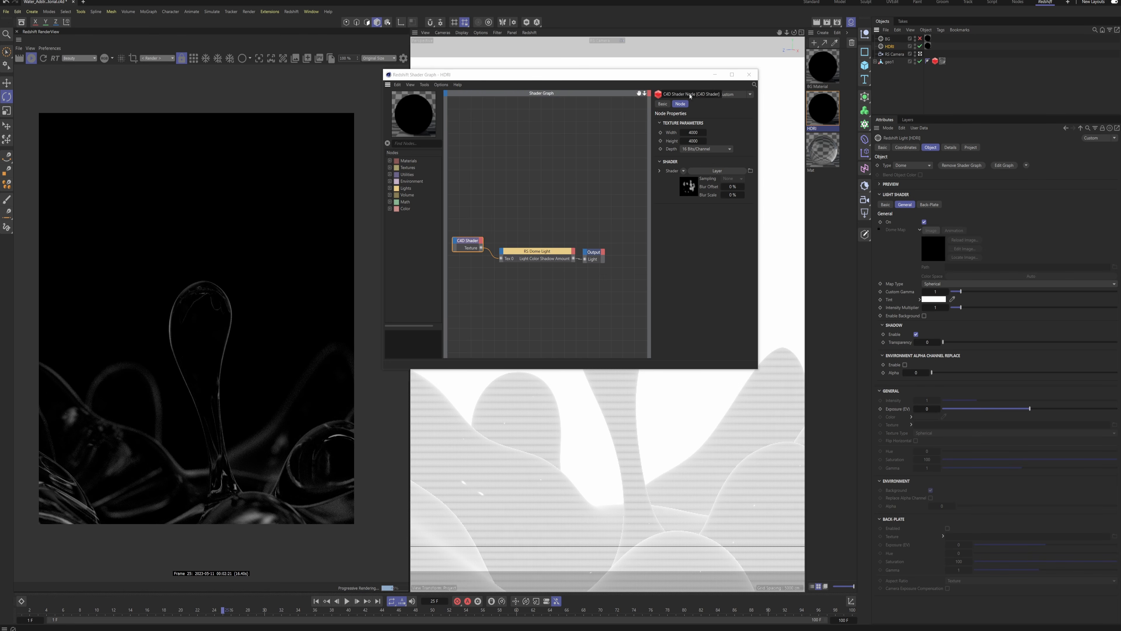
left_click(749, 75)
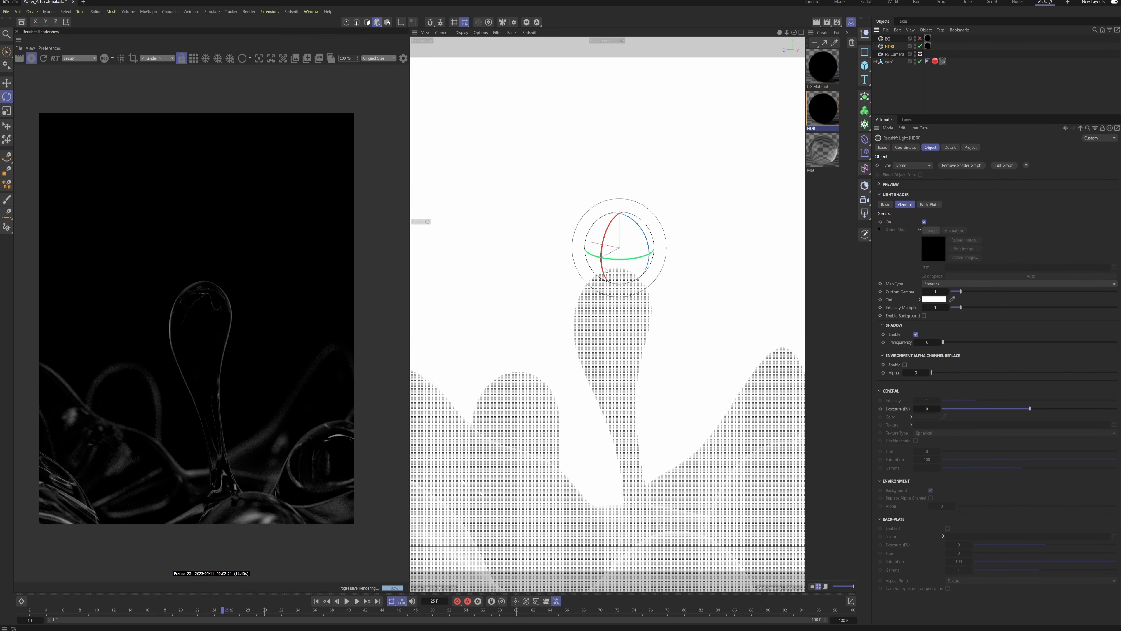
Step: Rotate the HDRI dome light to reposition its reflections on the water and set its intensity multiplier to 3
left_click_drag(631, 268, 676, 261)
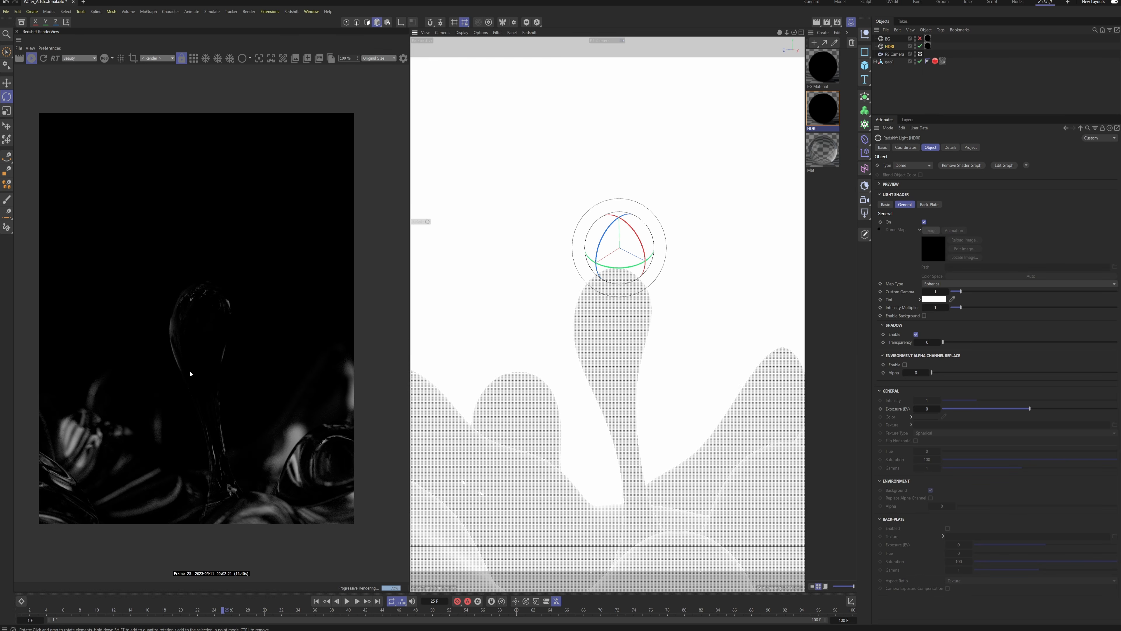
left_click(936, 308)
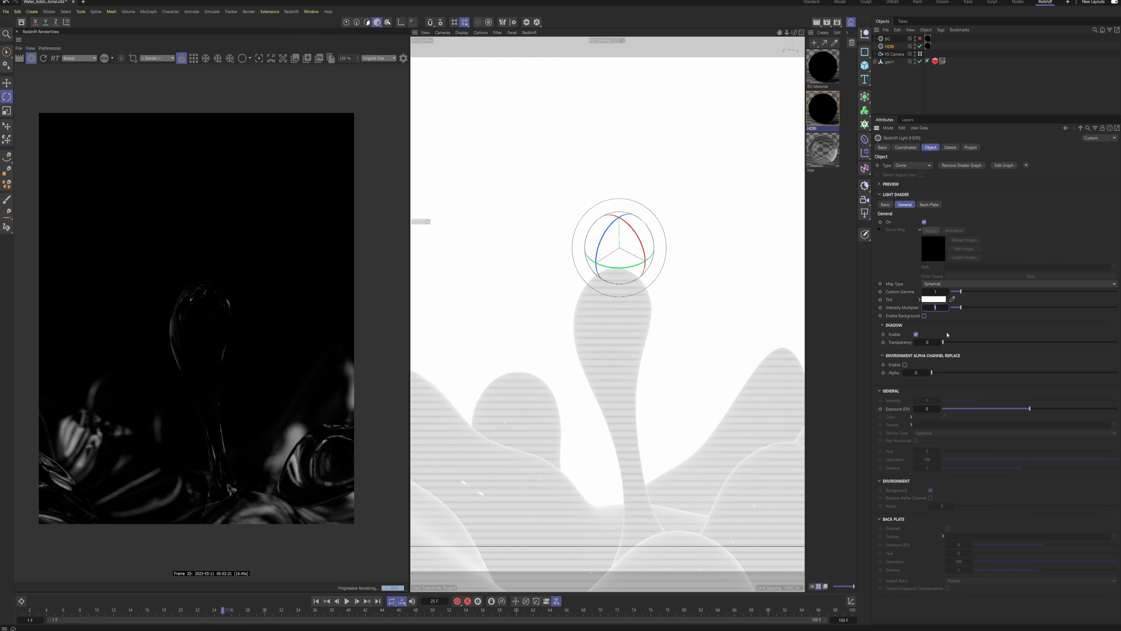
type("3")
key("Return")
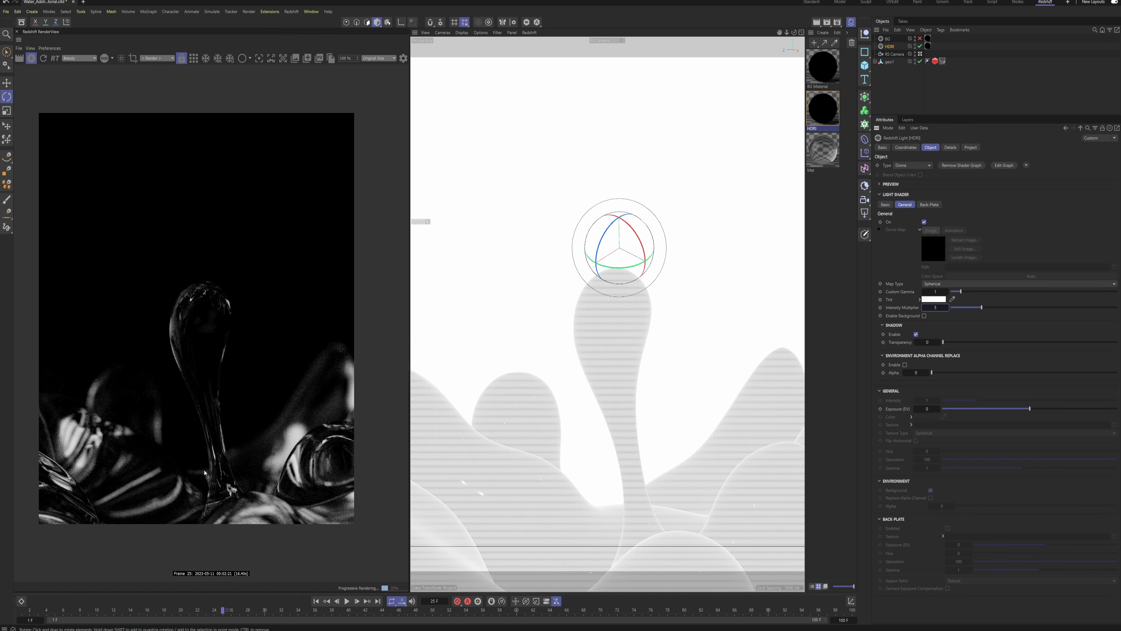
Step: Re-enable the BG dome light and inspect the combined lighting up close in the render view
left_click(920, 39)
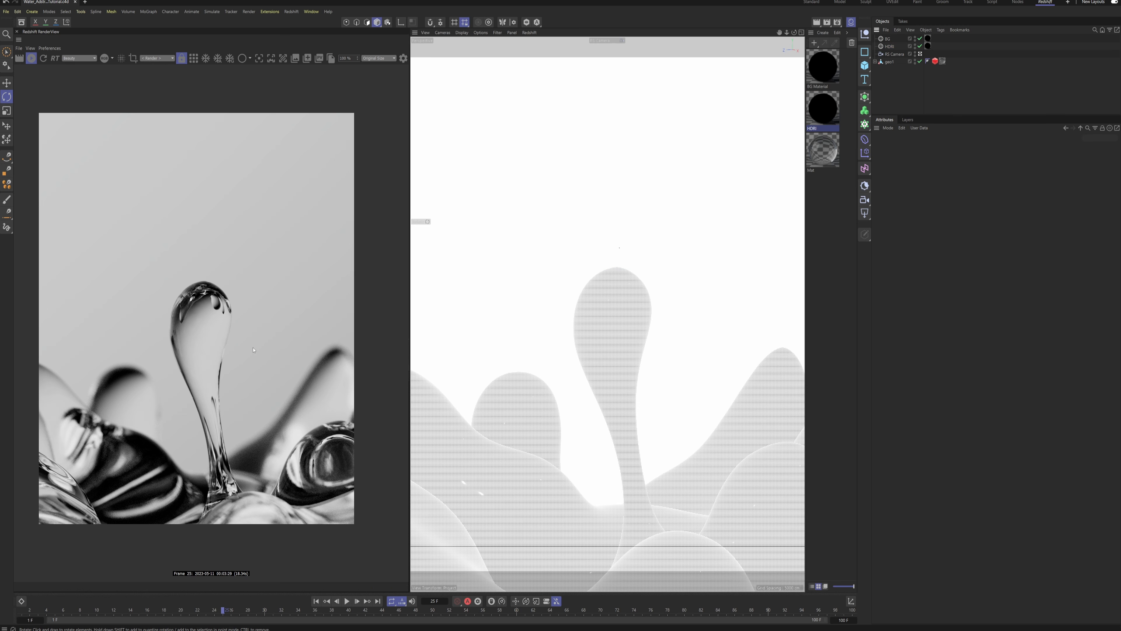
scroll(185, 334, "up", 5)
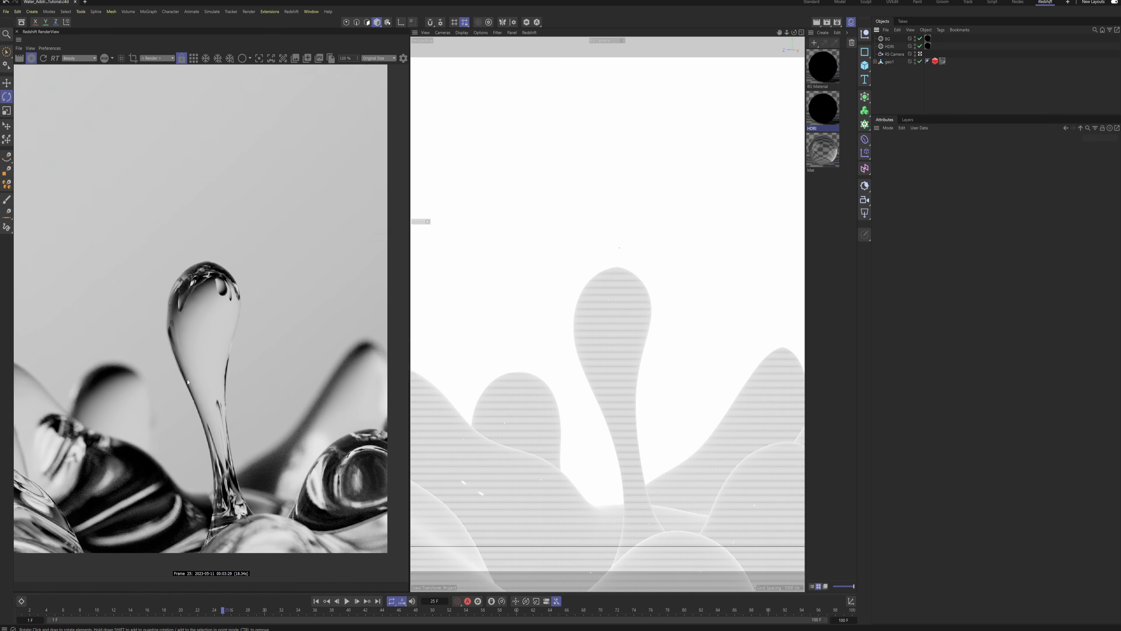
scroll(204, 237, "down", 4)
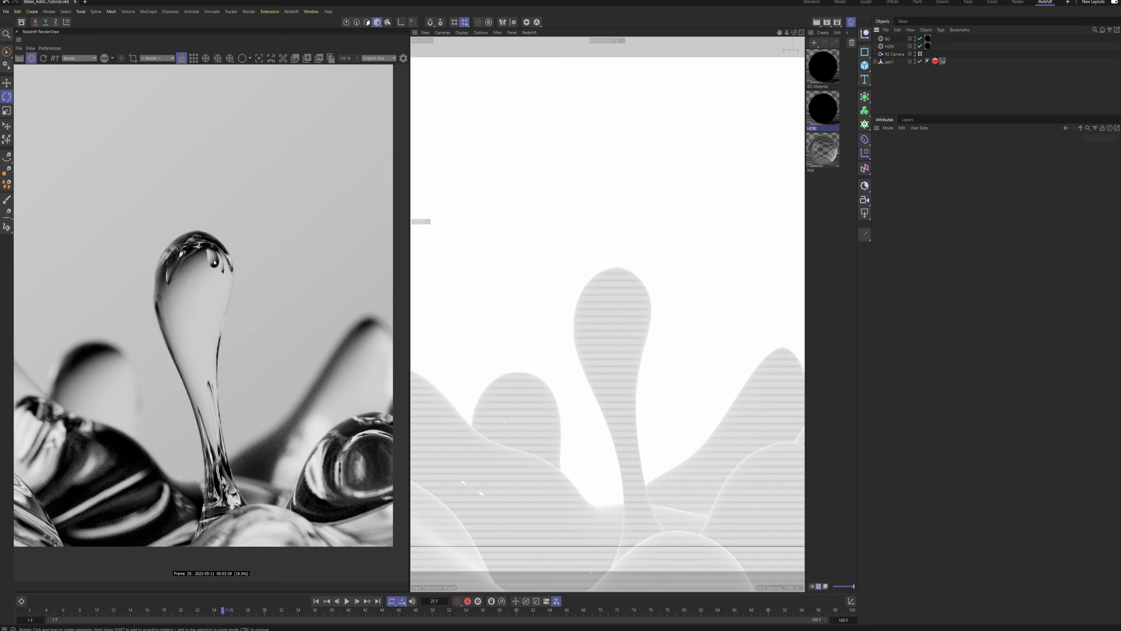
Step: Enable trace depth overrides on the water material and set its reflection trace depth to 16
left_click(823, 150)
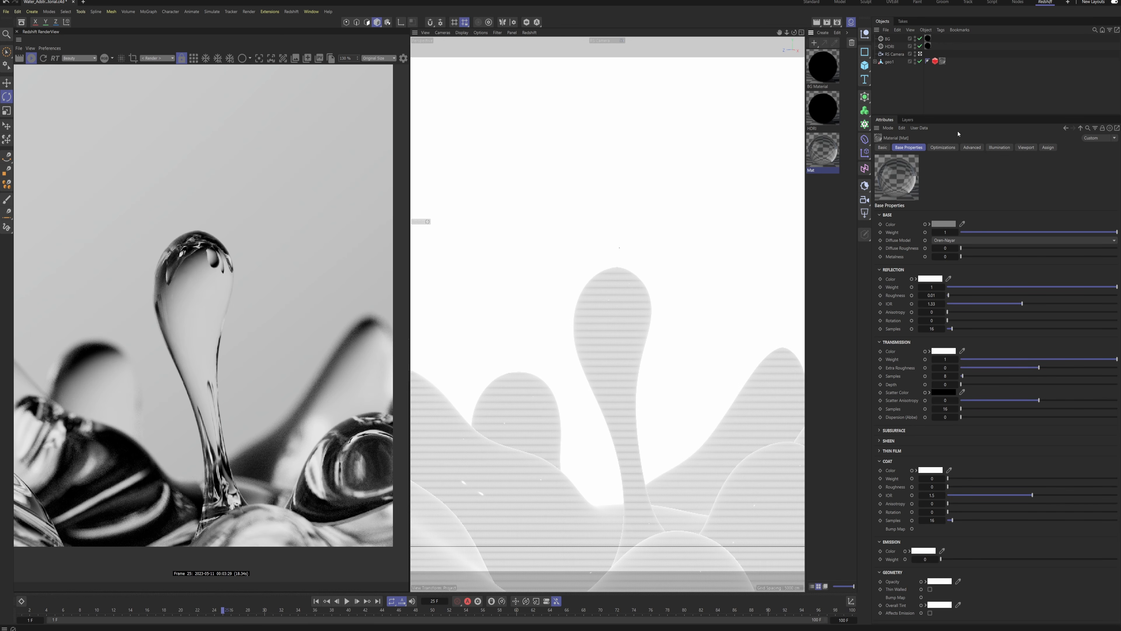
left_click(941, 149)
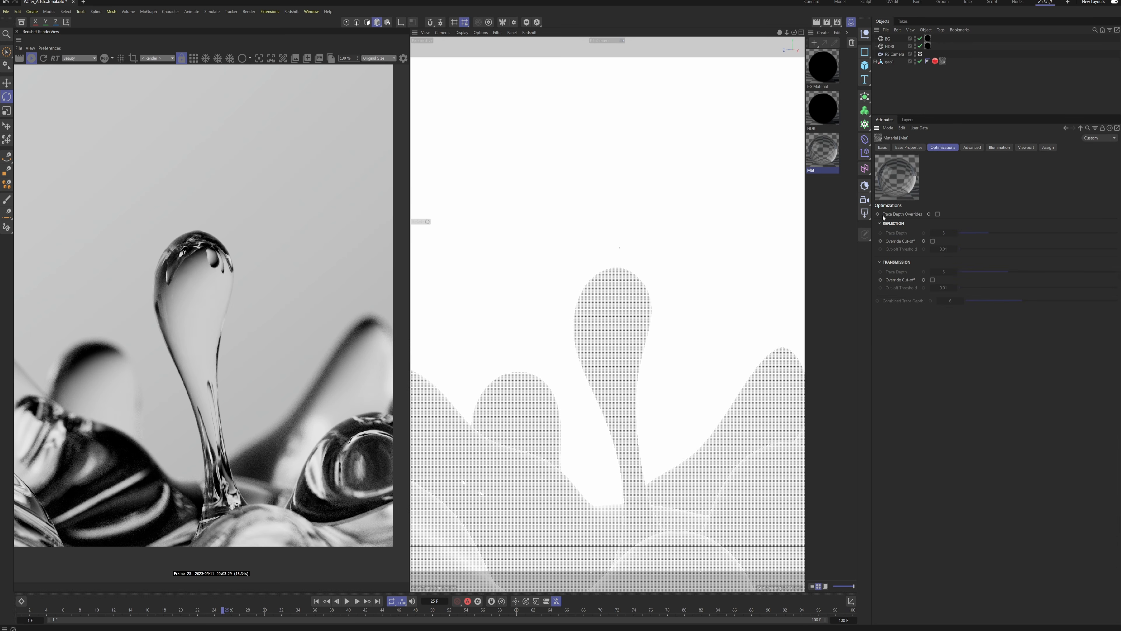
left_click(937, 214)
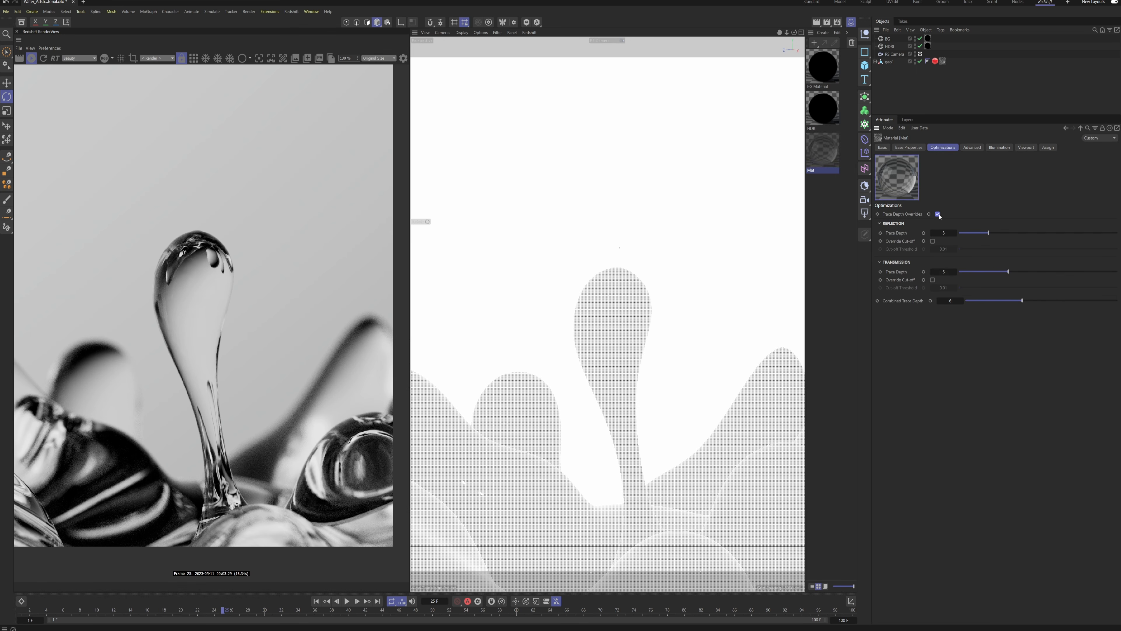
left_click_drag(988, 233, 1117, 232)
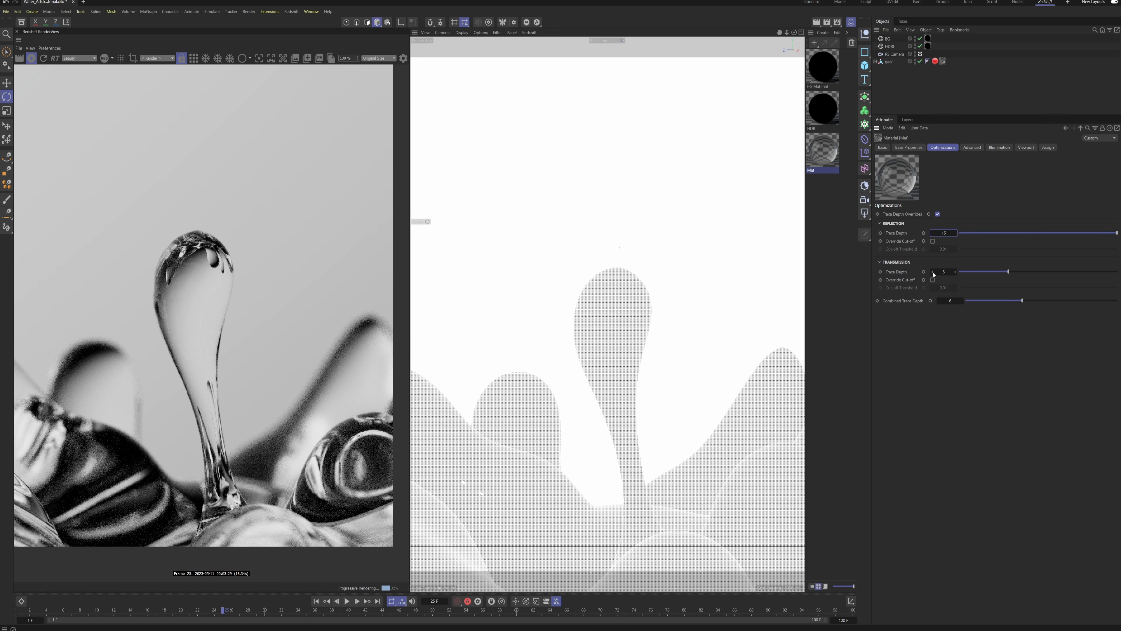
Step: Lower the water material's transmission trace depth to 2 and check the drop's refraction in the render view
left_click(932, 273)
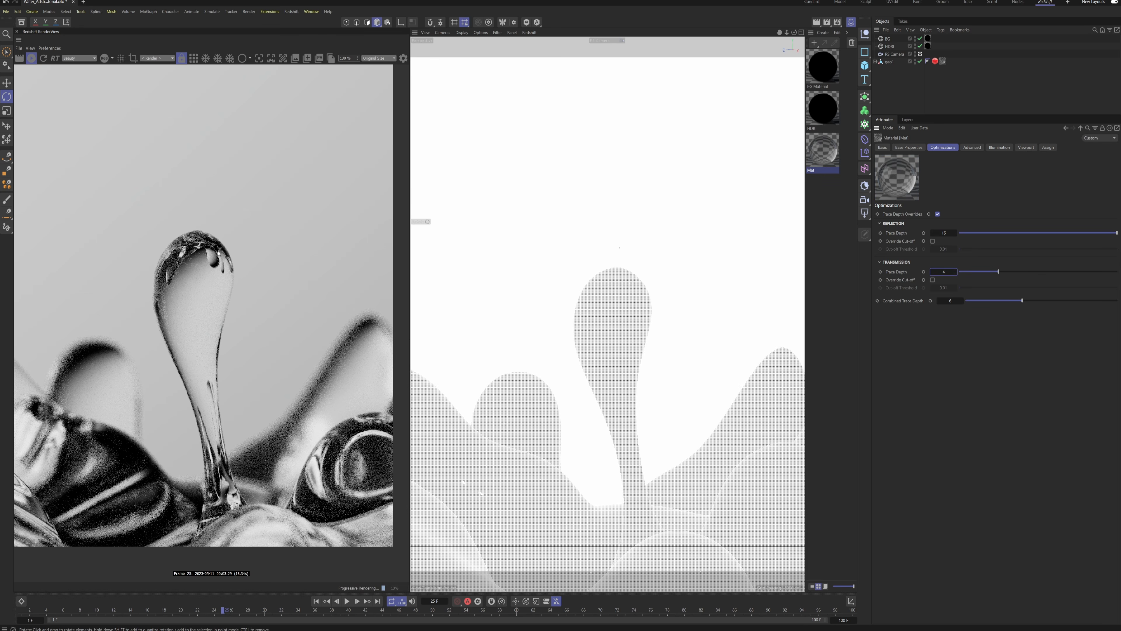
left_click(932, 271)
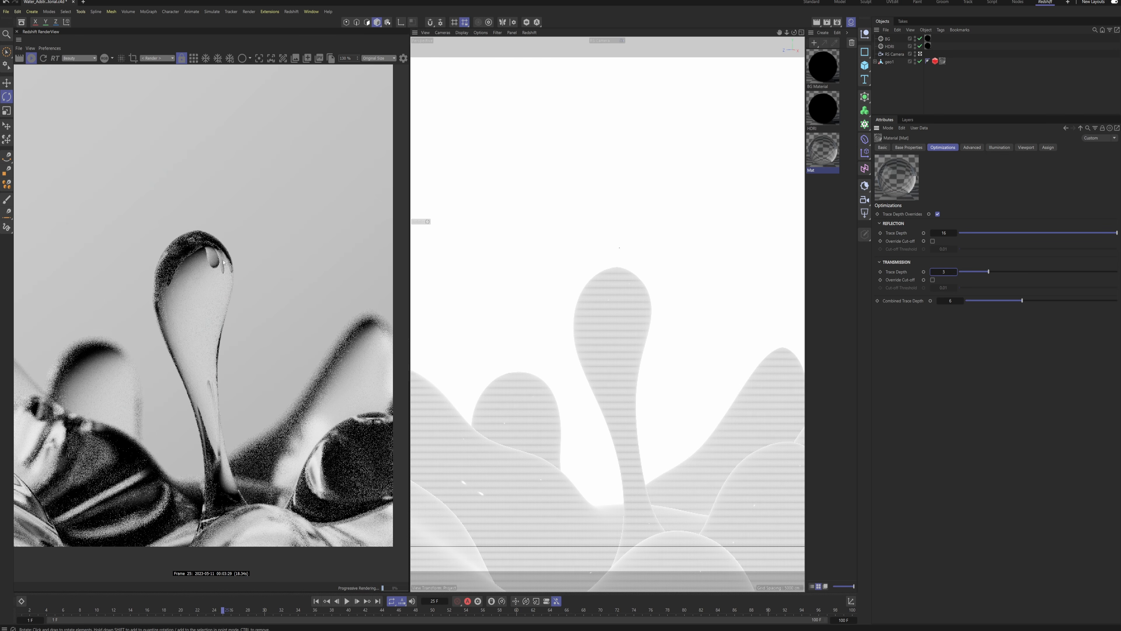
left_click(932, 273)
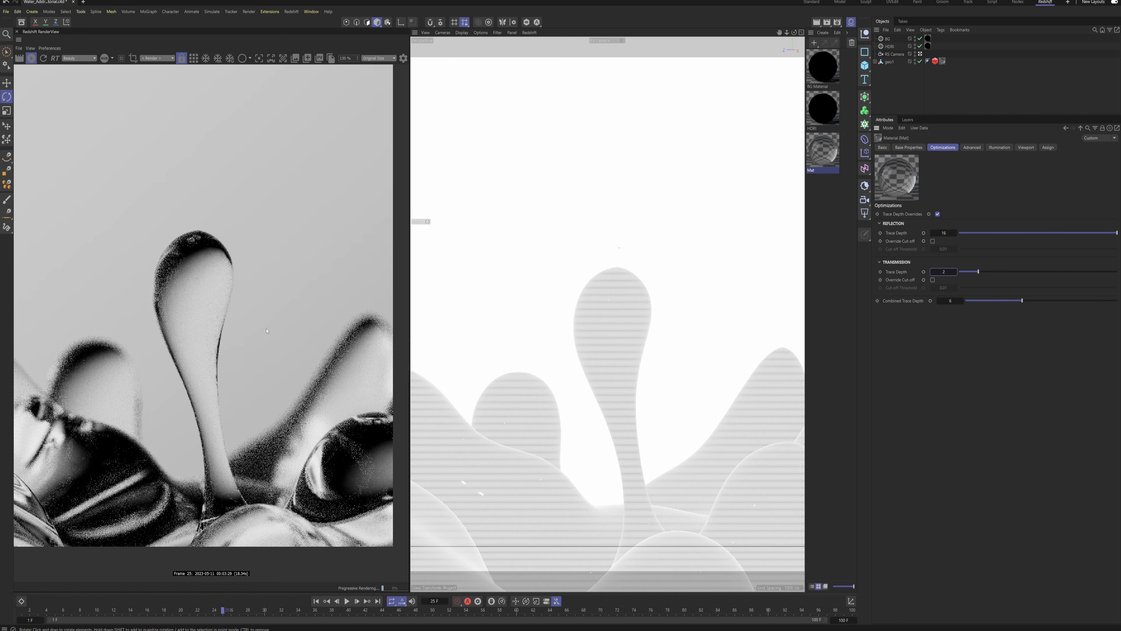
scroll(266, 330, "down", 2)
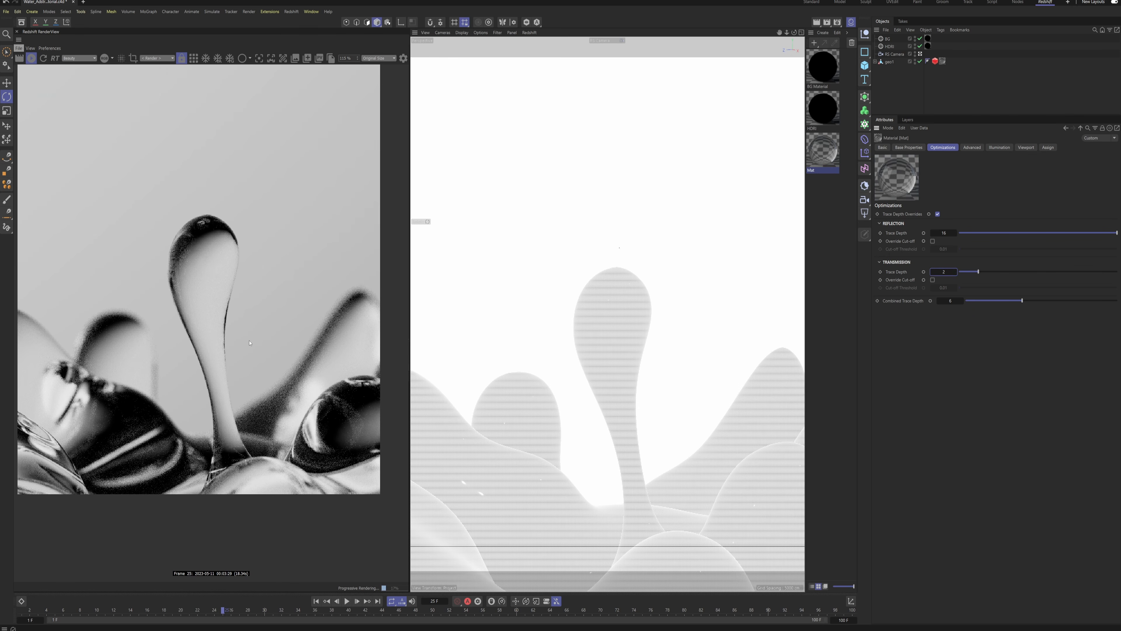
scroll(256, 332, "up", 3)
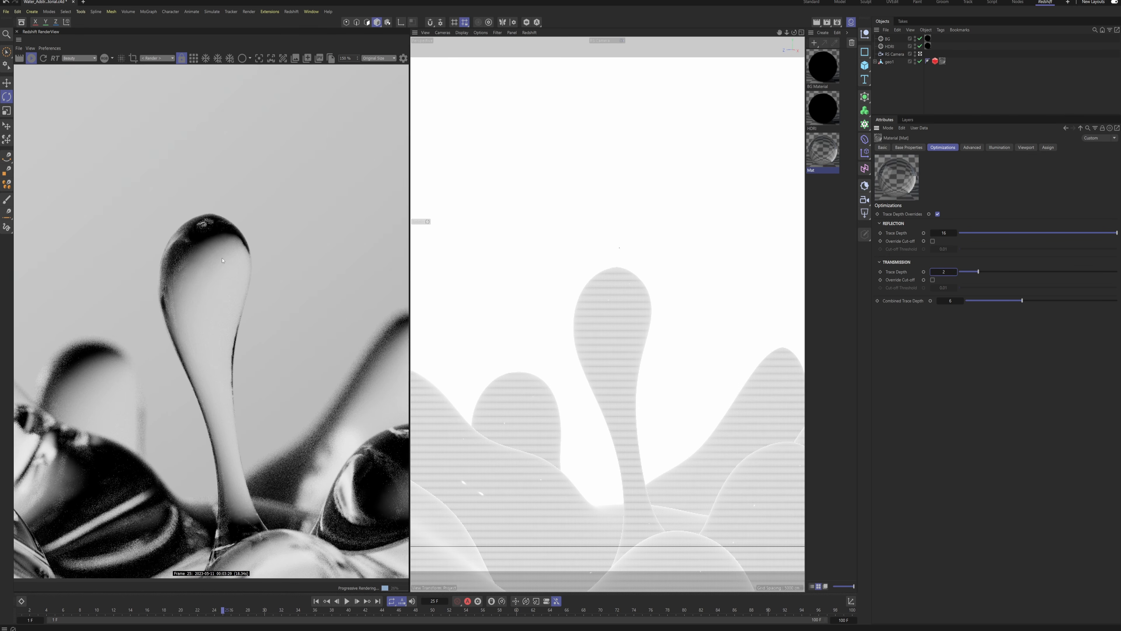
scroll(225, 252, "down", 1)
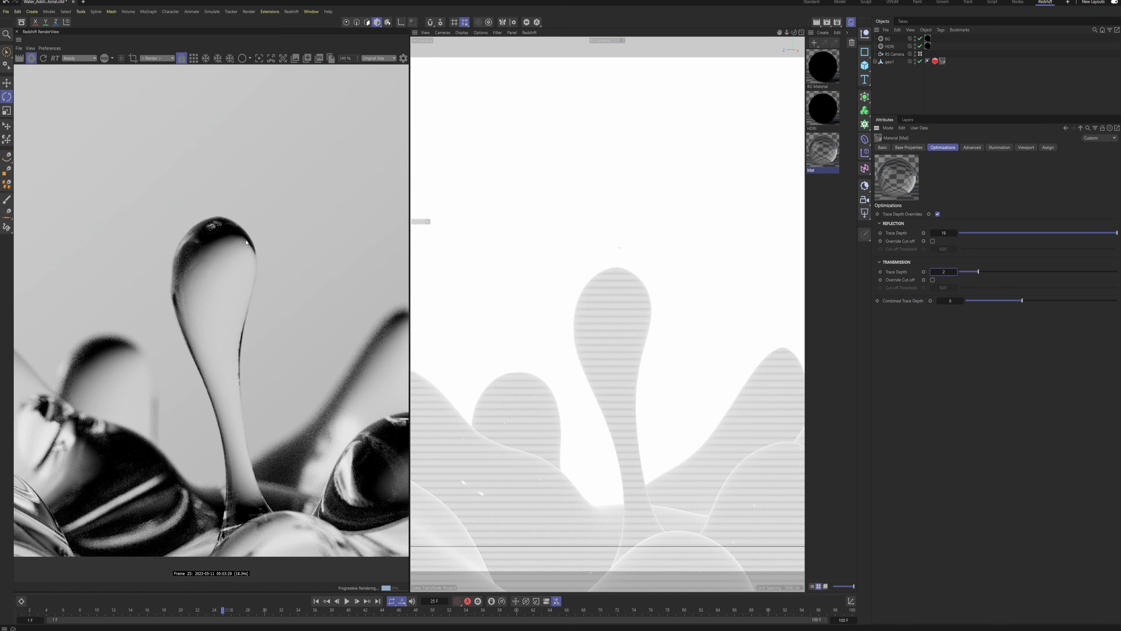
Step: Rotate the BG dome light and widen the falloff of its circular gradient by moving the black knot outward
left_click(887, 39)
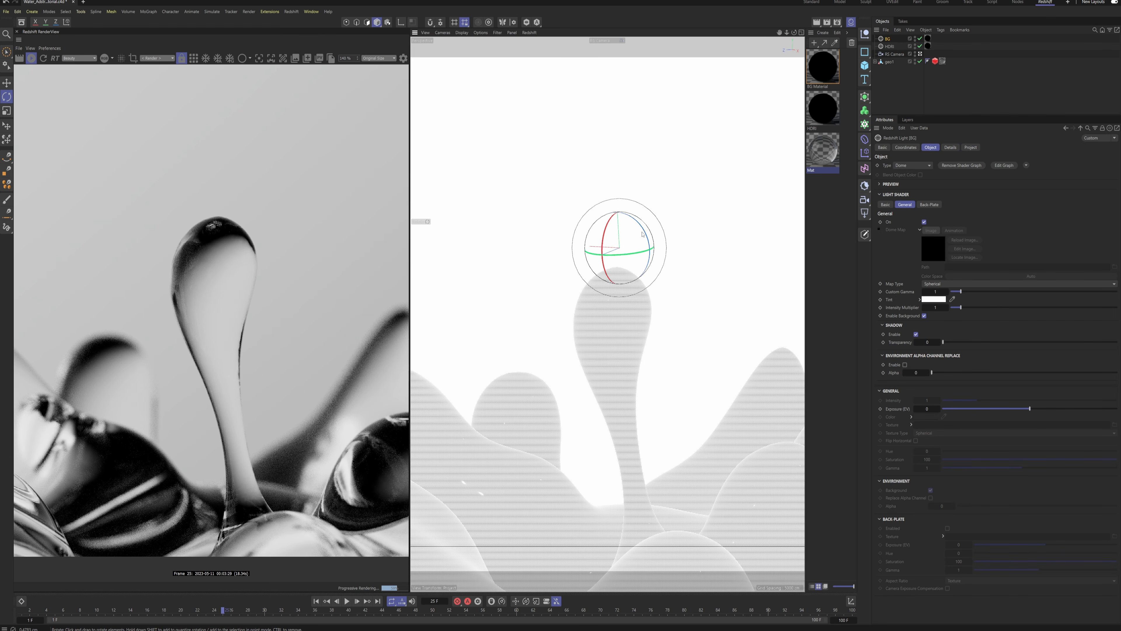
mouse_move(644, 240)
left_mouse_down()
mouse_move(642, 229)
mouse_move(589, 261)
mouse_move(589, 224)
mouse_move(631, 246)
left_mouse_up()
double_click(823, 66)
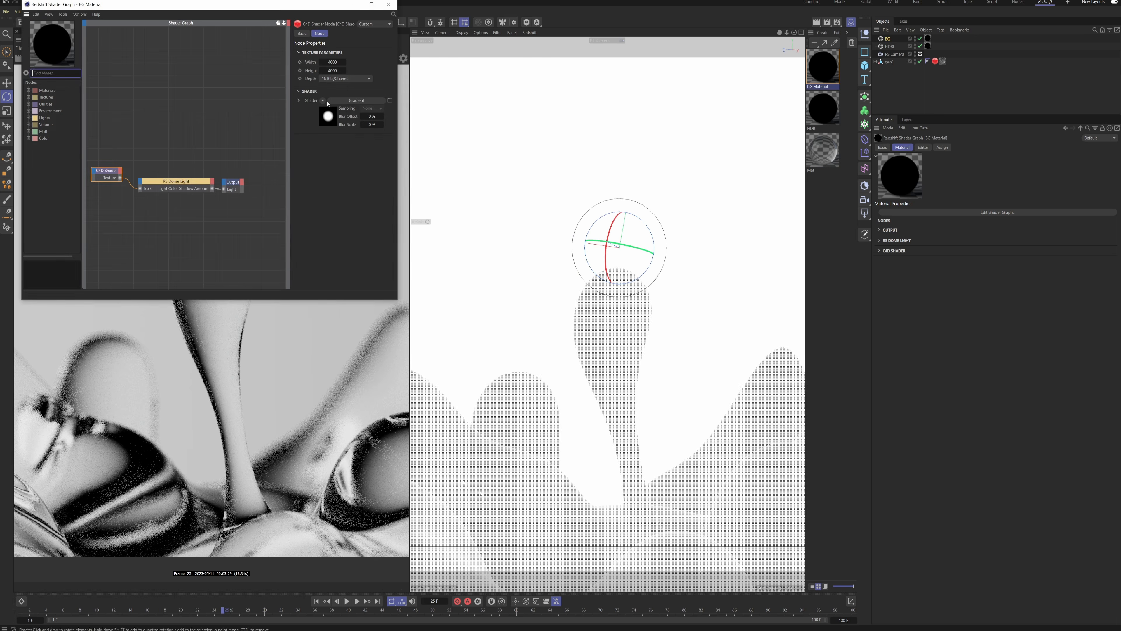
left_click(328, 117)
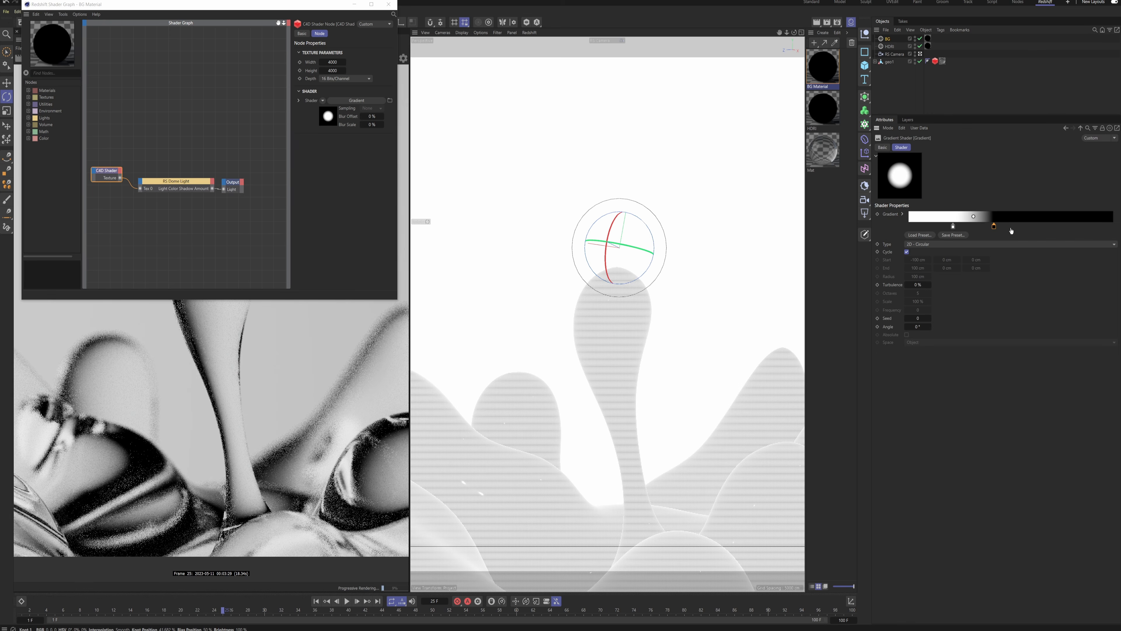
left_click_drag(995, 226, 1011, 226)
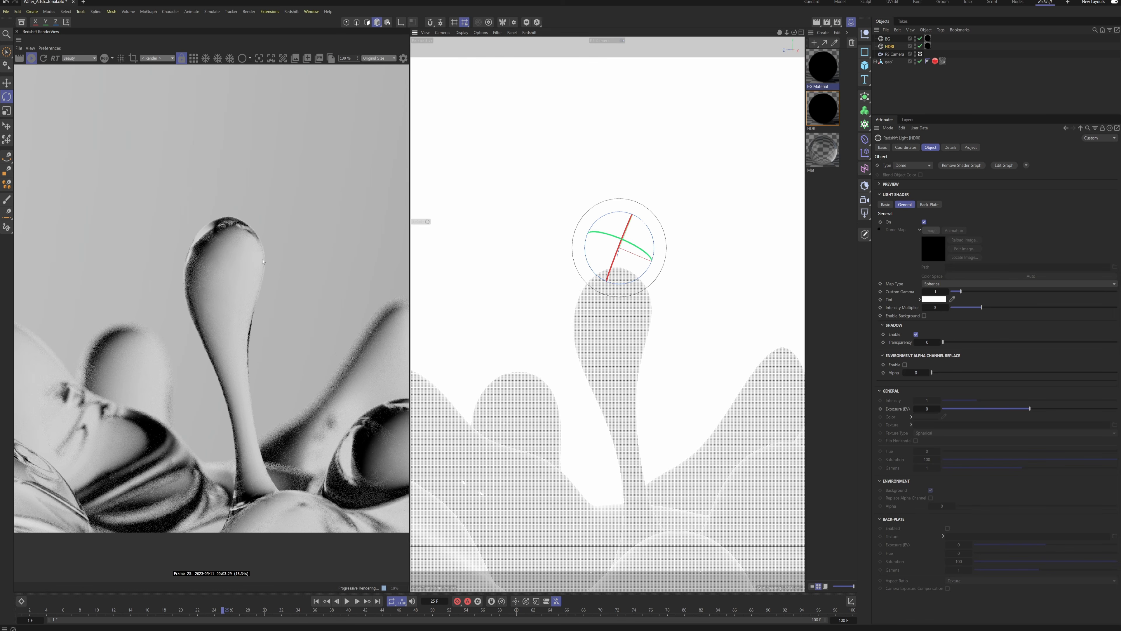
scroll(294, 255, "down", 1)
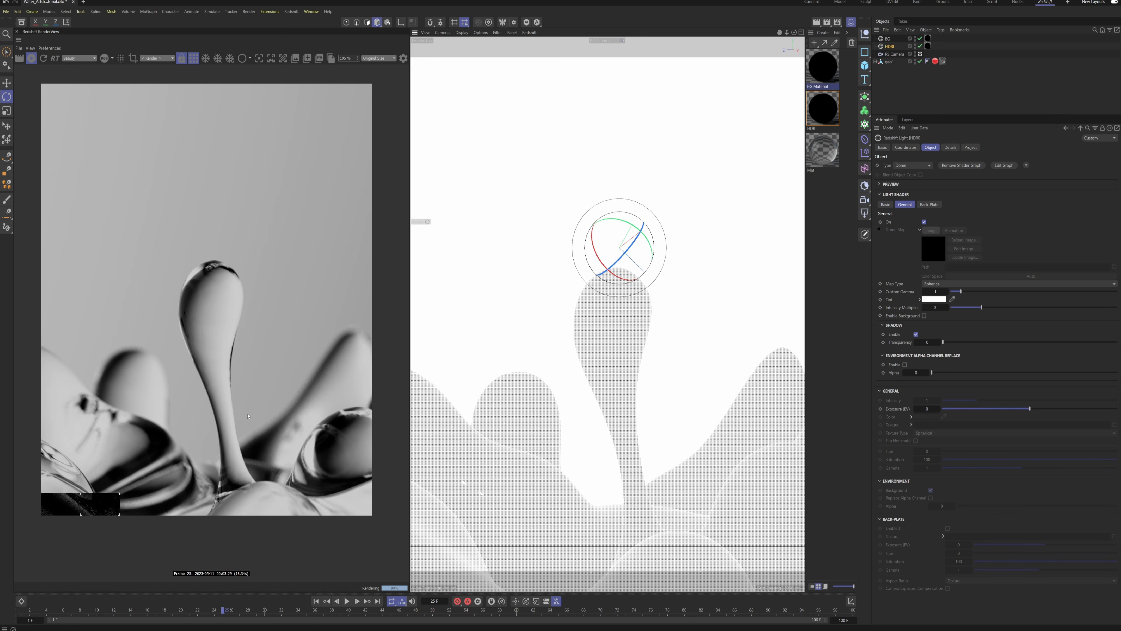
left_click(911, 73)
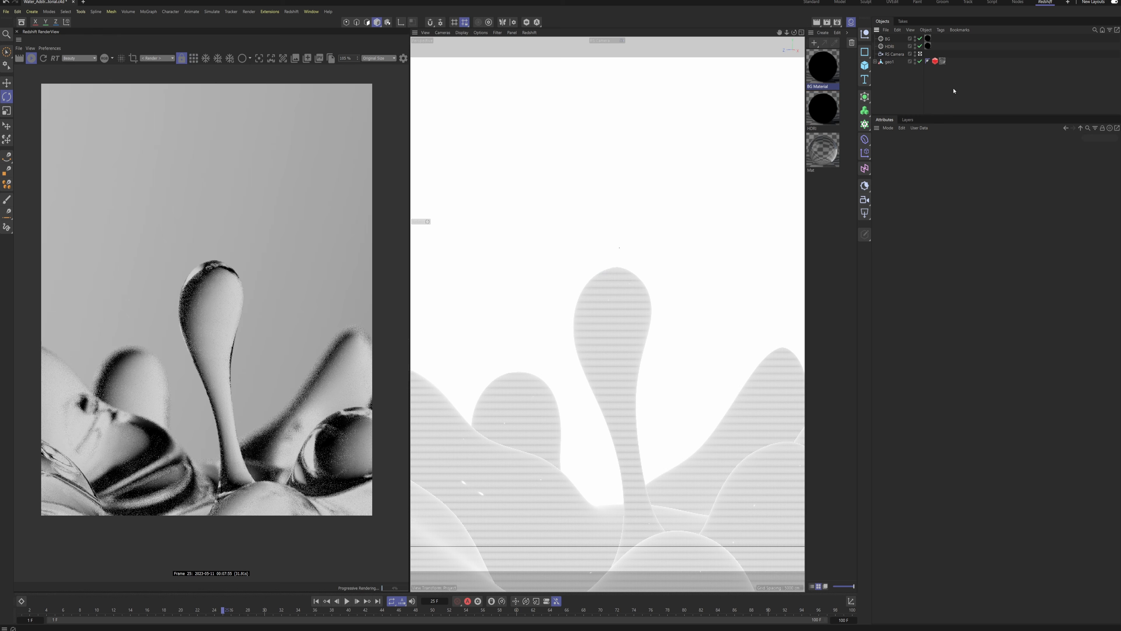
Step: Tint the BG dome light pale blue with hue 217° and saturation 24%
left_click(889, 40)
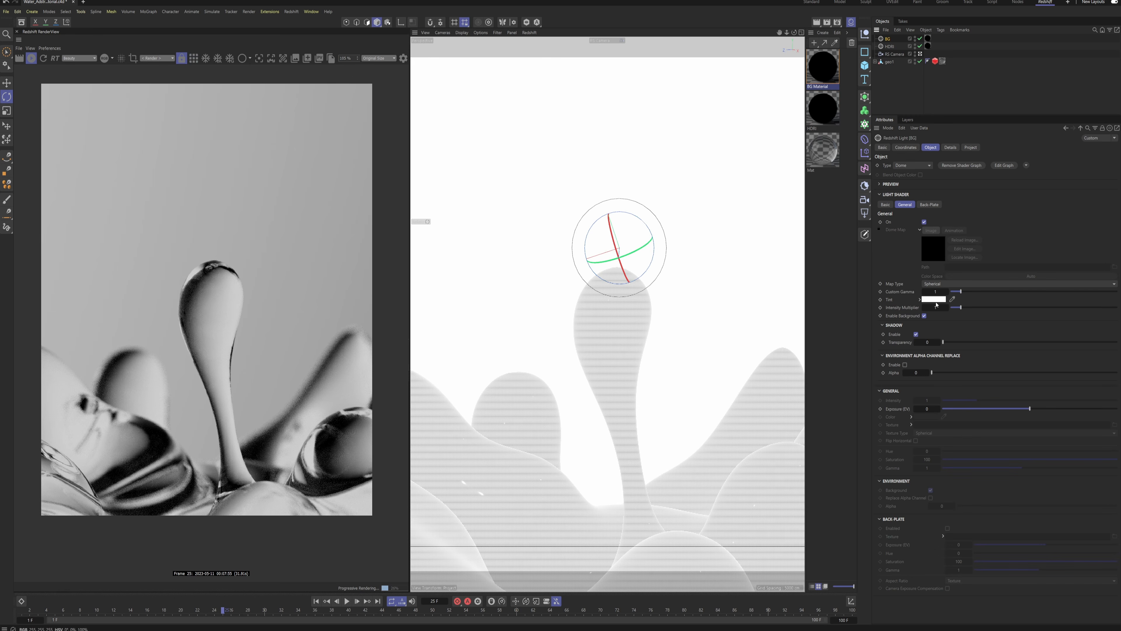
left_click(926, 299)
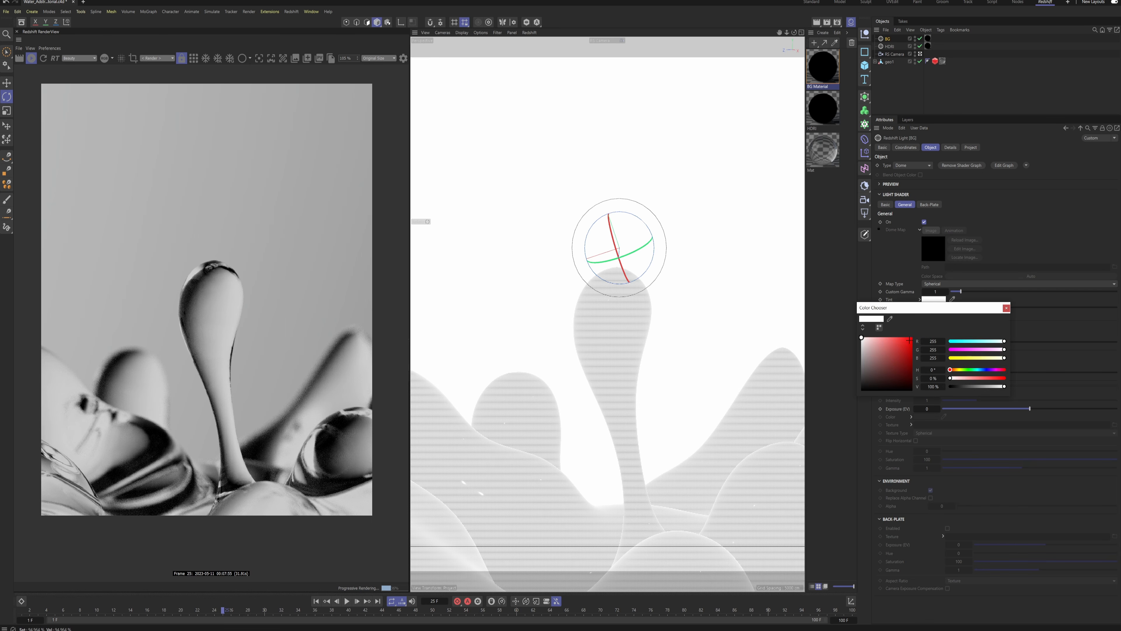
left_click(885, 337)
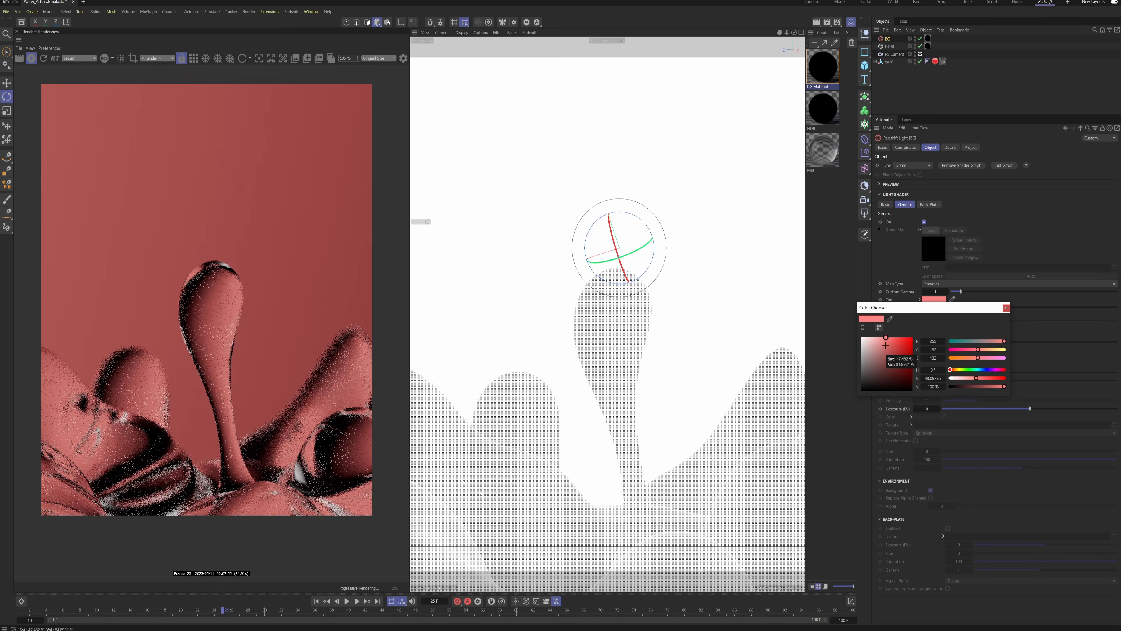
left_click(981, 369)
left_click_drag(976, 378, 963, 383)
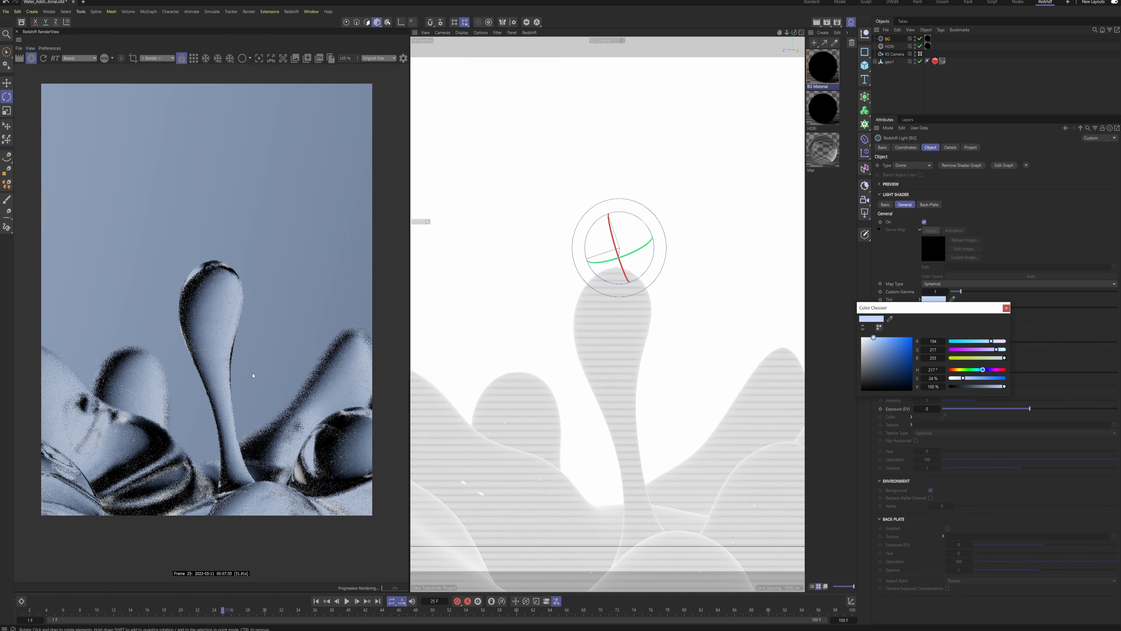
Step: Set the BG dome light's tint to orange with hue 22° and saturation 46%, and rotate the dome to reposition its gradient
left_click(955, 370)
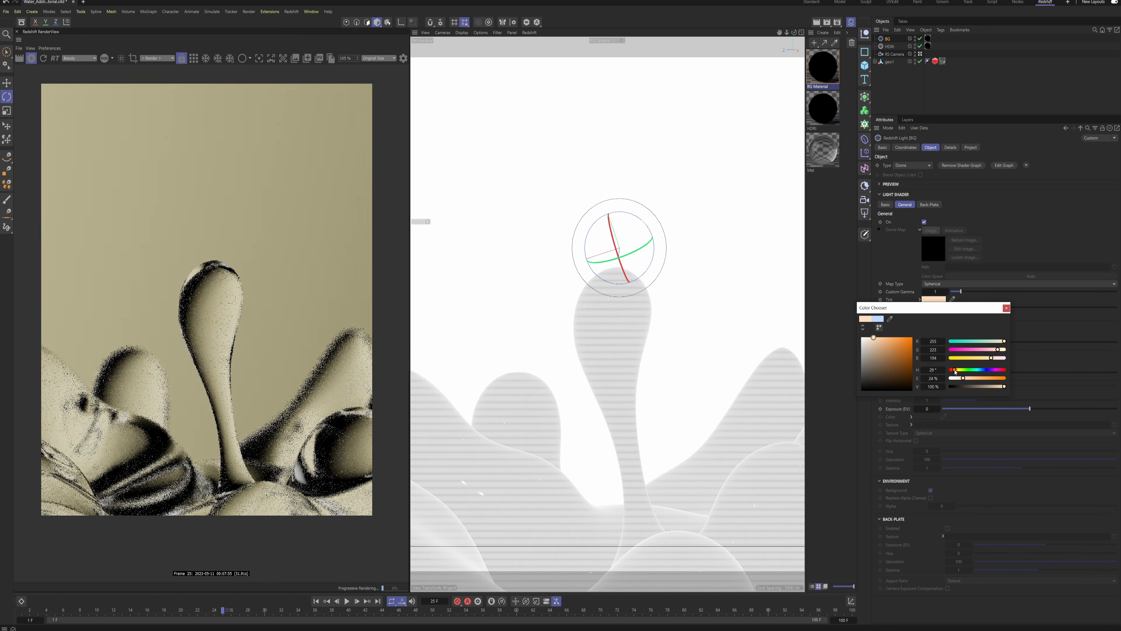
left_click_drag(954, 372, 975, 378)
left_click(954, 370)
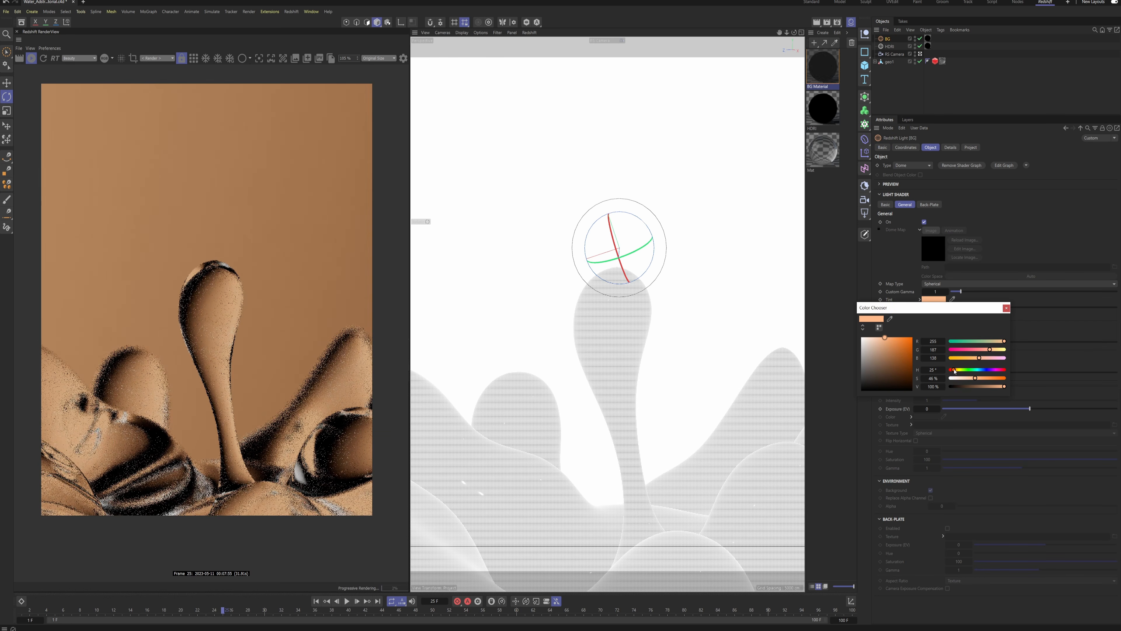
left_click(952, 370)
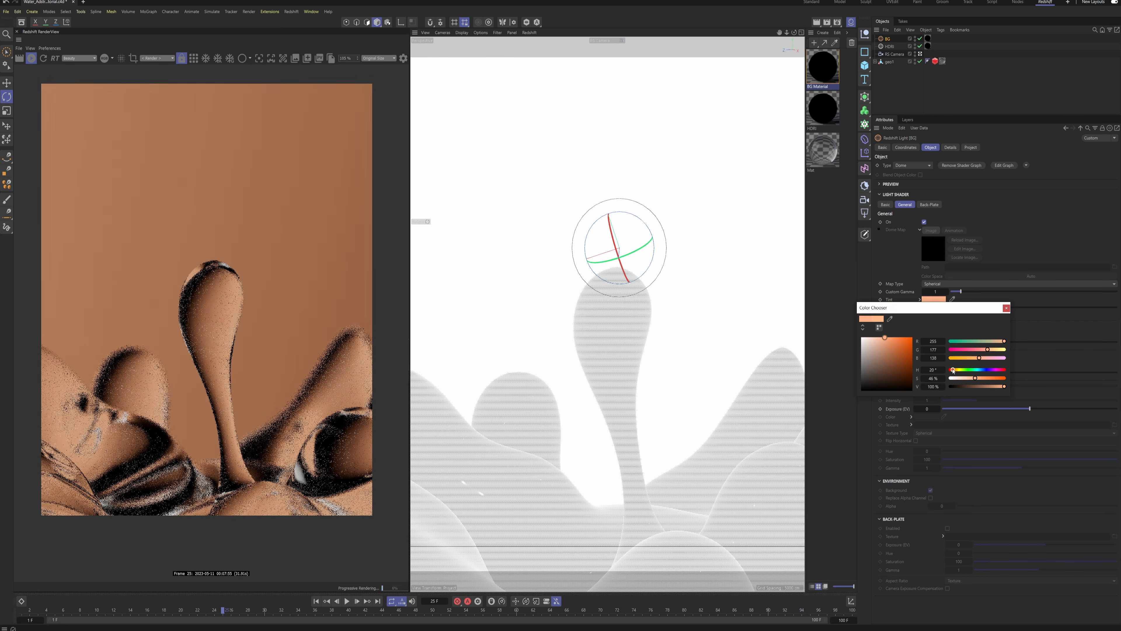
left_click(953, 370)
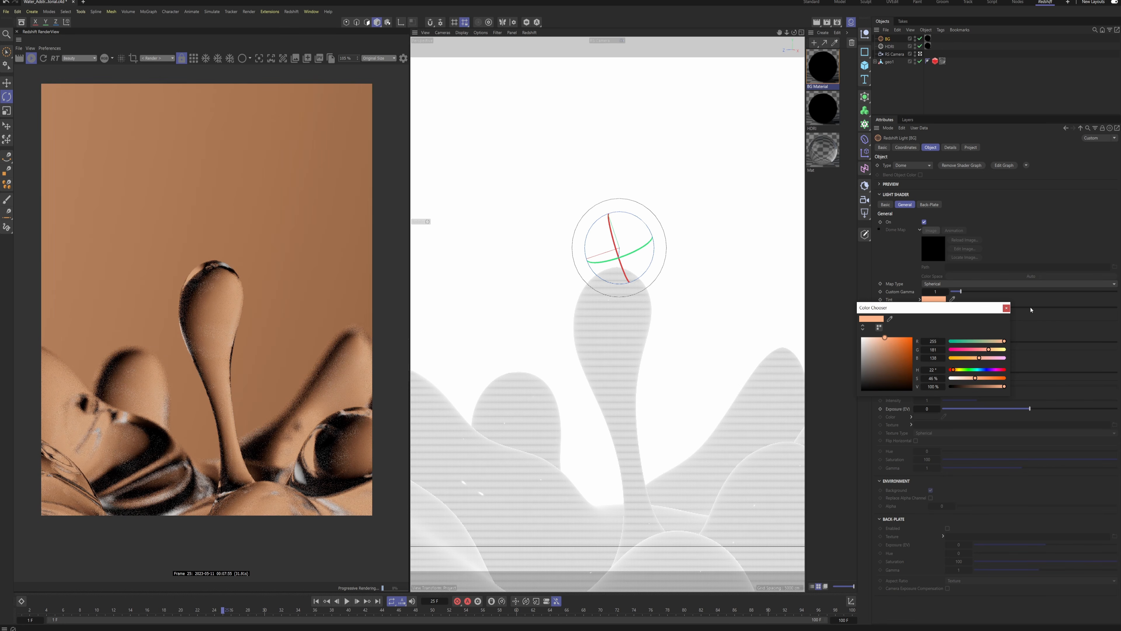
left_click(1006, 308)
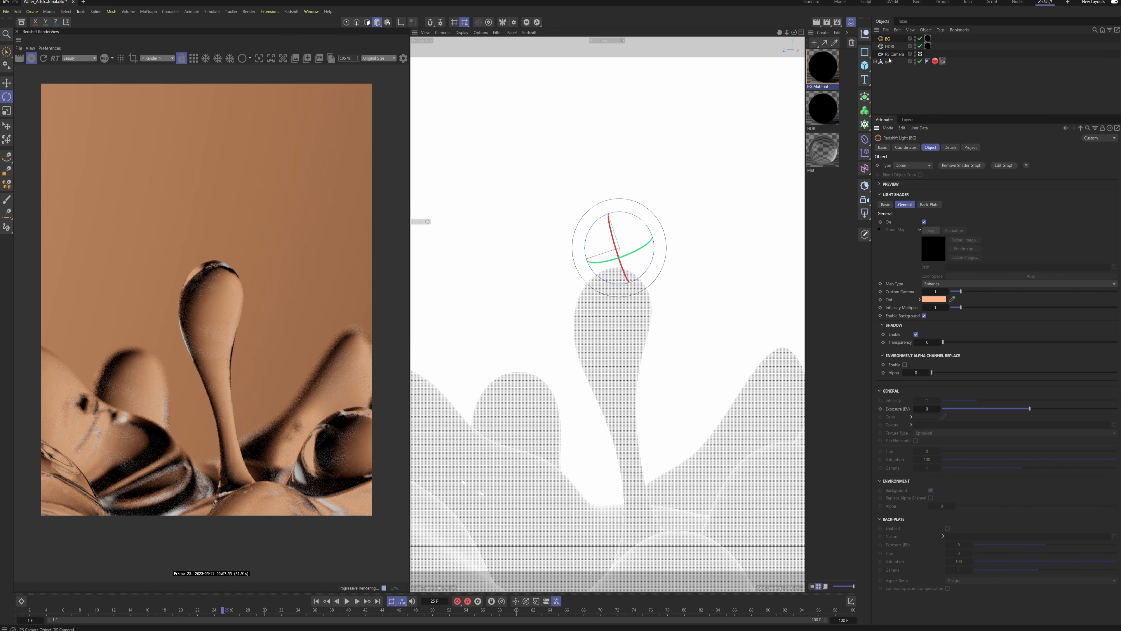
mouse_move(653, 258)
left_mouse_down()
mouse_move(648, 239)
mouse_move(598, 239)
mouse_move(598, 229)
mouse_move(645, 252)
mouse_move(628, 227)
mouse_move(641, 274)
left_mouse_up()
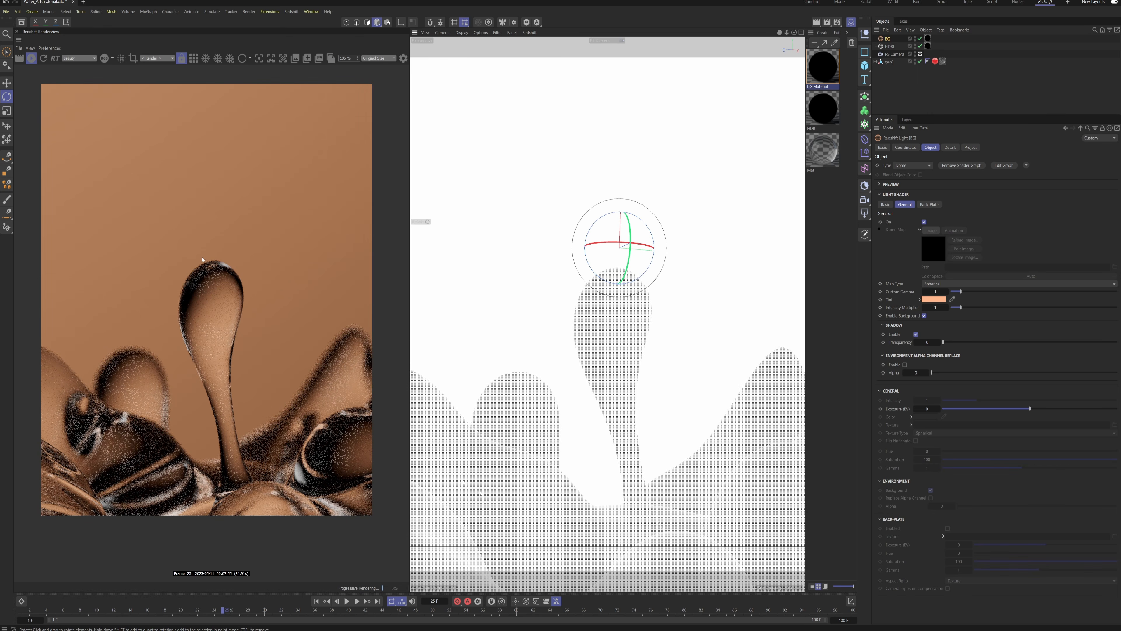
left_click_drag(590, 266, 594, 271)
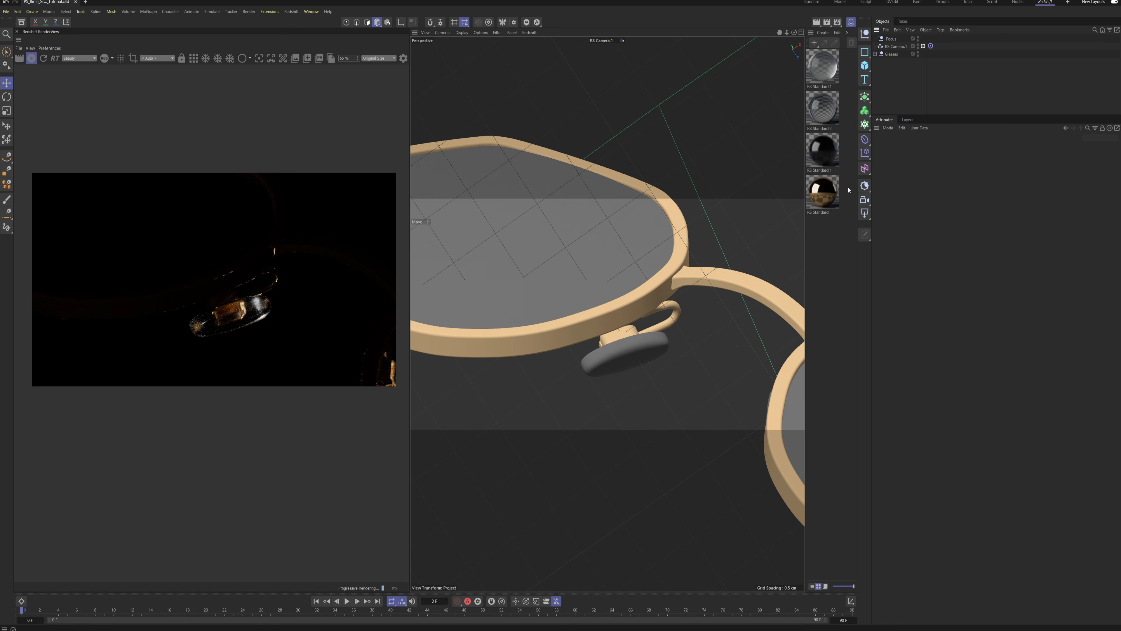
Step: Add a Redshift dome light named BG to the glasses scene and give it a shader graph
left_click(864, 213)
left_click(897, 283)
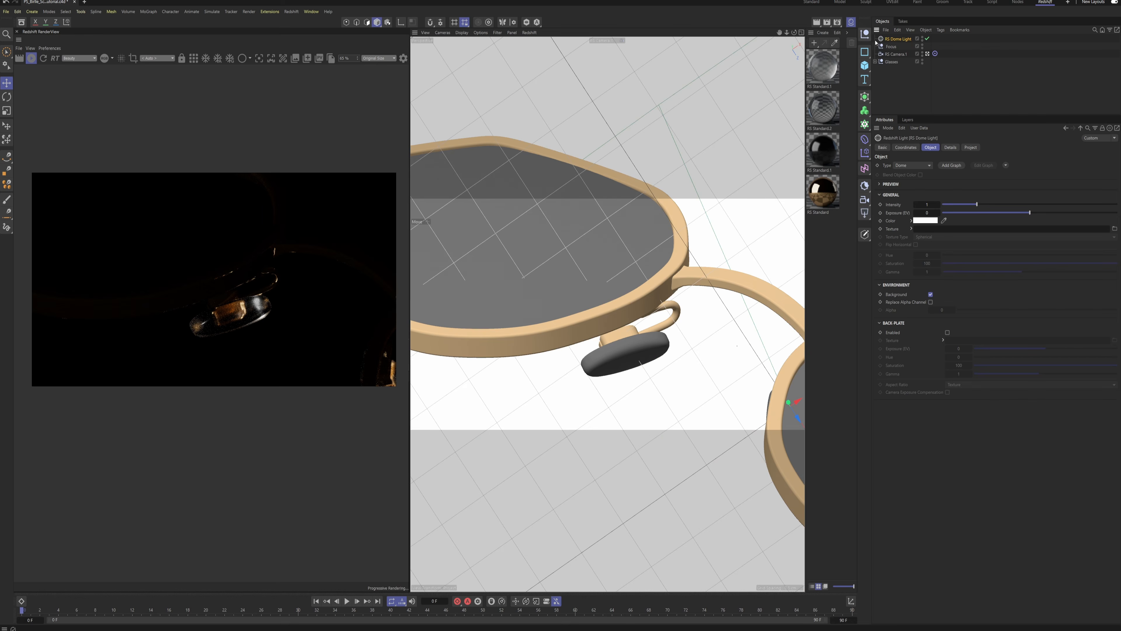
type("BG")
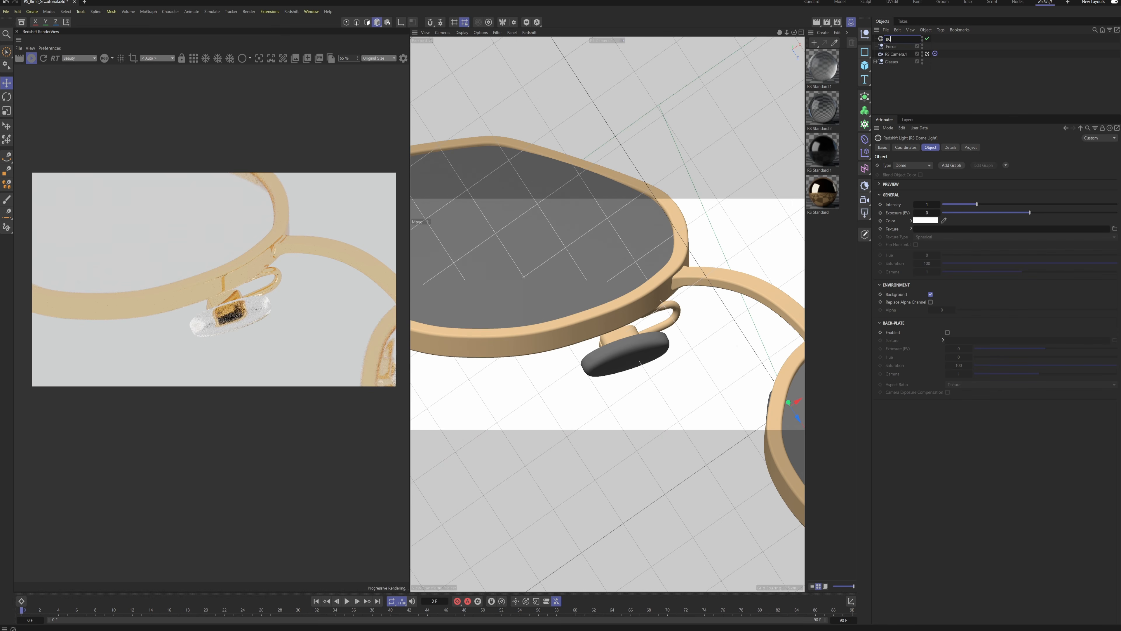
key("Return")
left_click(951, 165)
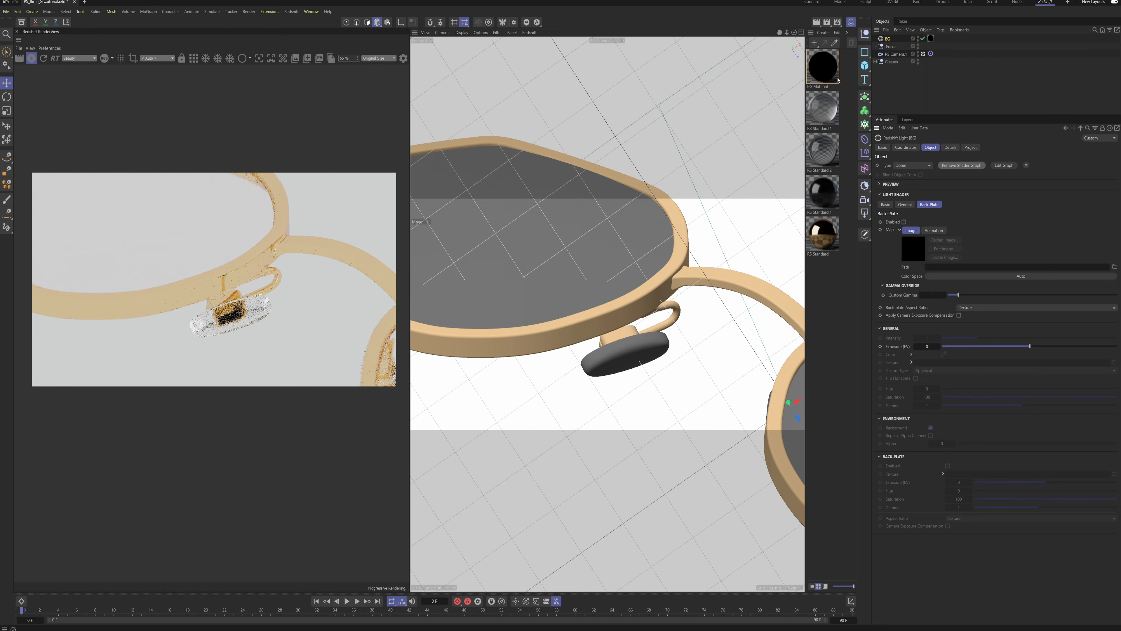
Step: Open the BG light's shader graph and add a C4D Shader node
double_click(823, 67)
left_click_drag(265, 4, 629, 91)
type("c4d")
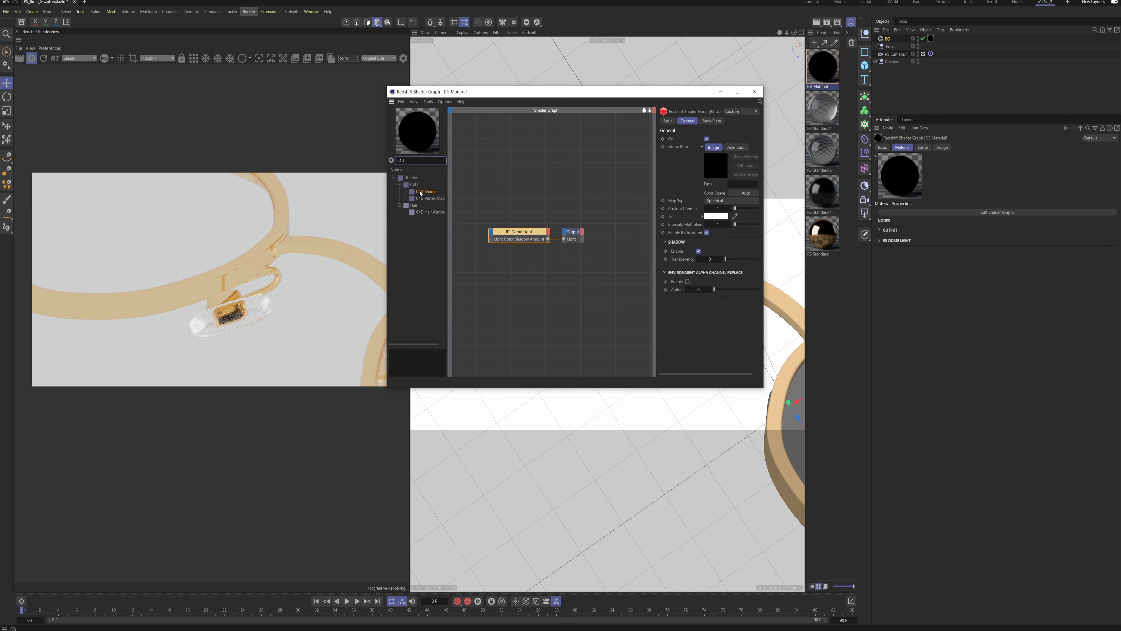
left_click_drag(426, 191, 461, 266)
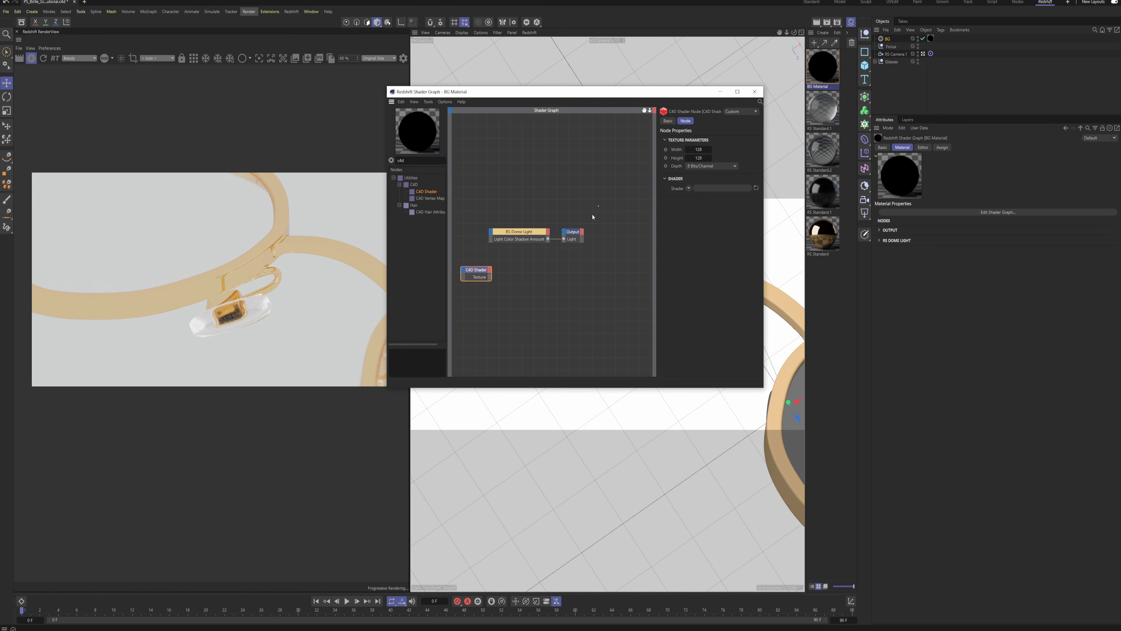
Step: Connect the C4D Shader's texture output to the RS Dome Light's dome map and arrange the nodes in a row
left_click_drag(593, 216, 514, 254)
left_click_drag(519, 232, 564, 241)
left_click(530, 270)
left_click_drag(490, 277, 539, 243)
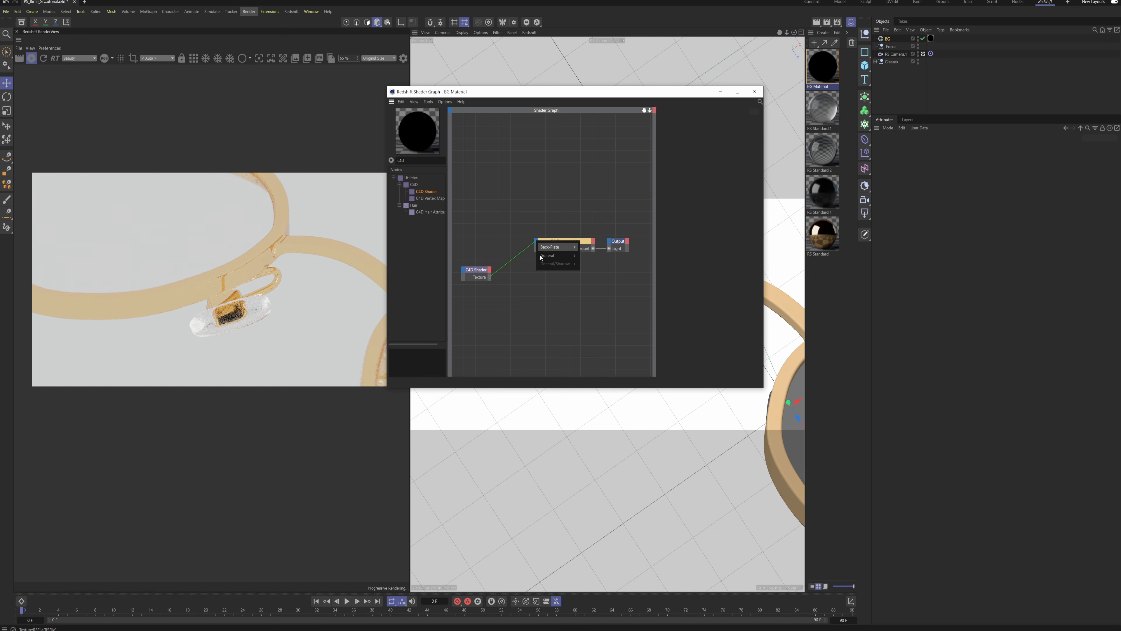
left_click(573, 258)
left_click_drag(485, 269, 492, 243)
left_click_drag(569, 241, 556, 245)
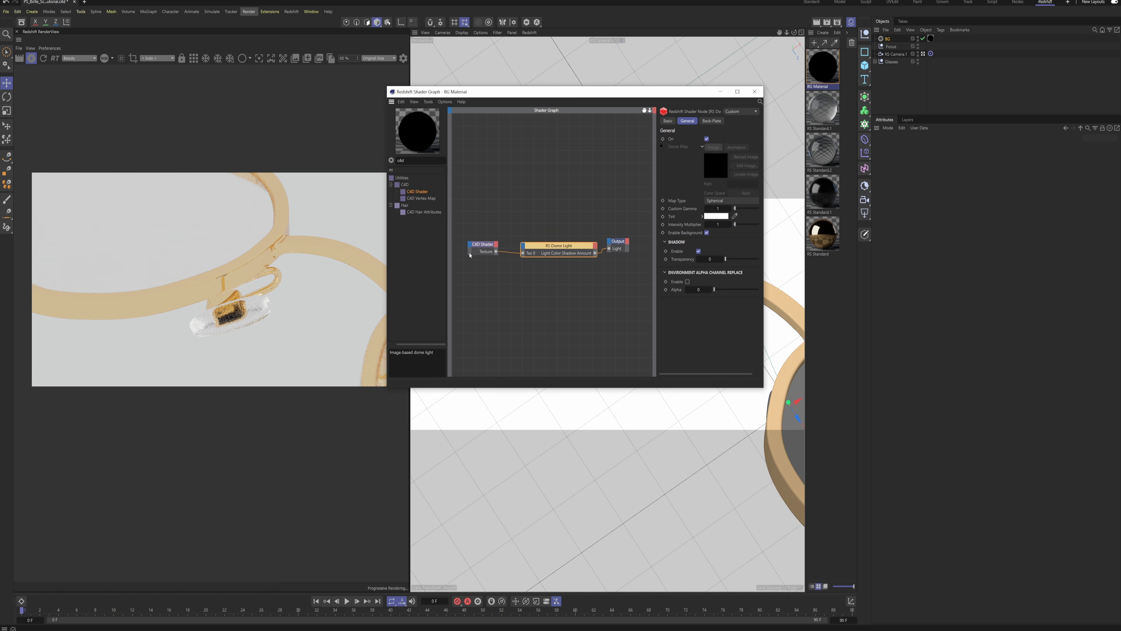
Step: Set the C4D Shader node's texture width and height to 4000 and its depth to 16 Bits/Channel
left_click(482, 244)
left_click(705, 150)
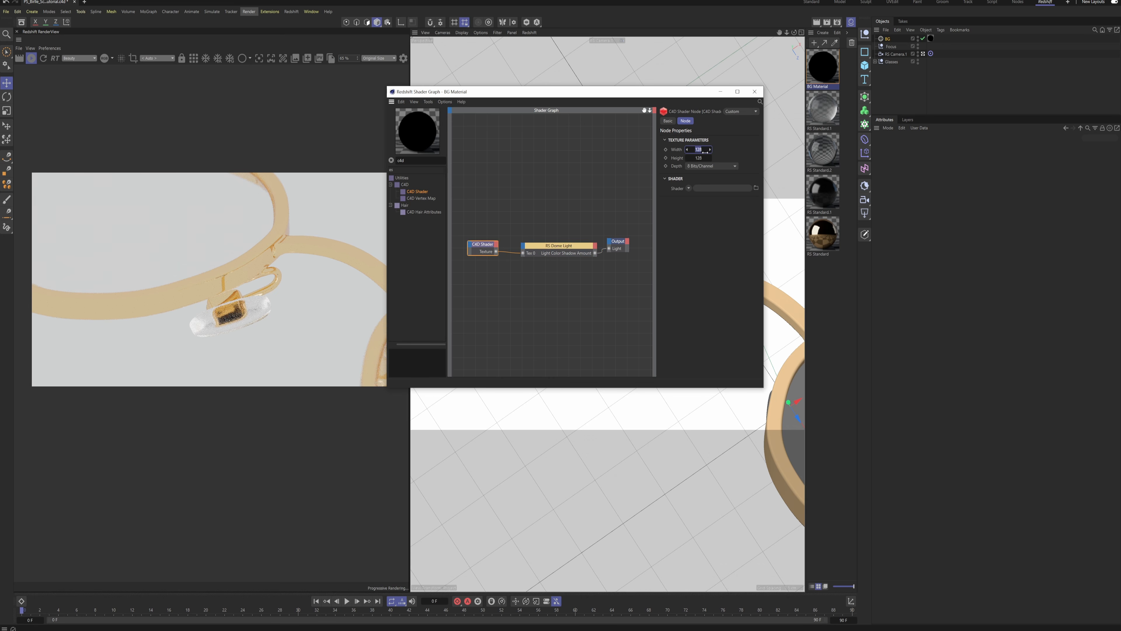
type("4000")
key("Tab")
type("400")
left_click(712, 166)
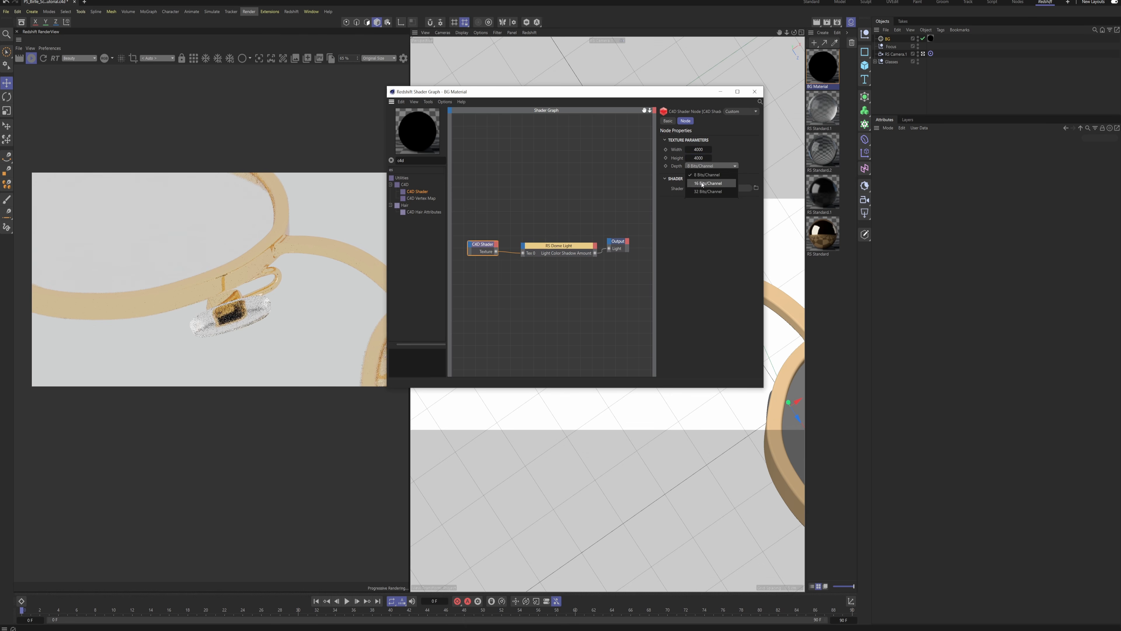
left_click(701, 187)
Step: Load a Gradient into the C4D Shader node and set the gradient type to 2D - Circular
left_click(688, 188)
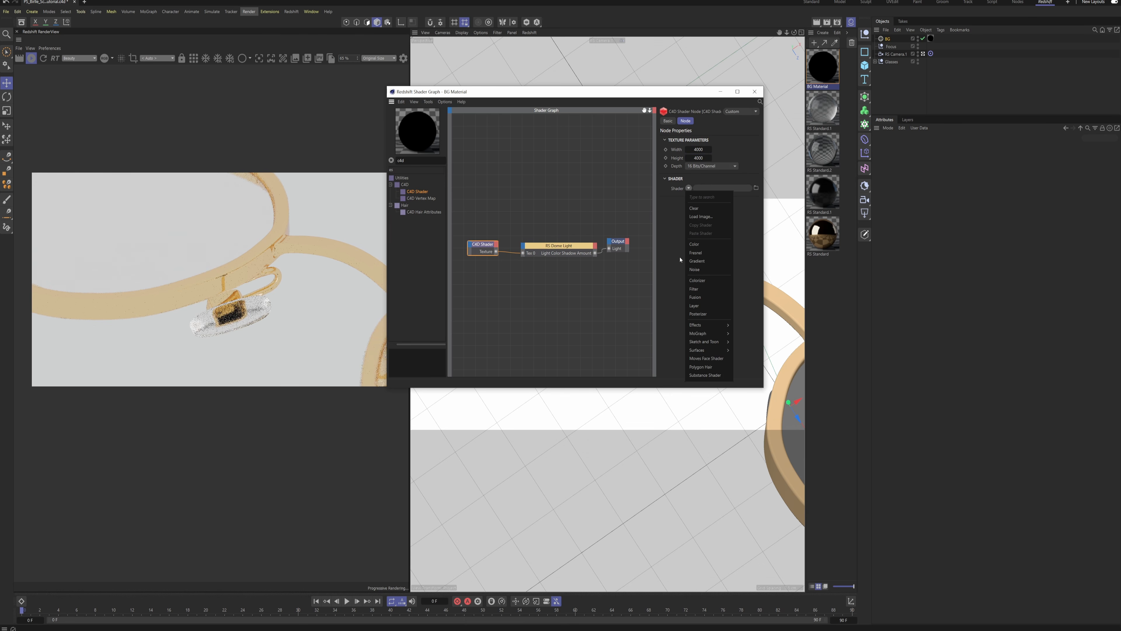
left_click(698, 269)
left_click(700, 206)
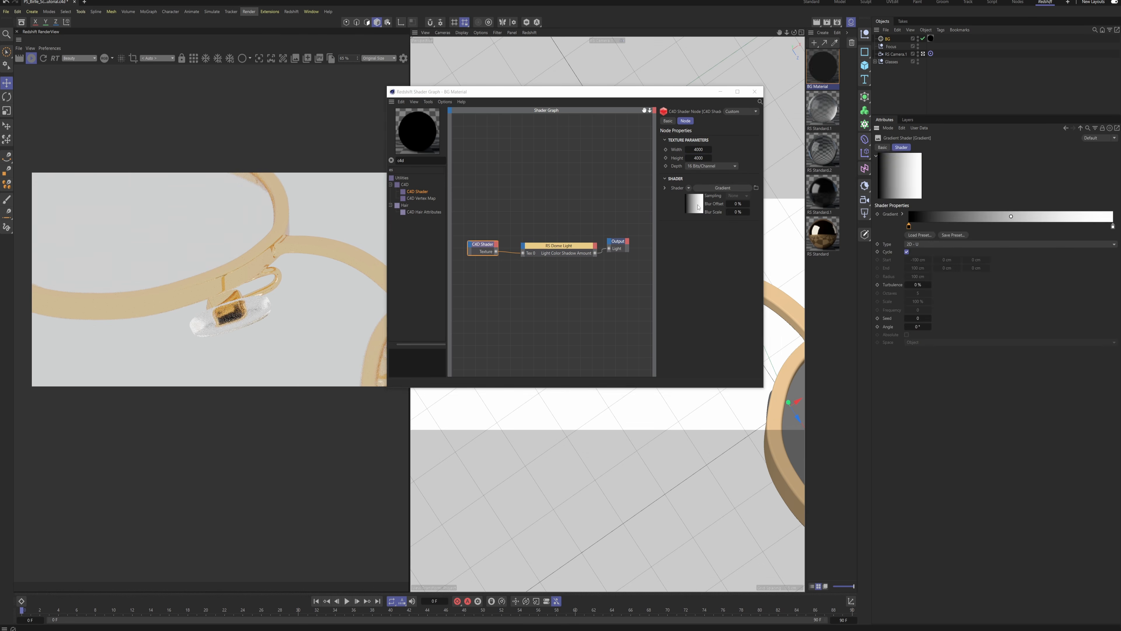
left_click(940, 244)
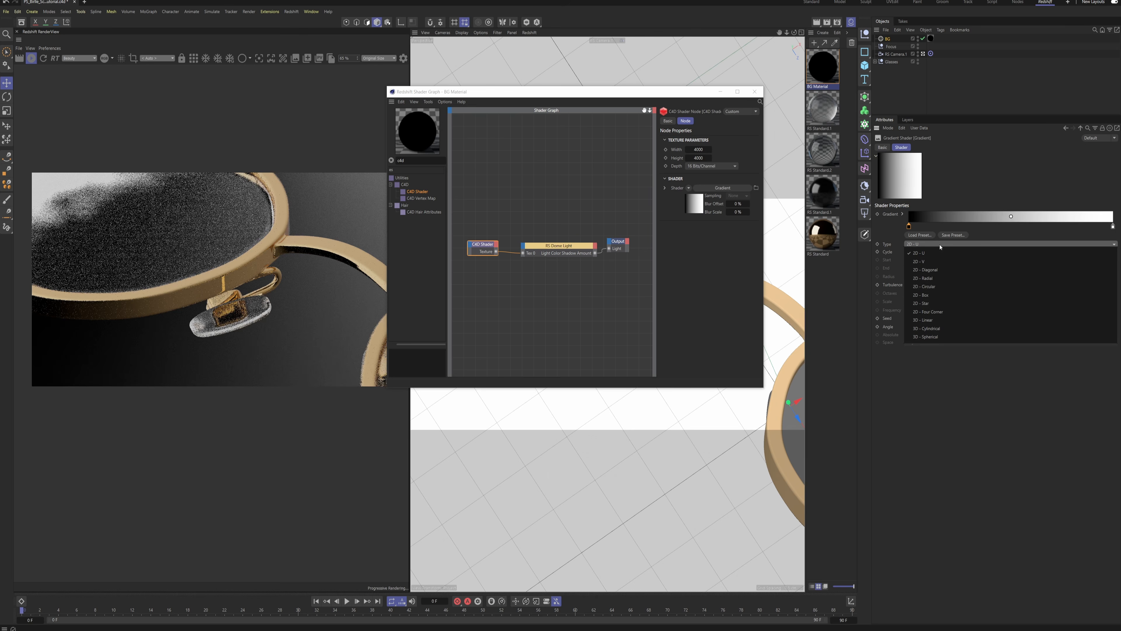
left_click(939, 285)
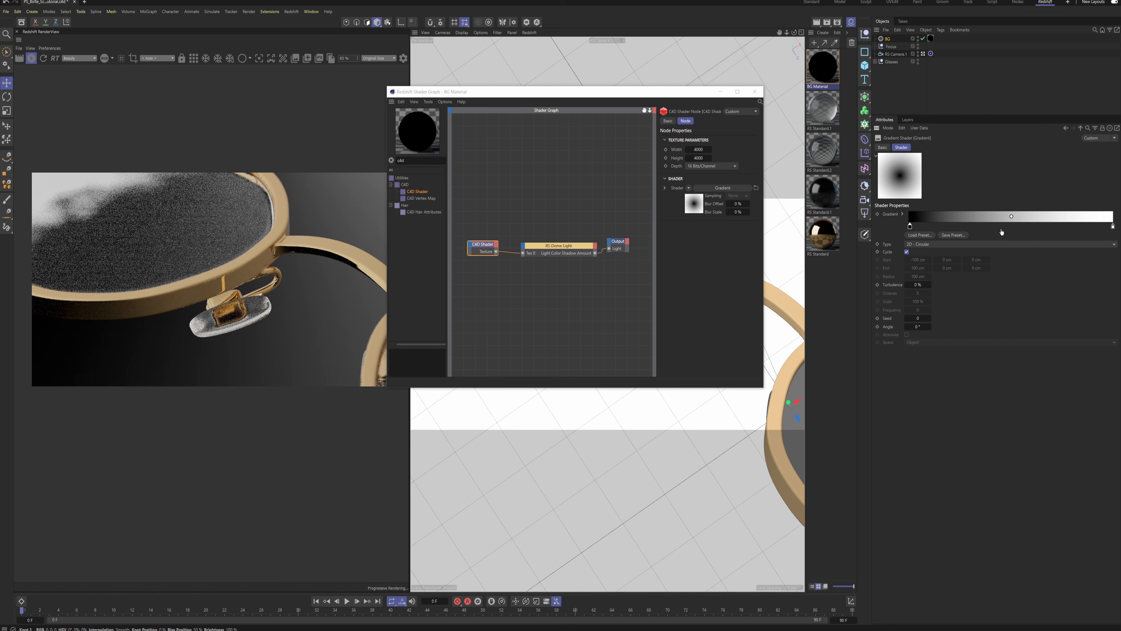
Step: Reposition the gradient knots to form a white circle on black with a tight falloff, and close the shader graph
left_click(1001, 231)
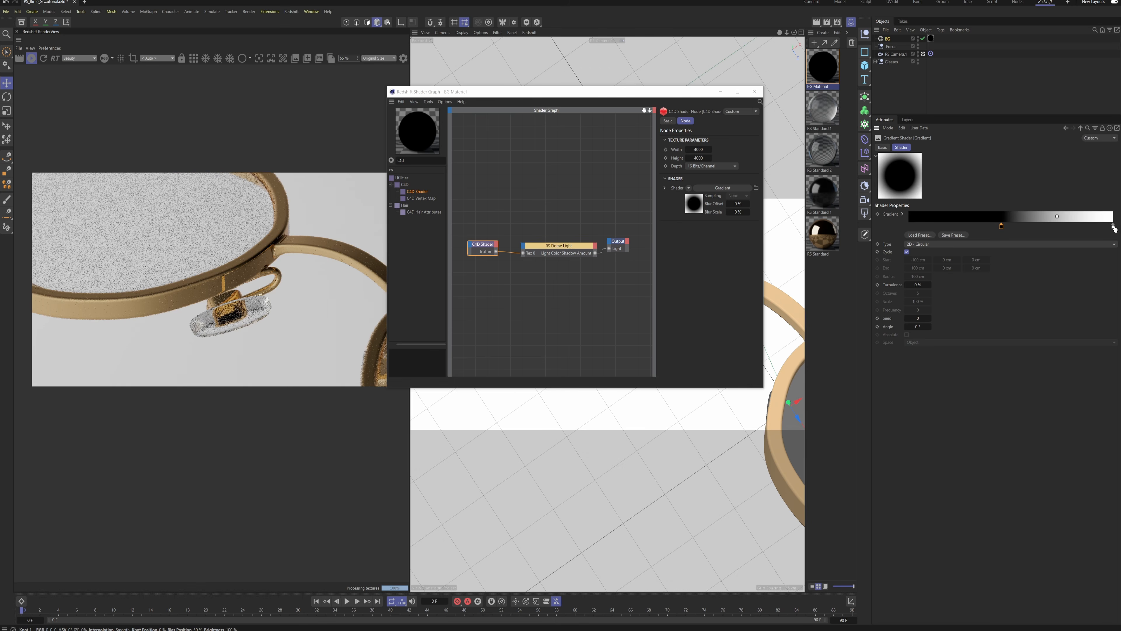
left_click_drag(1114, 228, 952, 227)
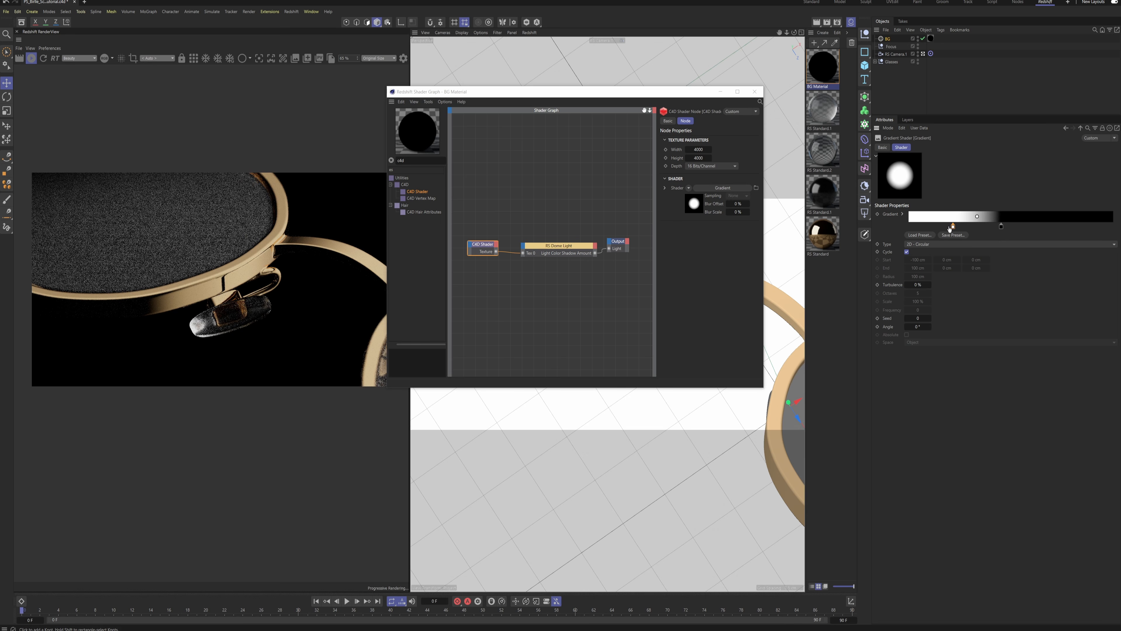
left_click_drag(952, 225, 943, 227)
left_click(1007, 225)
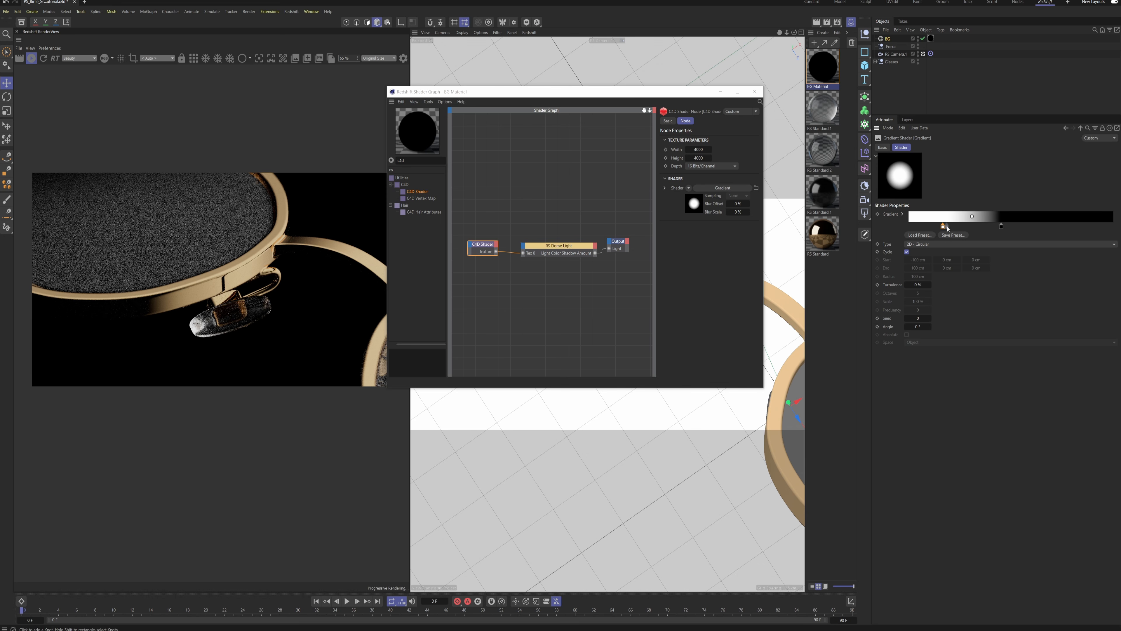
left_click_drag(957, 228, 987, 229)
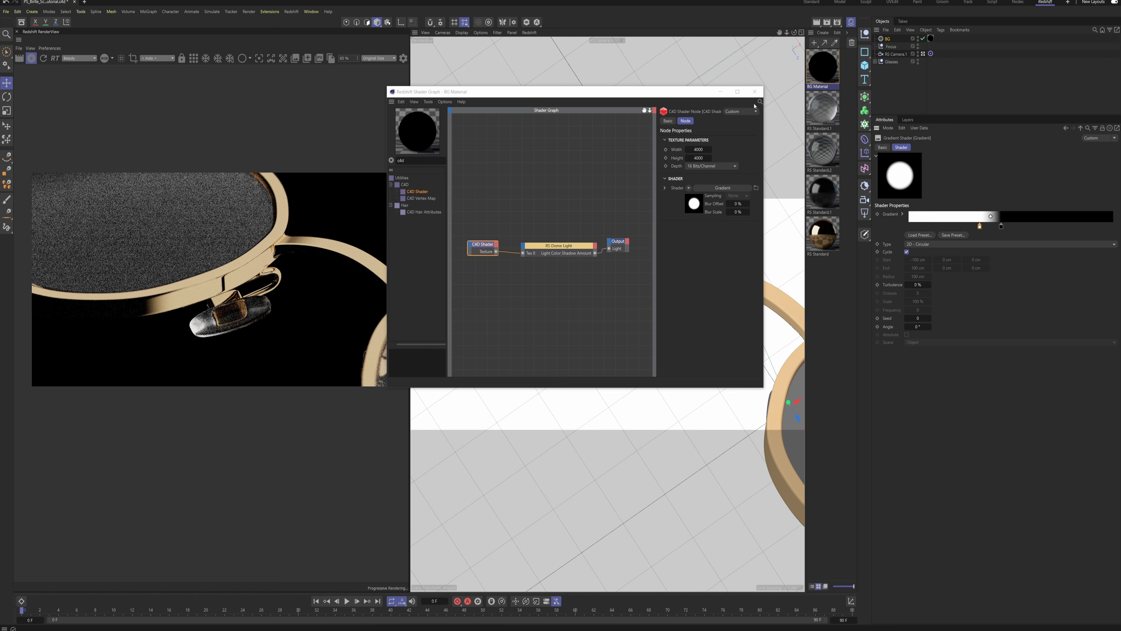
left_click(754, 91)
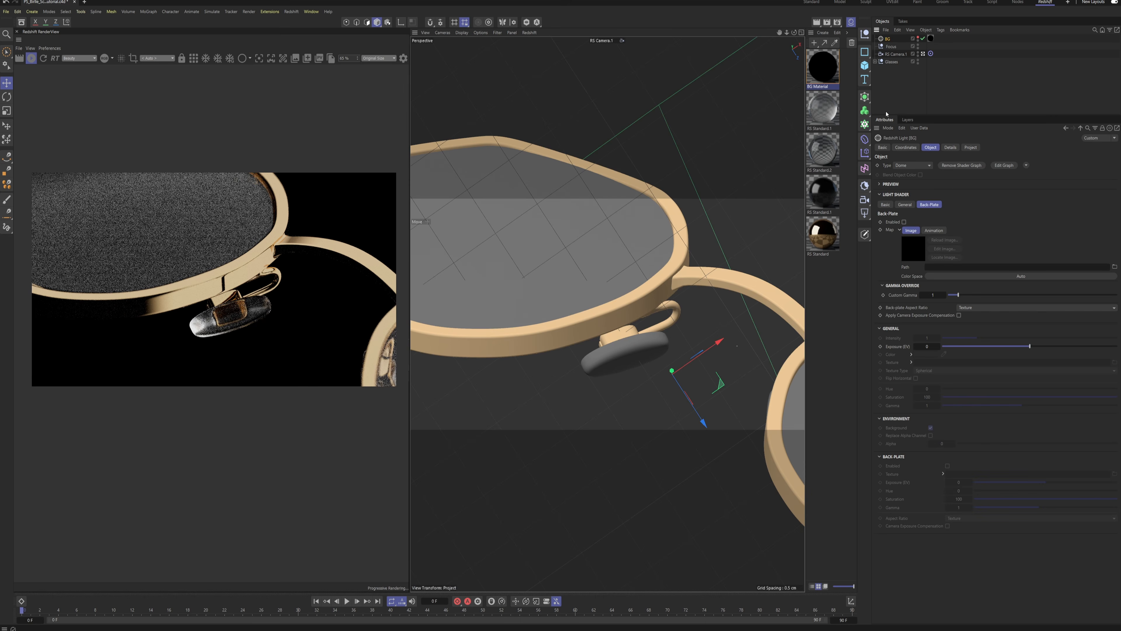
Step: Rotate the BG dome so its white circle fills the background, and sharpen the circle's edge by moving the white knot towards the black one
key("r")
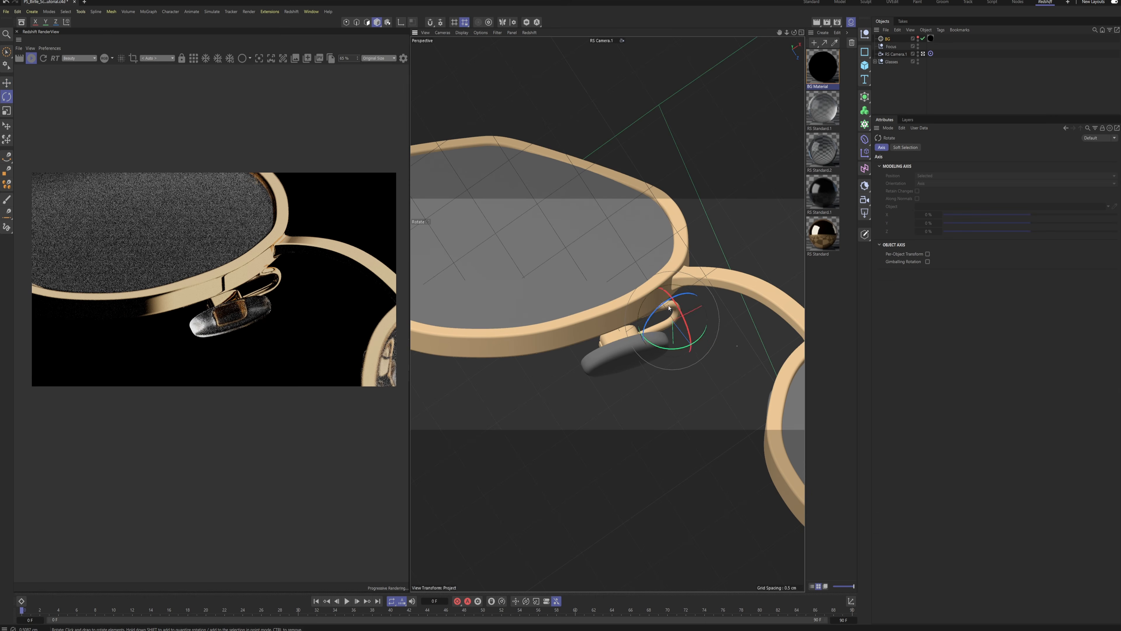
left_click_drag(669, 308, 674, 334)
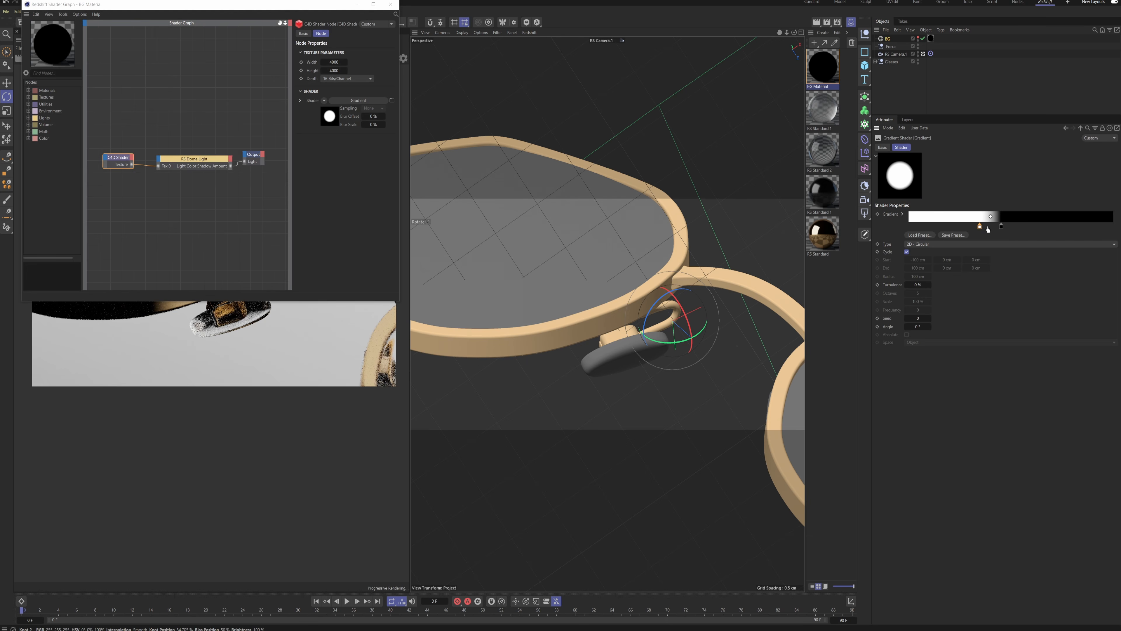
left_click(988, 227)
left_click_drag(986, 226, 991, 226)
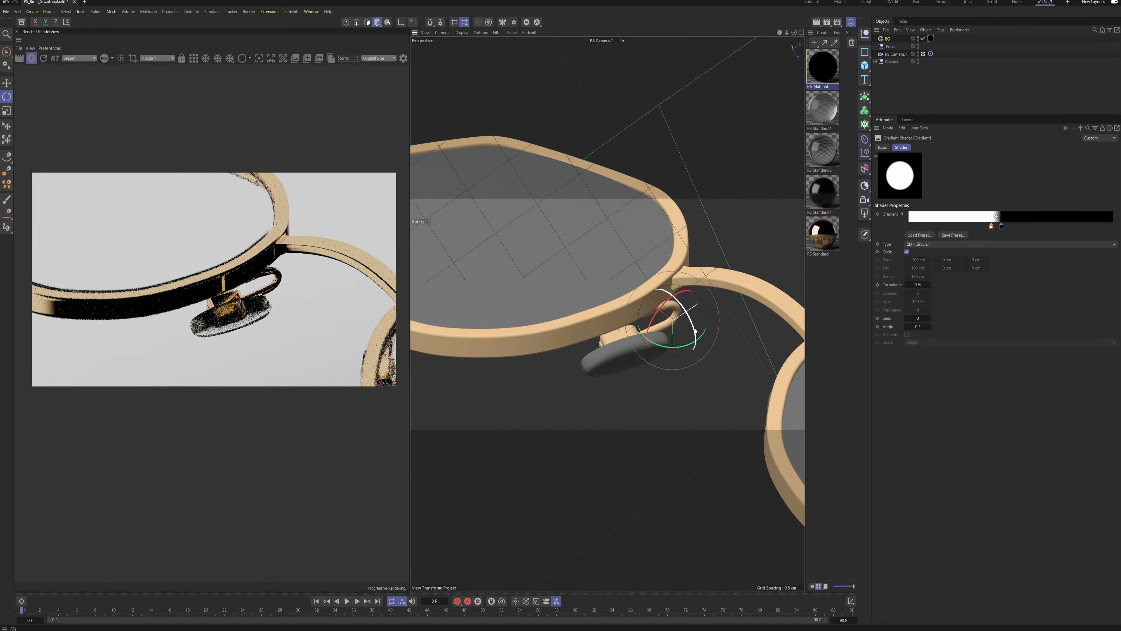
left_click_drag(695, 325, 696, 334)
left_click(992, 230)
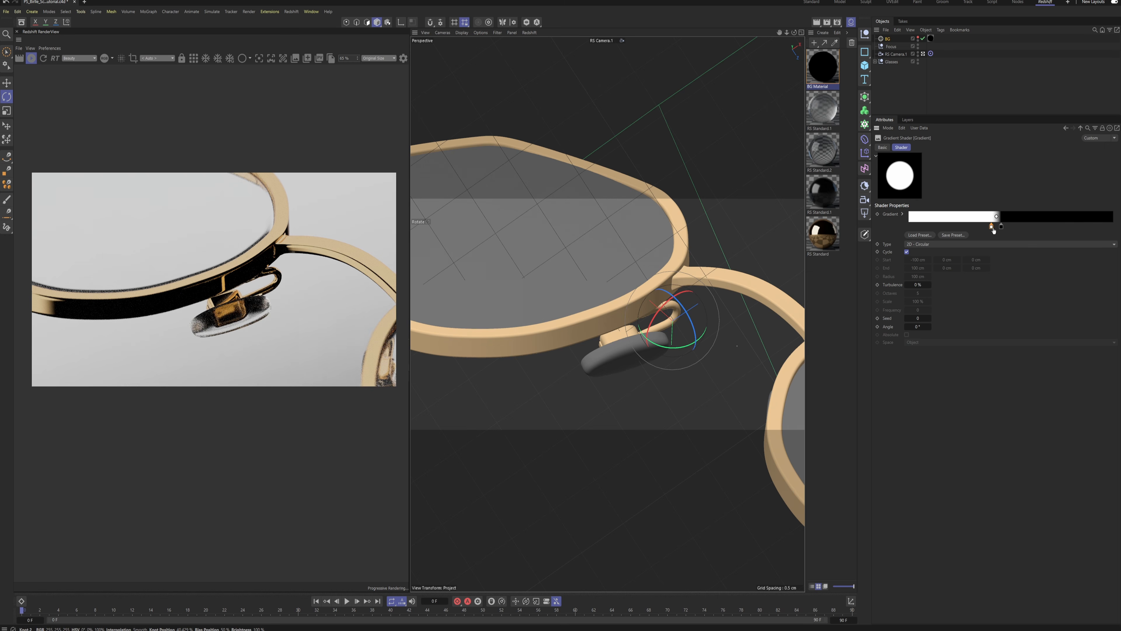
left_click_drag(993, 229, 994, 229)
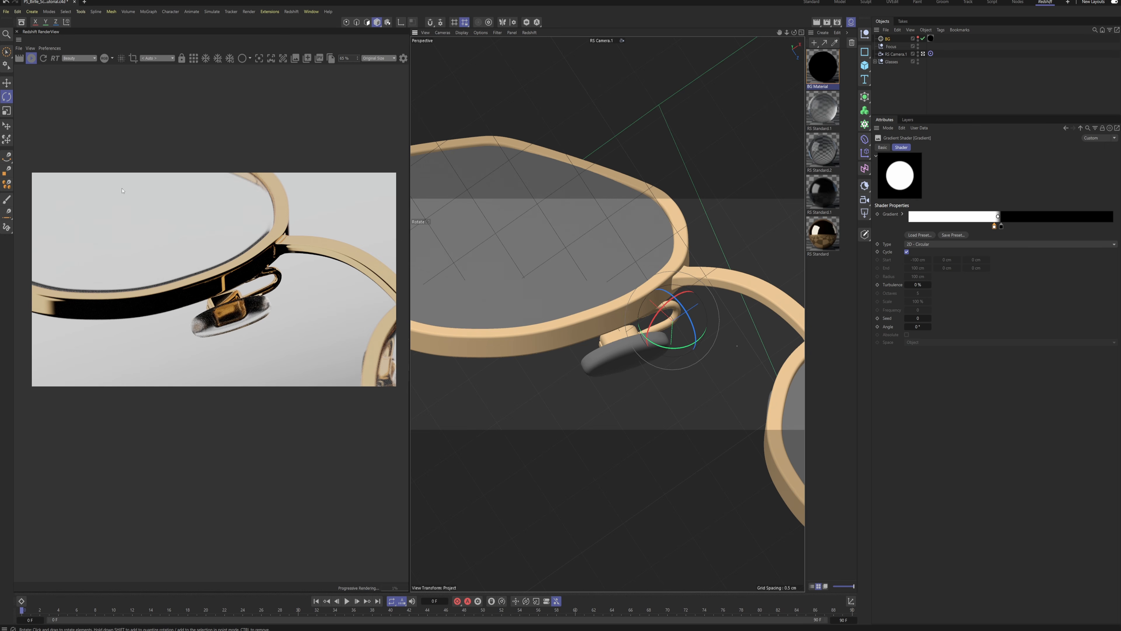
Step: Duplicate the BG dome light and rename the copy HDRI
left_click(887, 38)
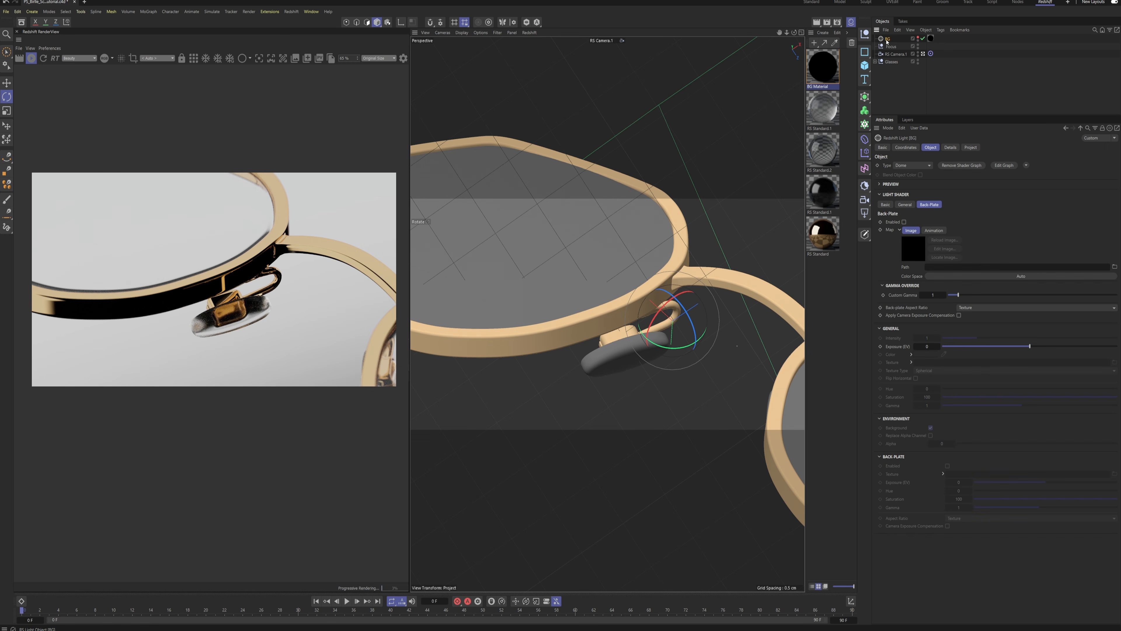
left_click_drag(887, 39, 889, 47, "ctrl")
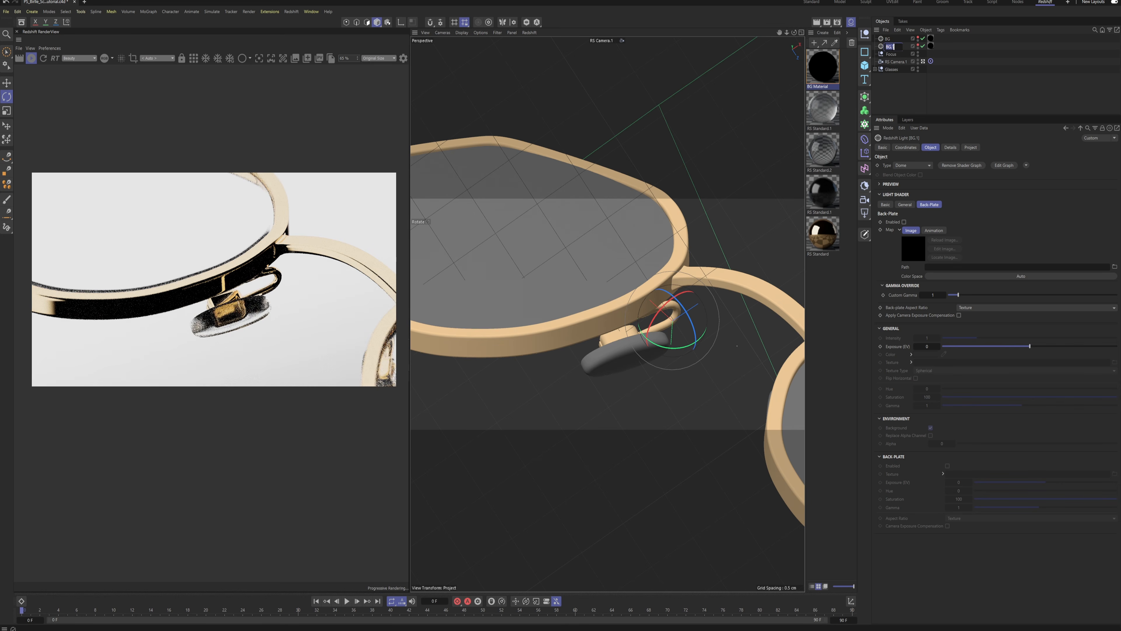
double_click(889, 46)
type("HDR")
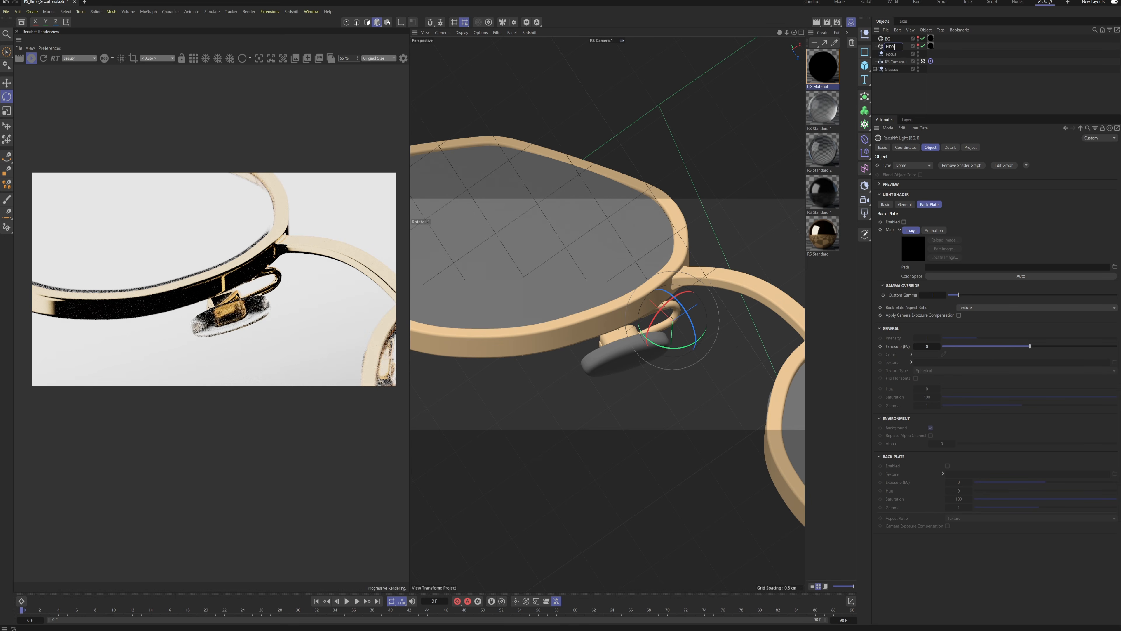
type("I")
key("Return")
Step: Duplicate the BG Material, rename the copy Hdri, and assign it to the HDRI light's material tag
left_click(930, 46)
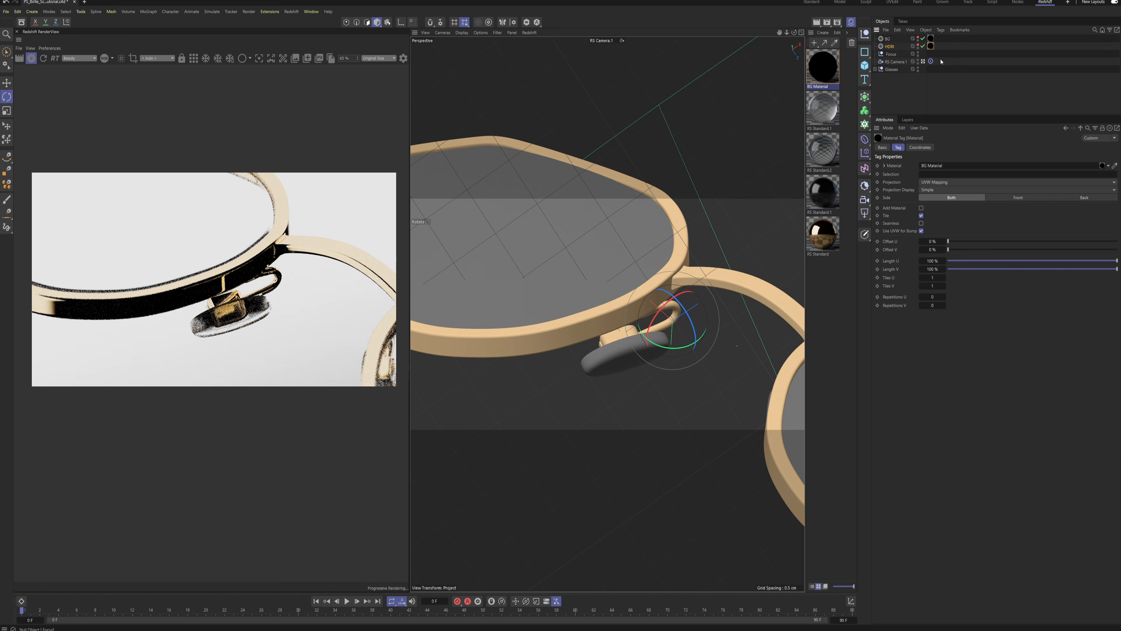
left_click_drag(832, 79, 829, 135, "ctrl")
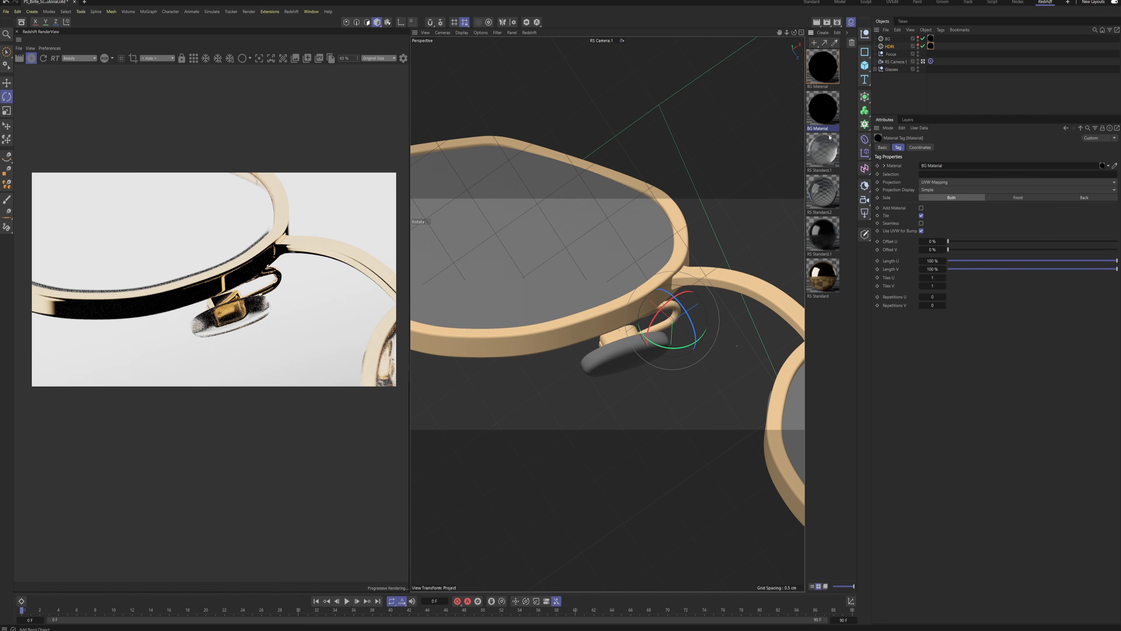
double_click(822, 110)
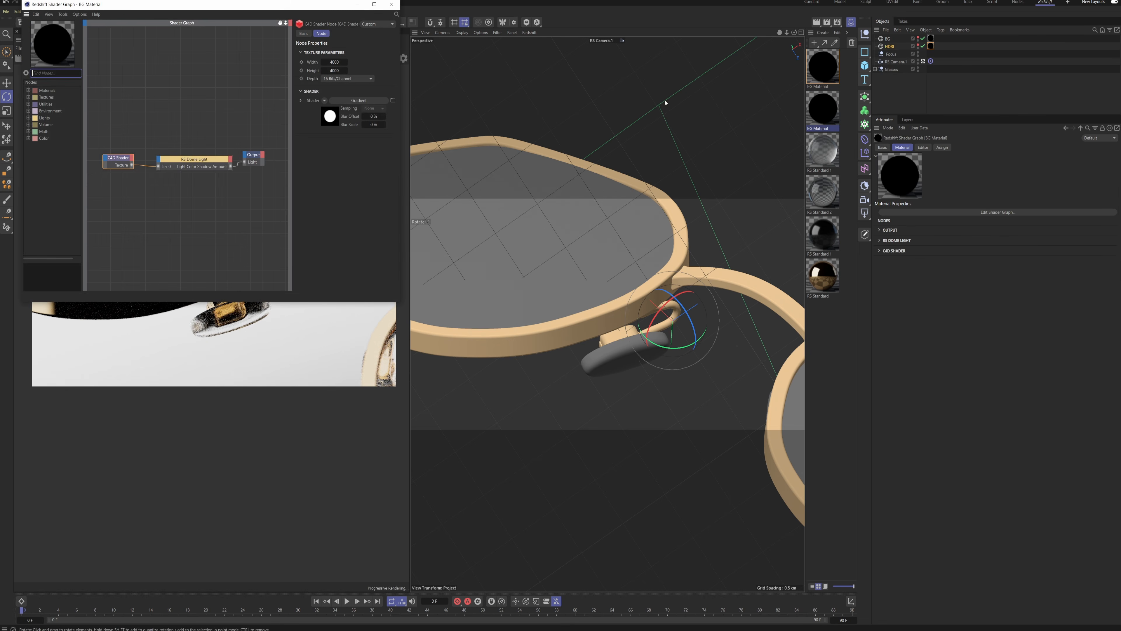
left_click(391, 4)
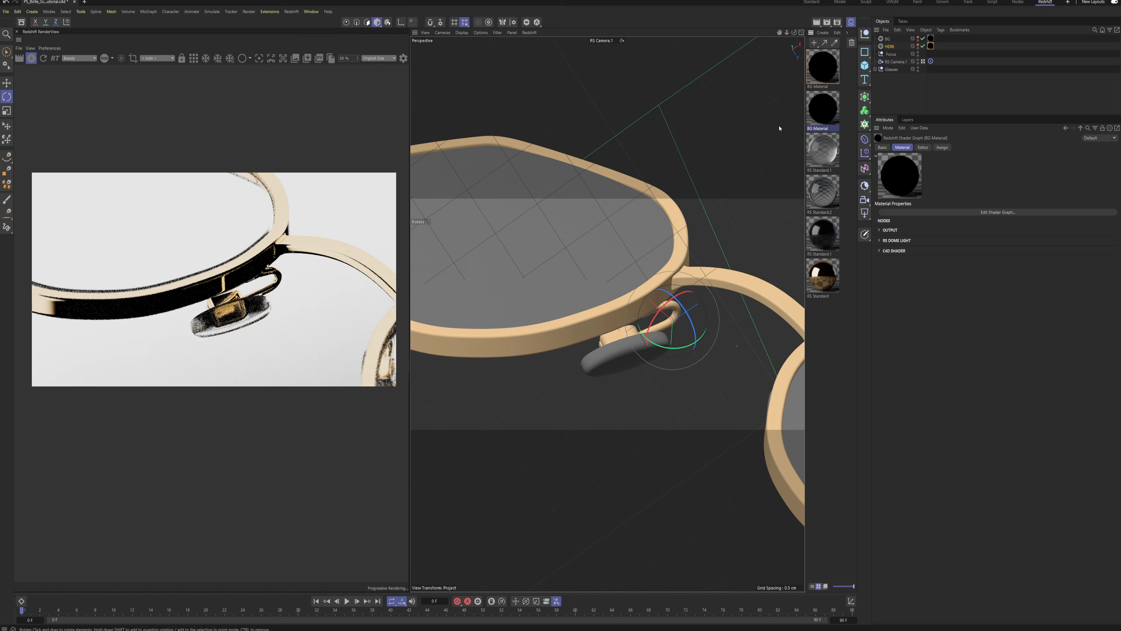
double_click(817, 128)
type("Hdr")
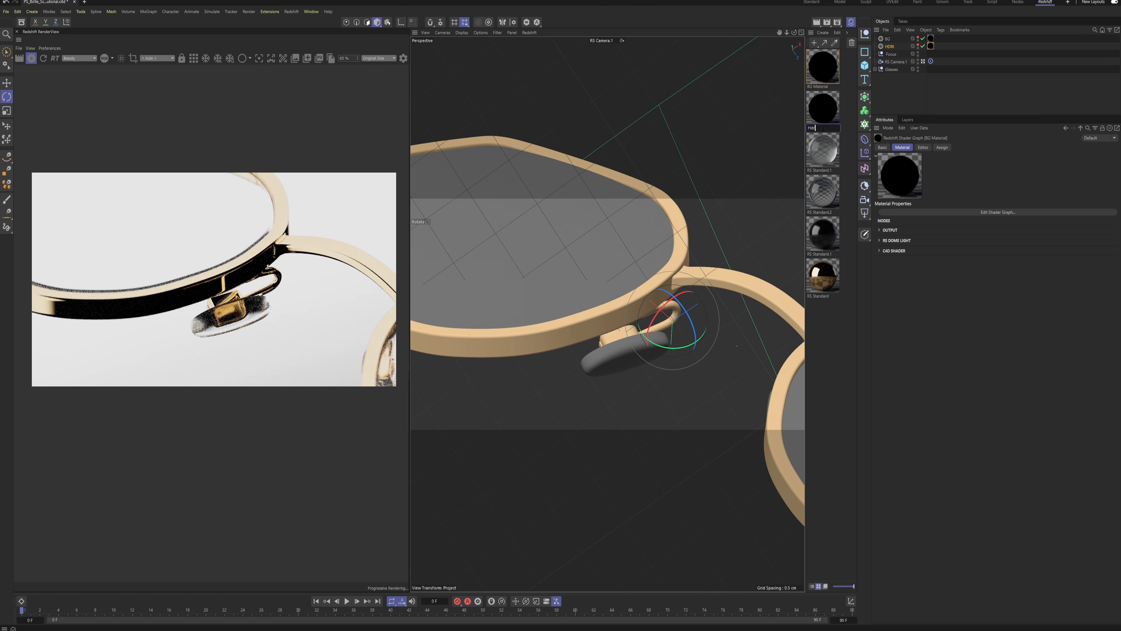
type("i")
key("Return")
left_click_drag(926, 48, 930, 48)
Step: Disable the HDRI dome light so that only the BG light affects the render
left_click(895, 46)
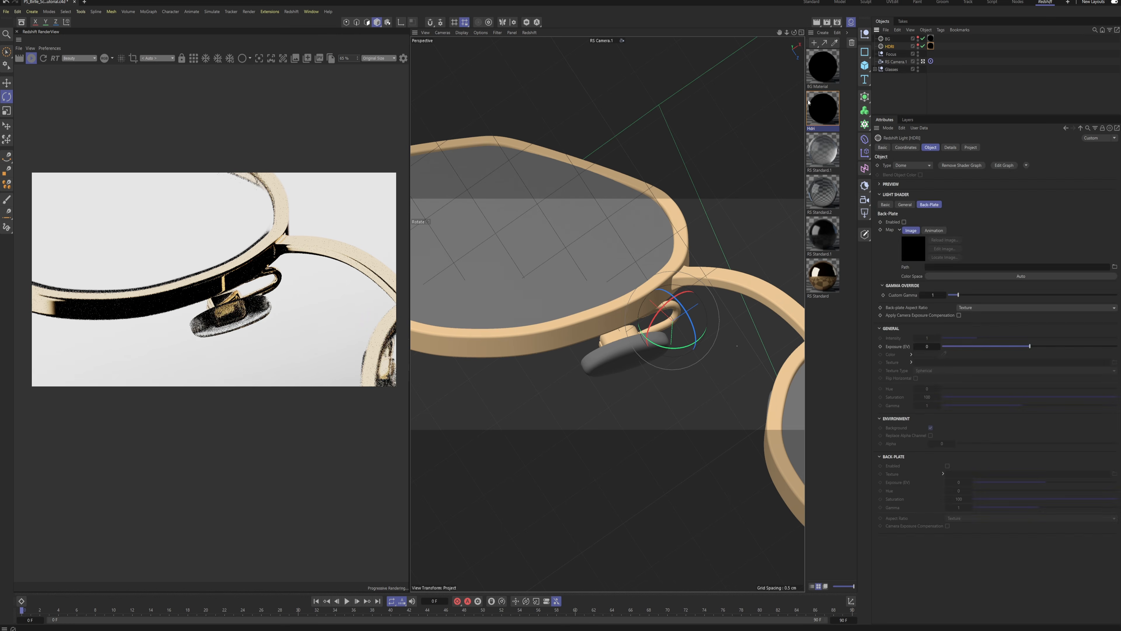
left_click(798, 105)
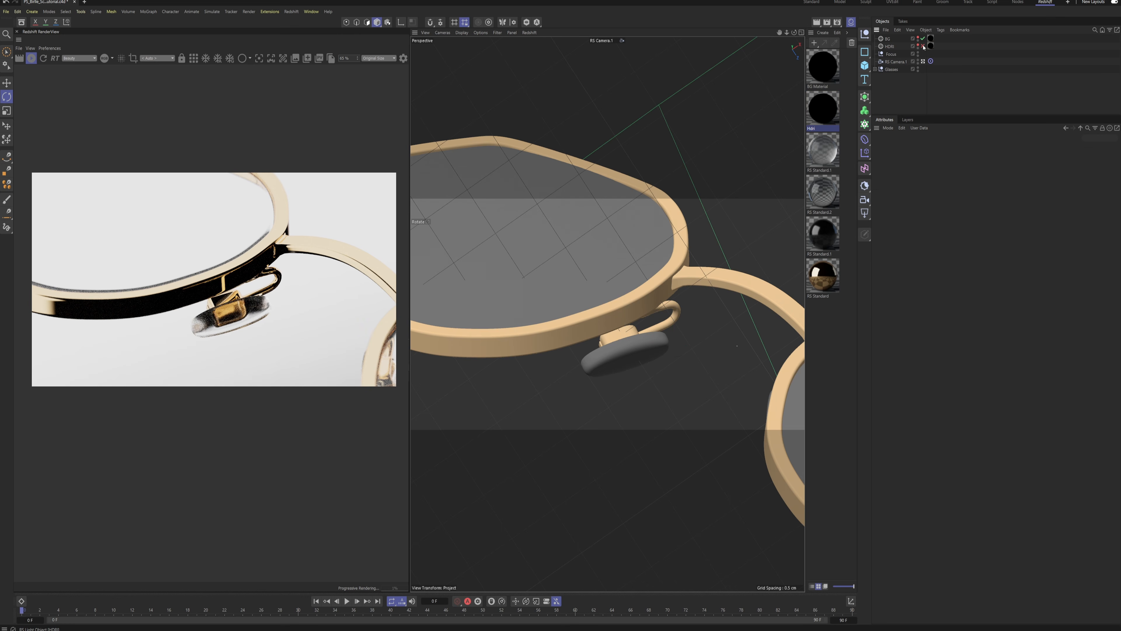
left_click(923, 46)
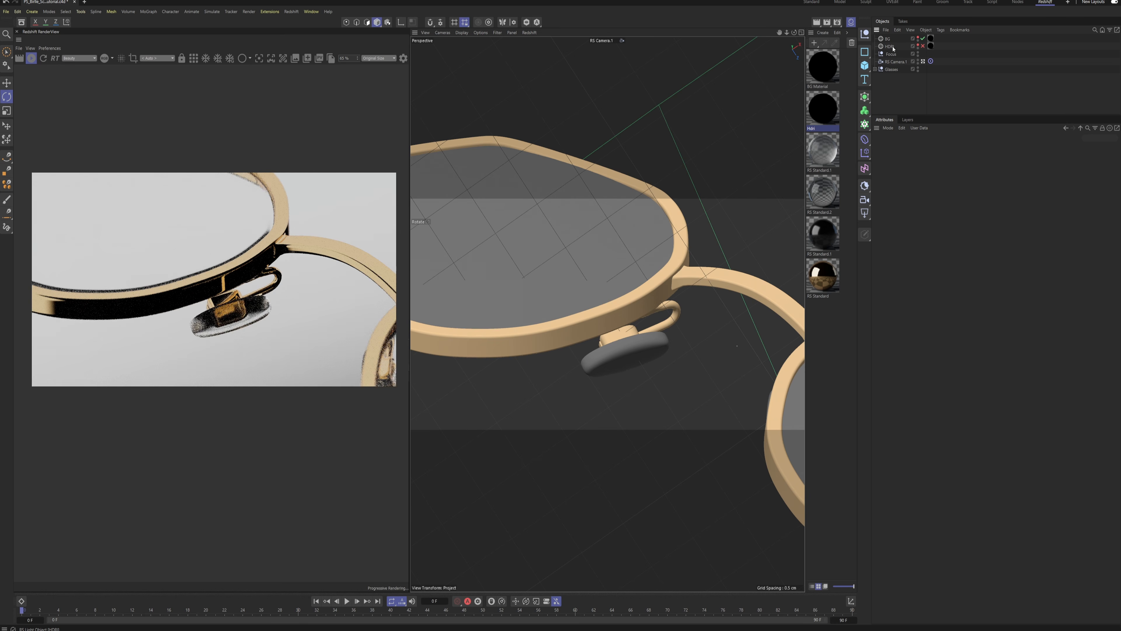
Step: Set the BG light's diffuse, reflection, scattering, global illumination and volume contributions to 0, testing a lower transmission before restoring it to 1
left_click(890, 40)
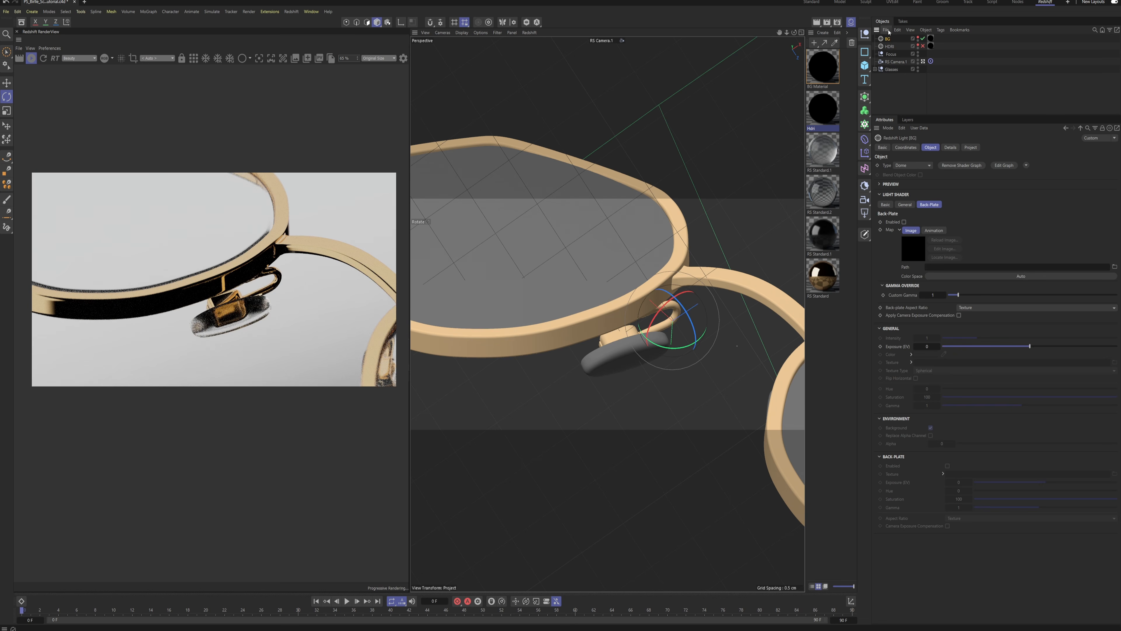
left_click(950, 147)
left_click_drag(984, 248, 871, 259)
left_click_drag(998, 272, 927, 298)
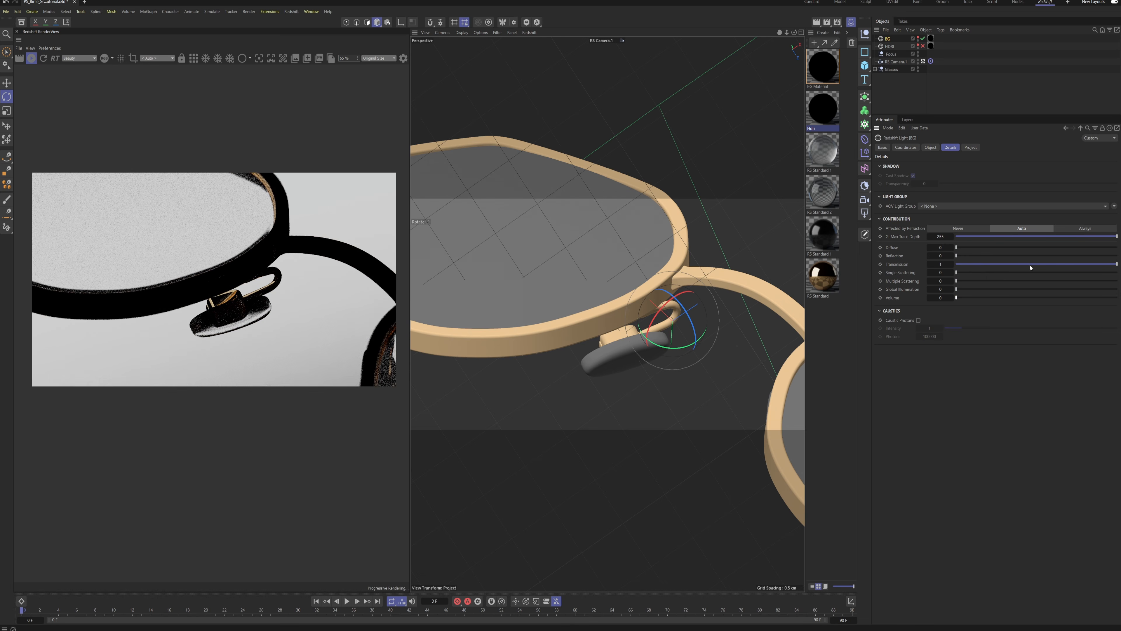
left_click_drag(1030, 267, 974, 264)
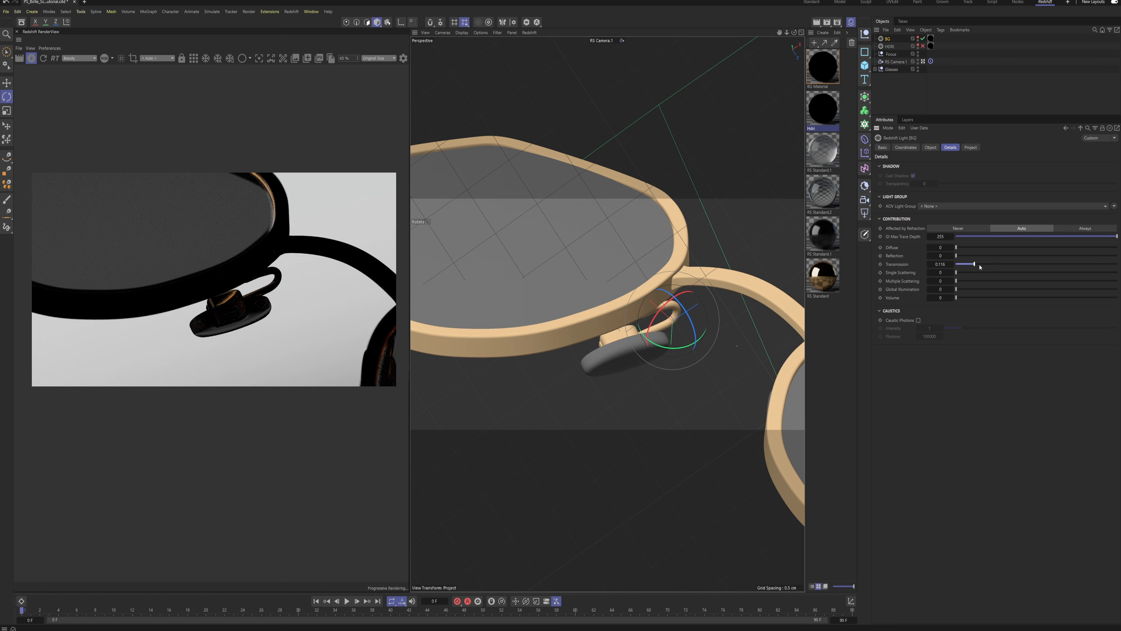
left_click_drag(980, 265, 1120, 265)
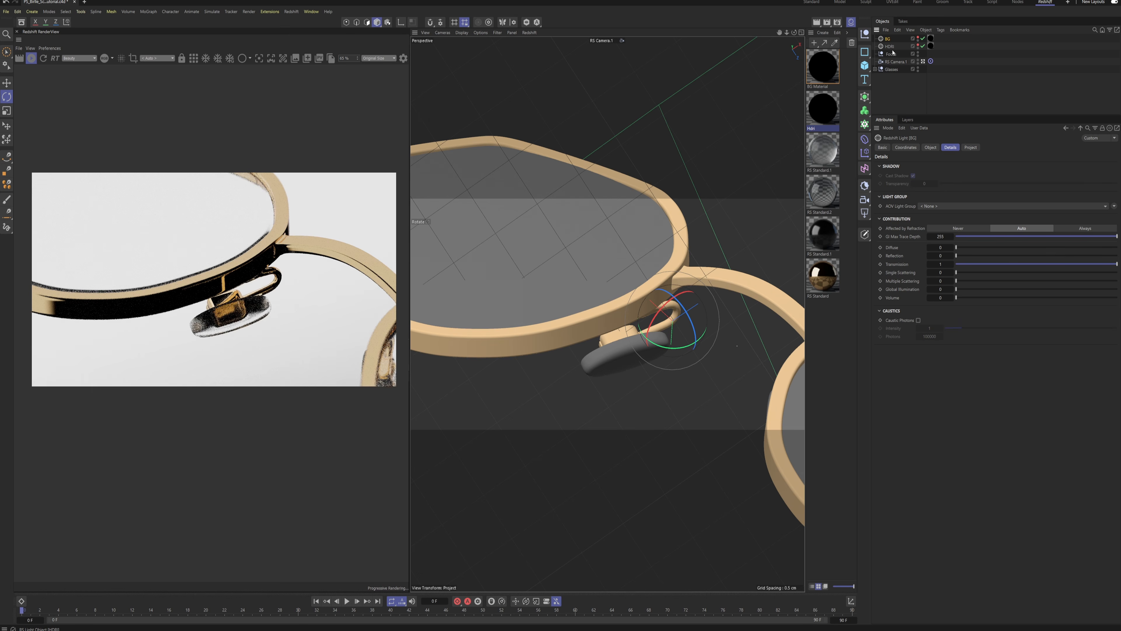
Step: Soften the HDRI light's circular gradient by moving its white knot away from the black one, and reselect the HDRI light
left_click(890, 46)
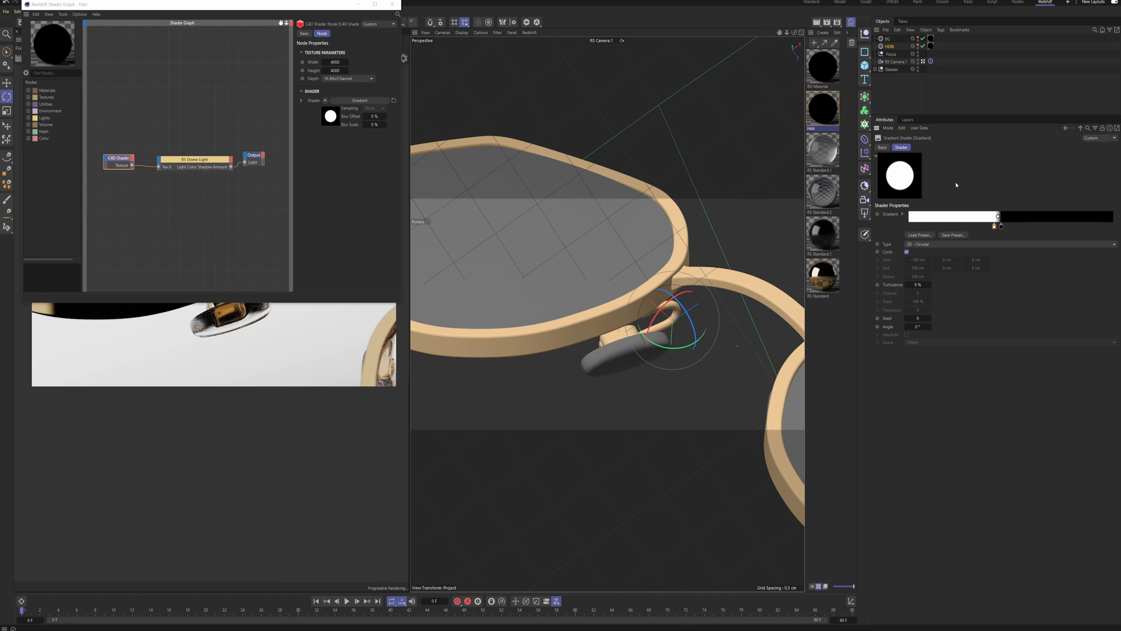
left_click_drag(994, 227, 964, 228)
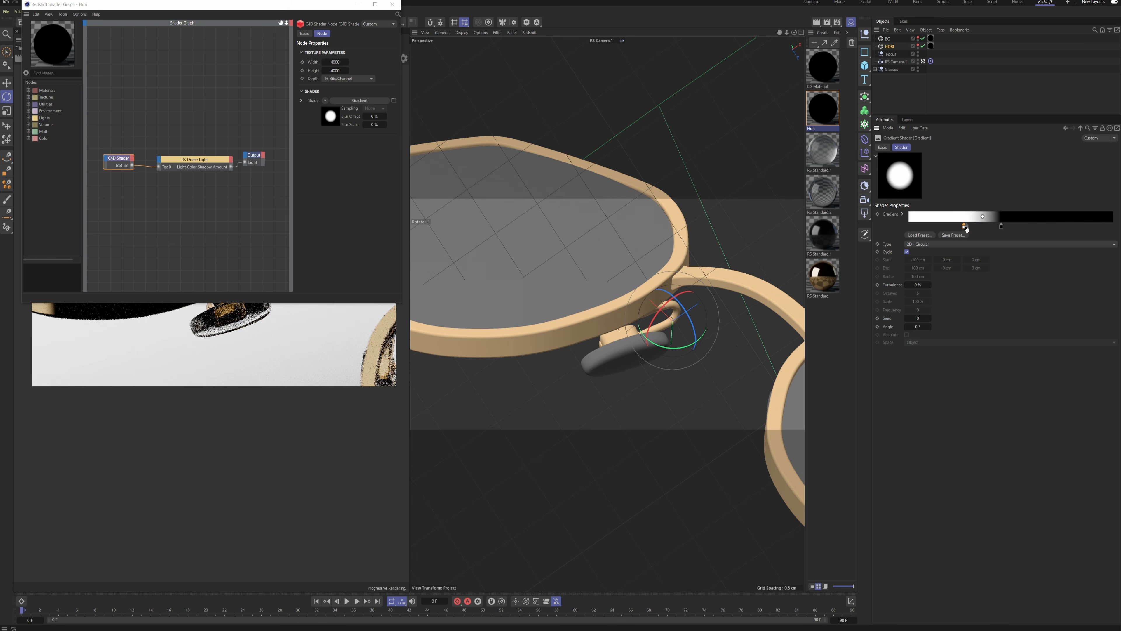
left_click_drag(953, 229, 956, 228)
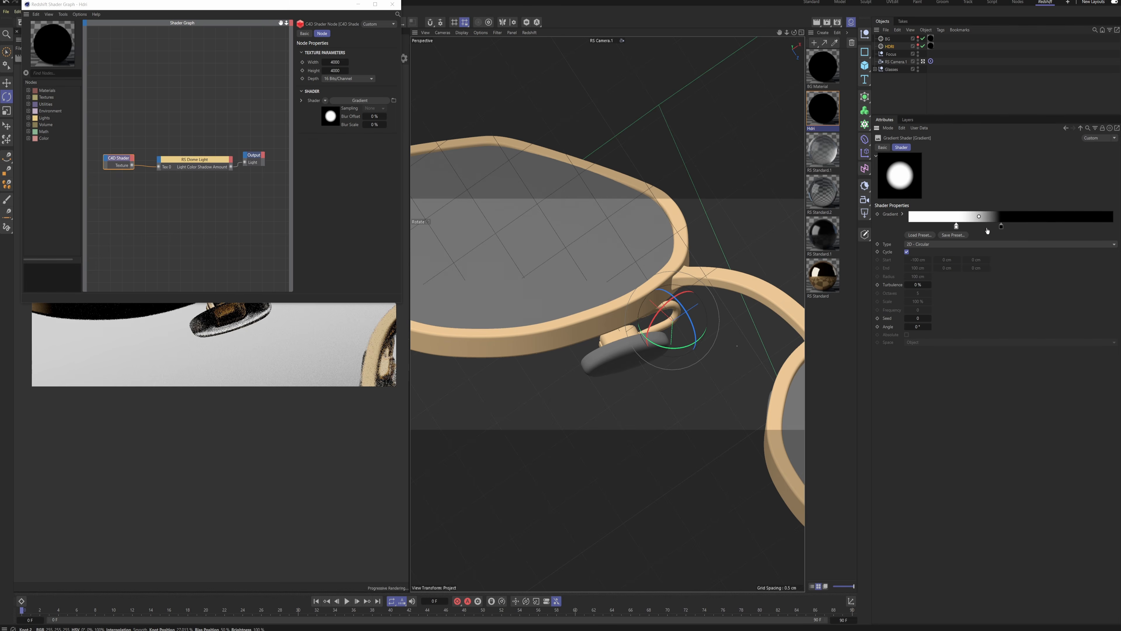
left_click(914, 89)
left_click(889, 47)
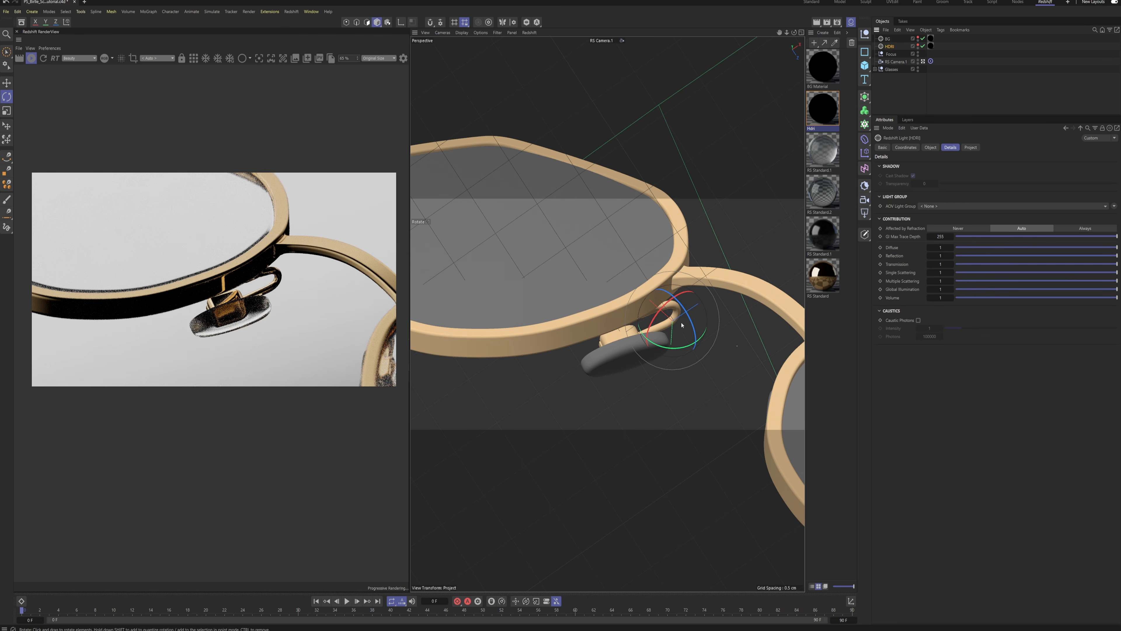
Step: Rotate the HDRI dome light to shift its reflections on the frame, and soften its circular gradient by moving the white knot further from the black one
left_click_drag(681, 324, 689, 376)
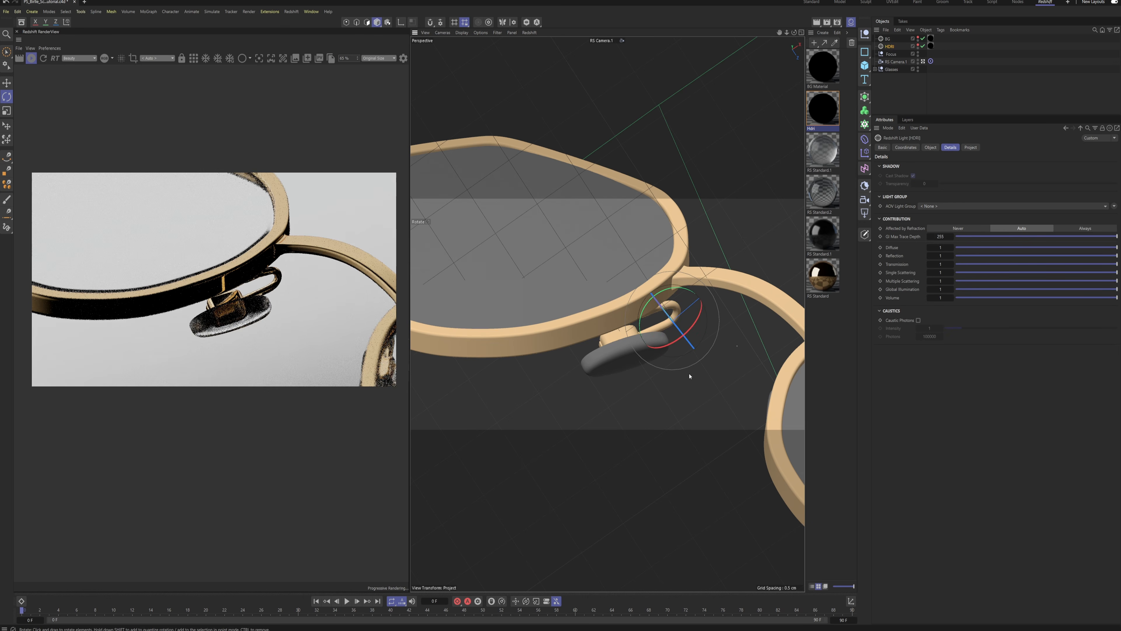
mouse_move(677, 331)
left_mouse_down()
mouse_move(646, 343)
mouse_move(704, 352)
mouse_move(674, 344)
left_mouse_up()
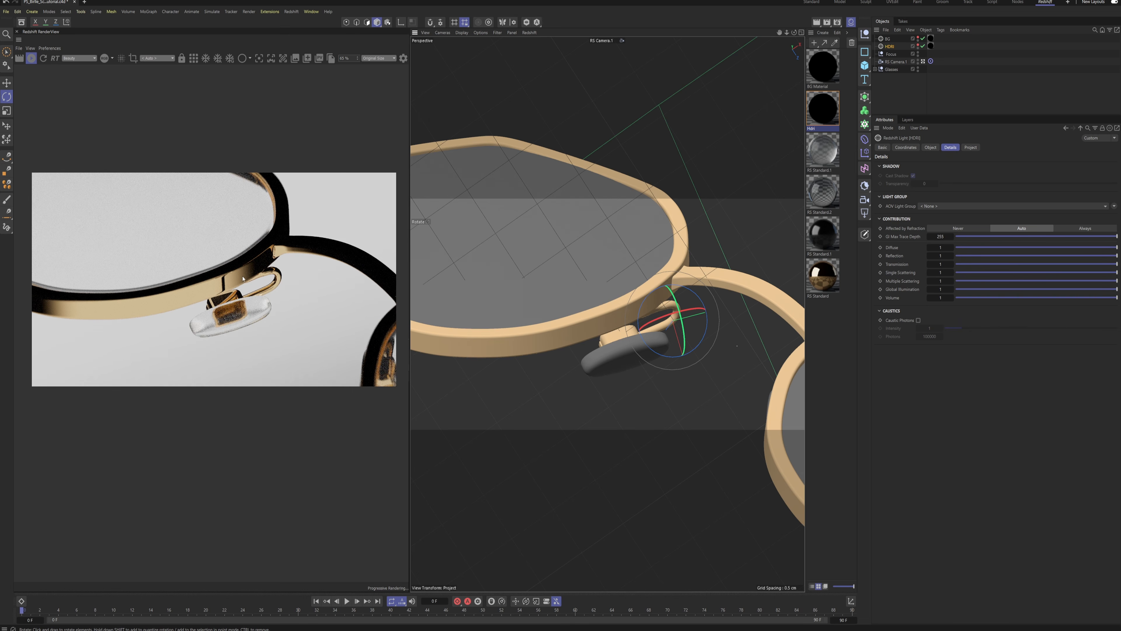
double_click(822, 108)
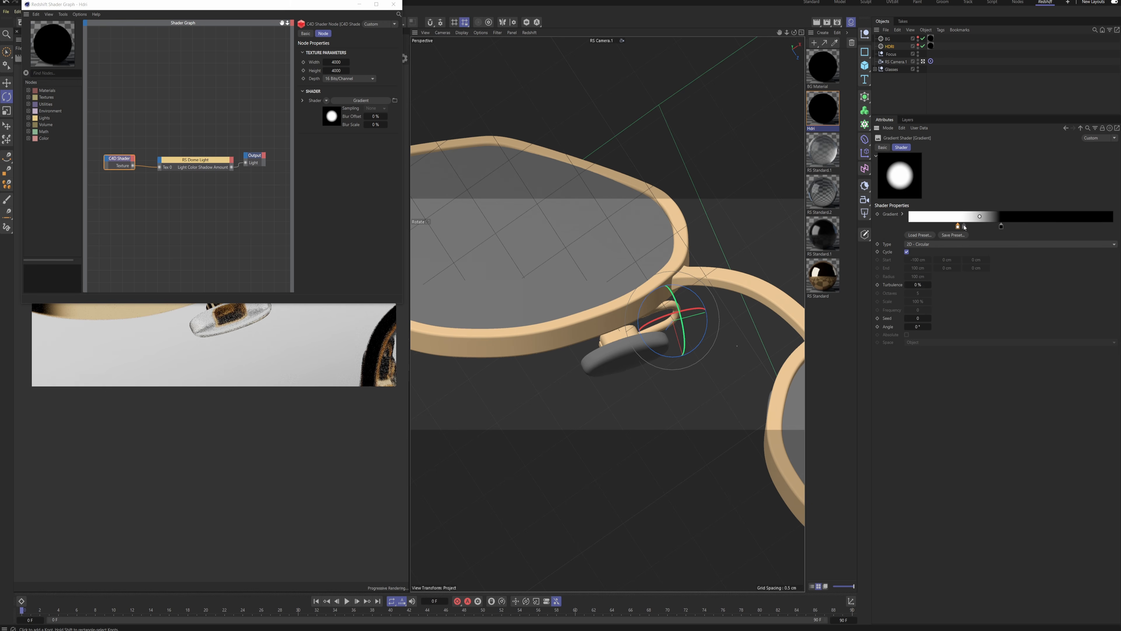
left_click_drag(957, 226, 940, 226)
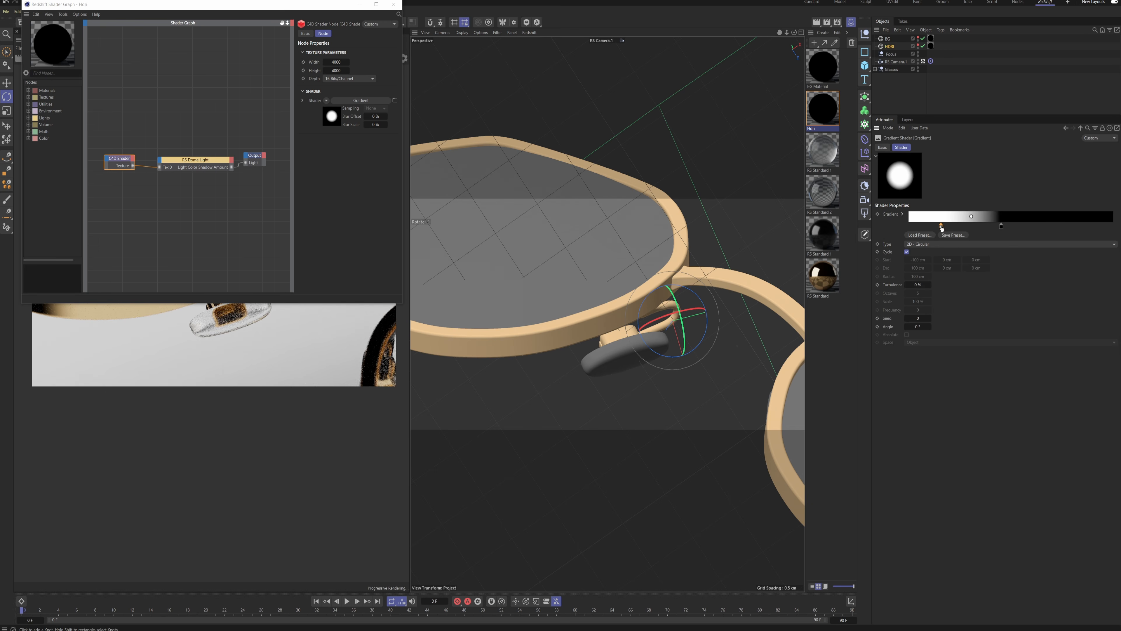
left_click(394, 5)
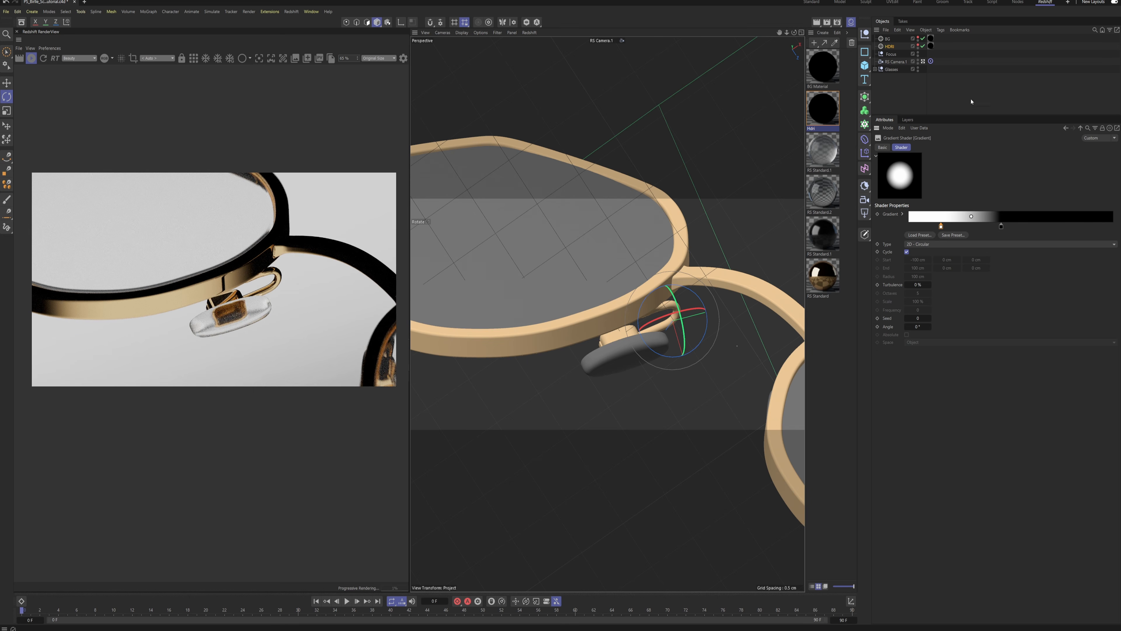
Step: Deselect the HDRI light and save the project
left_click(889, 46)
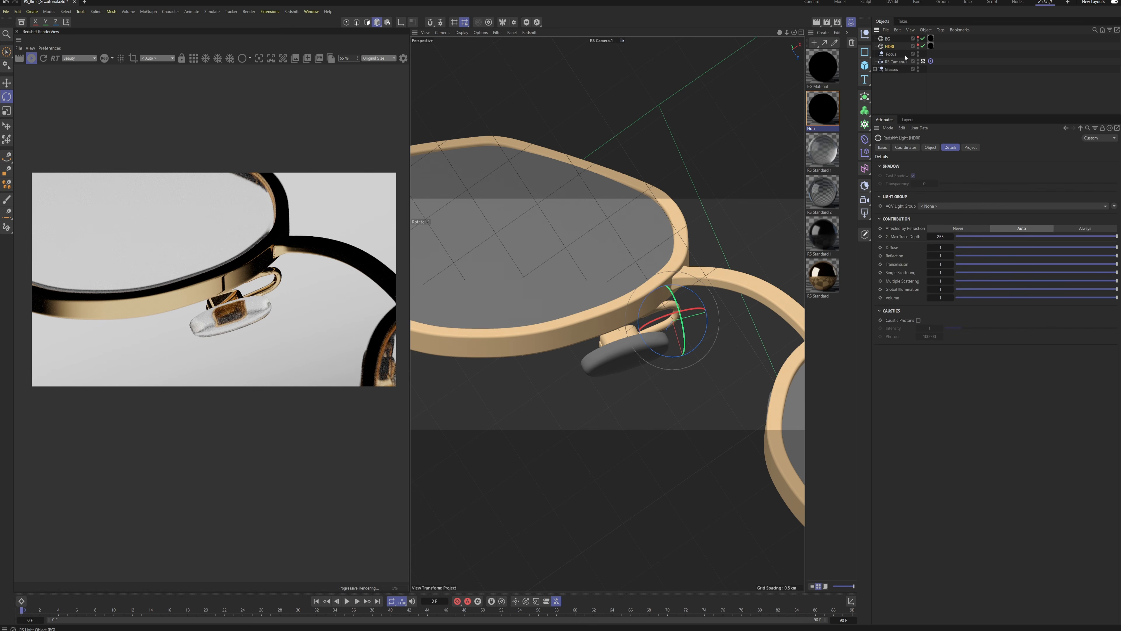
left_click(919, 93)
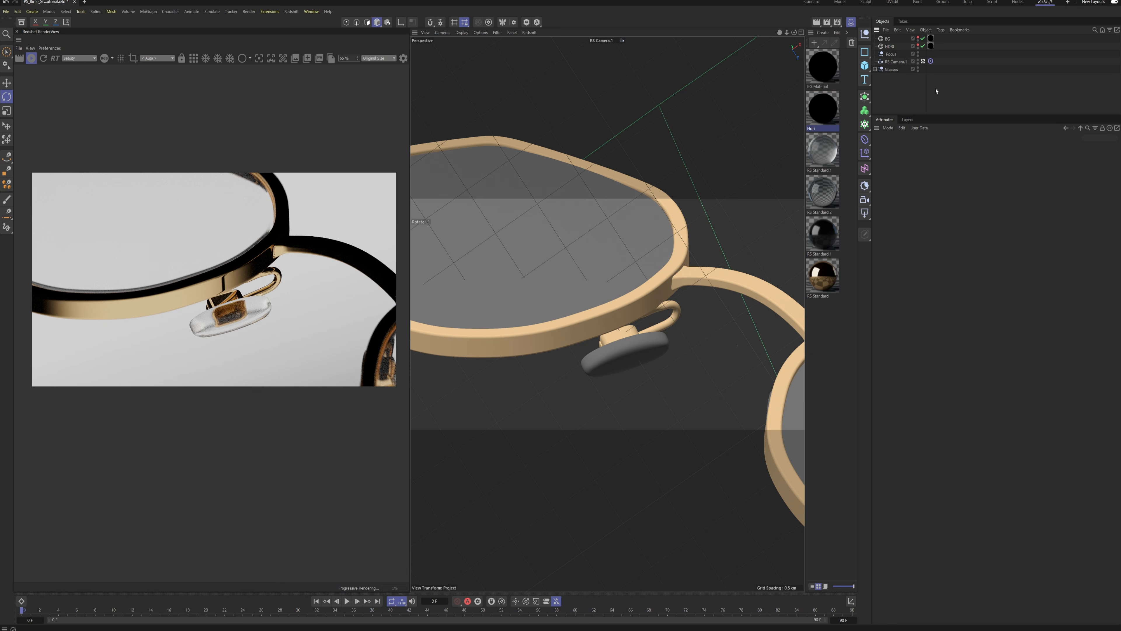
key("ctrl+s")
Step: Add a Redshift area light, give it its own shader graph, and open that graph beside the render view
left_click(865, 213)
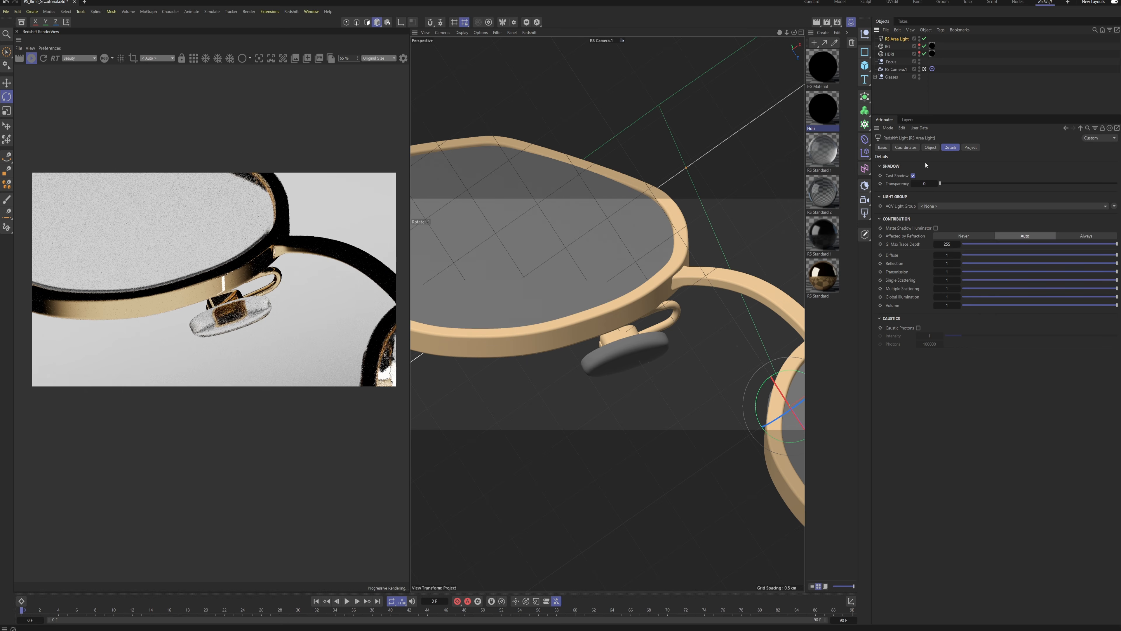
left_click(930, 147)
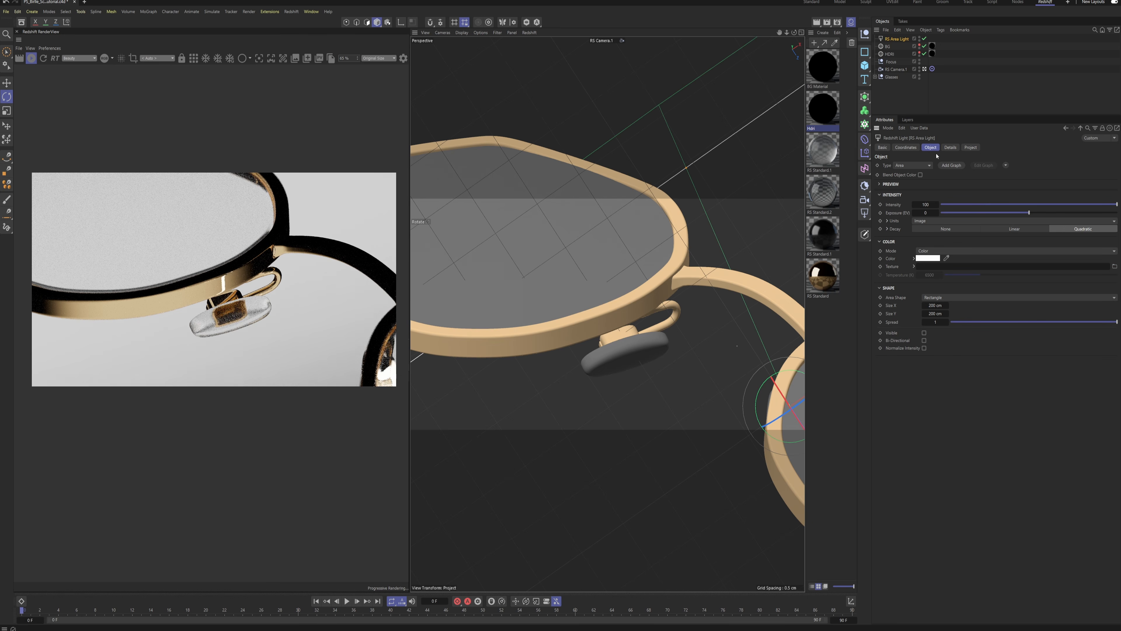
left_click(951, 165)
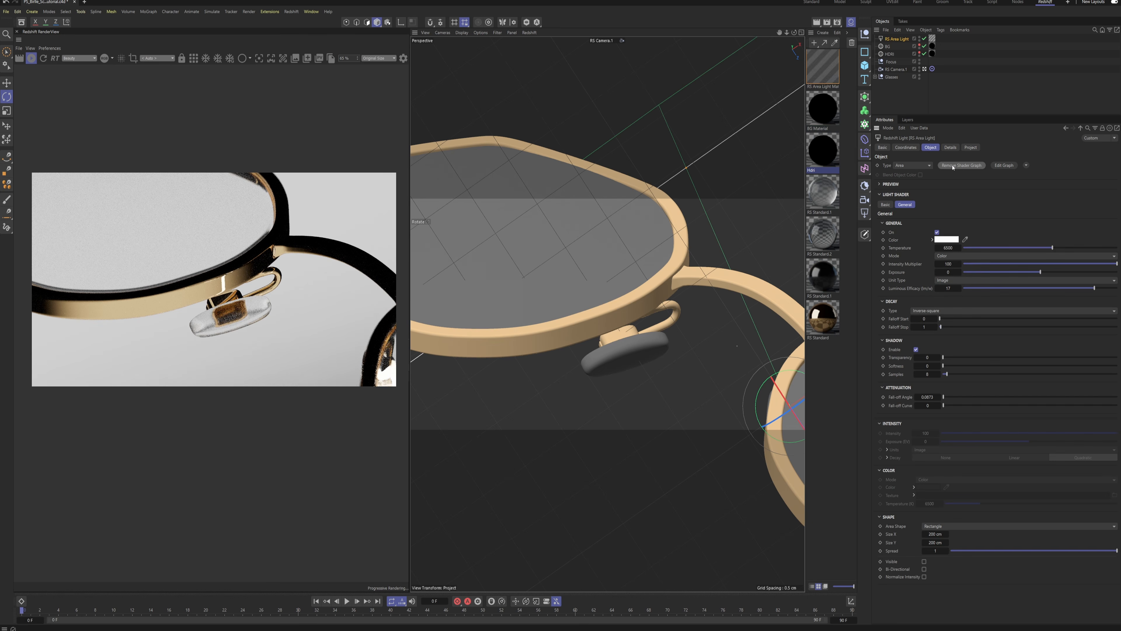
double_click(822, 86)
left_click(959, 81)
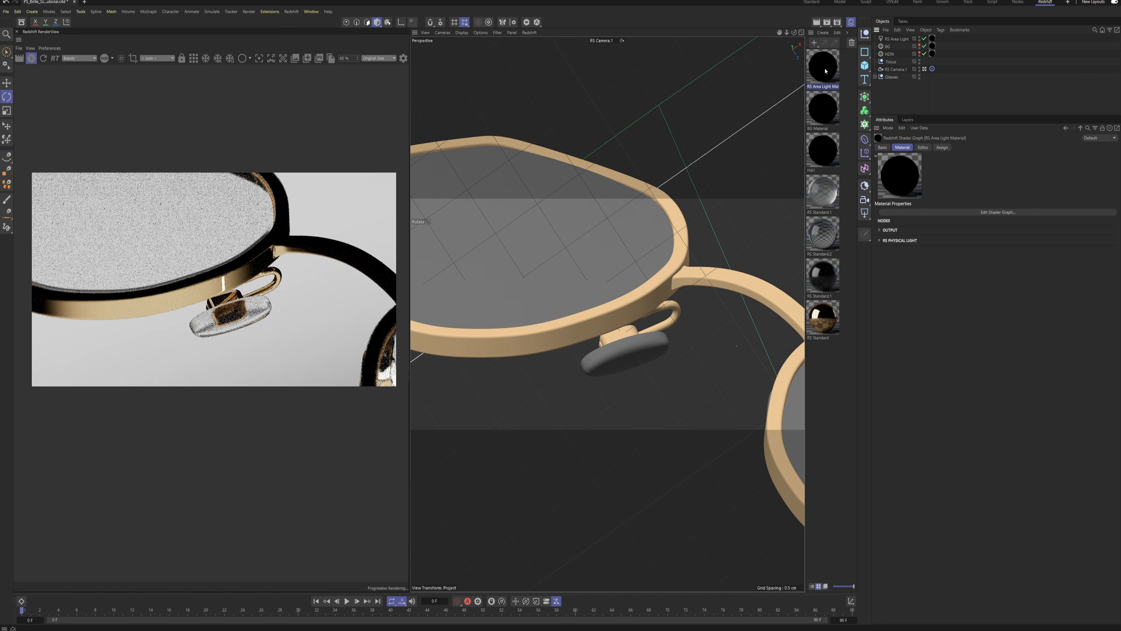
double_click(826, 70)
left_click_drag(181, 4, 570, 43)
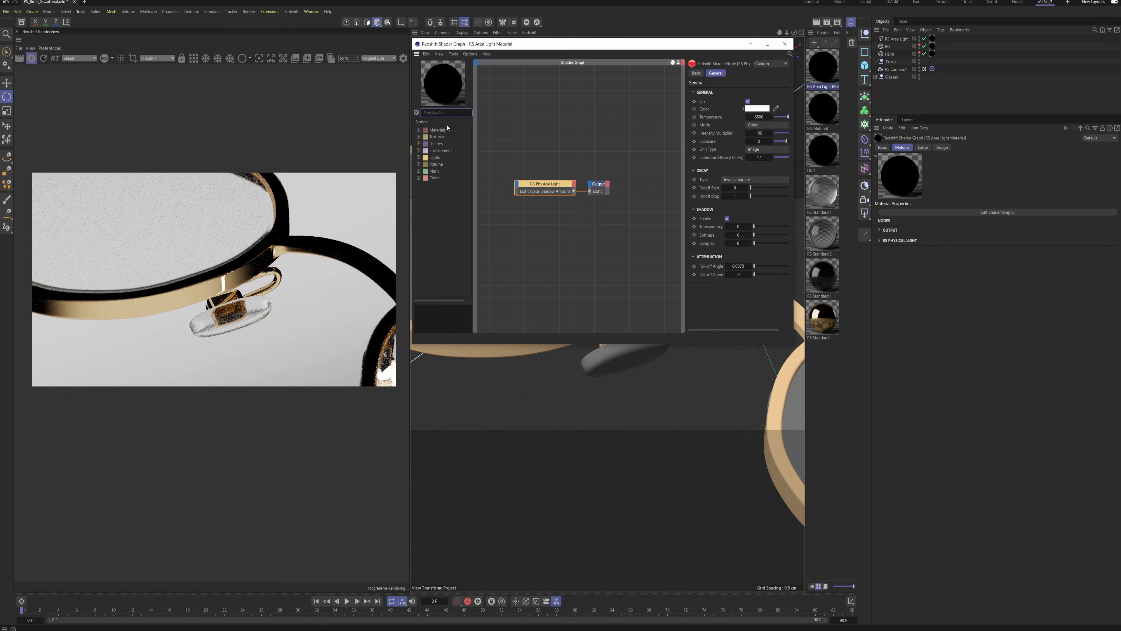
Step: Add a Ramp node to the area light's shader graph and space it out in front of the RS Physical Light node
left_click(441, 112)
type("ramp")
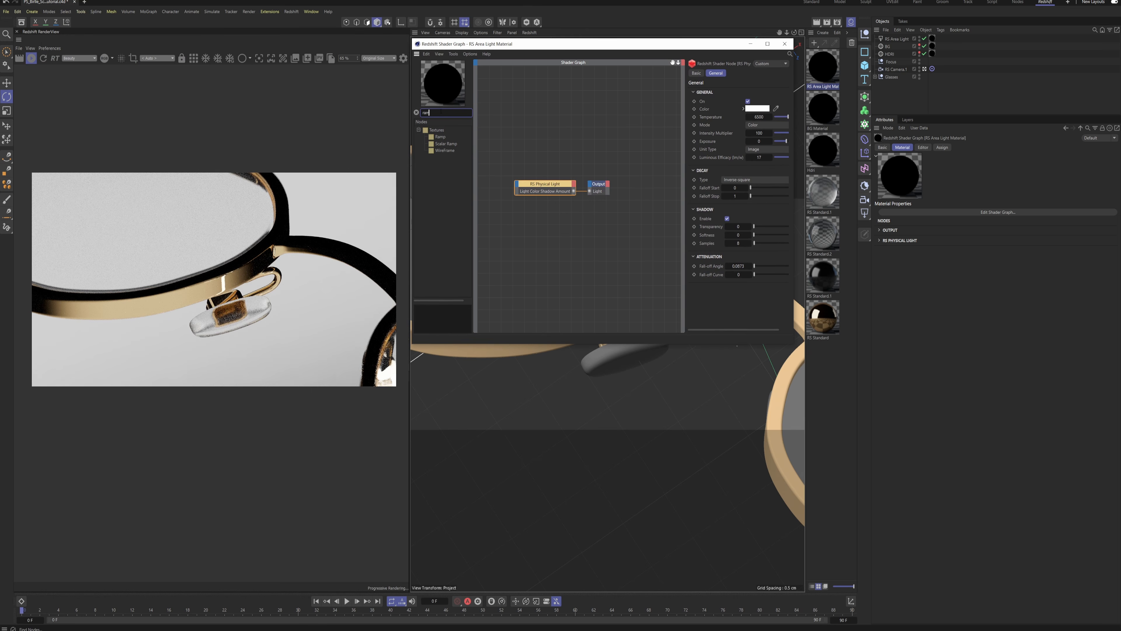
left_click_drag(436, 138, 480, 201)
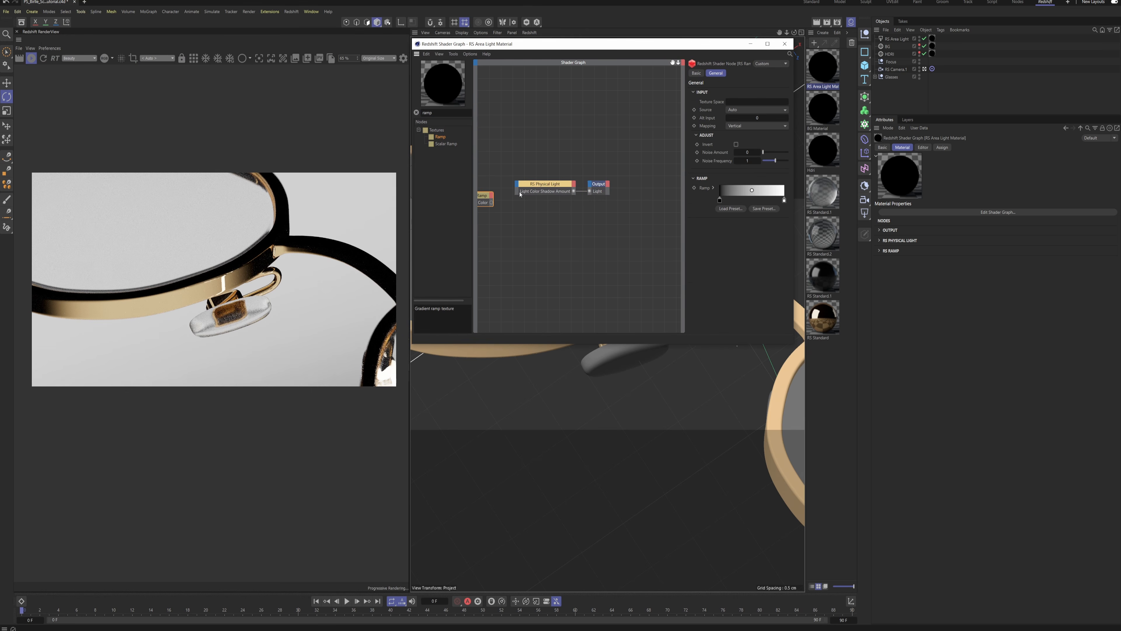
left_click_drag(616, 165, 573, 189)
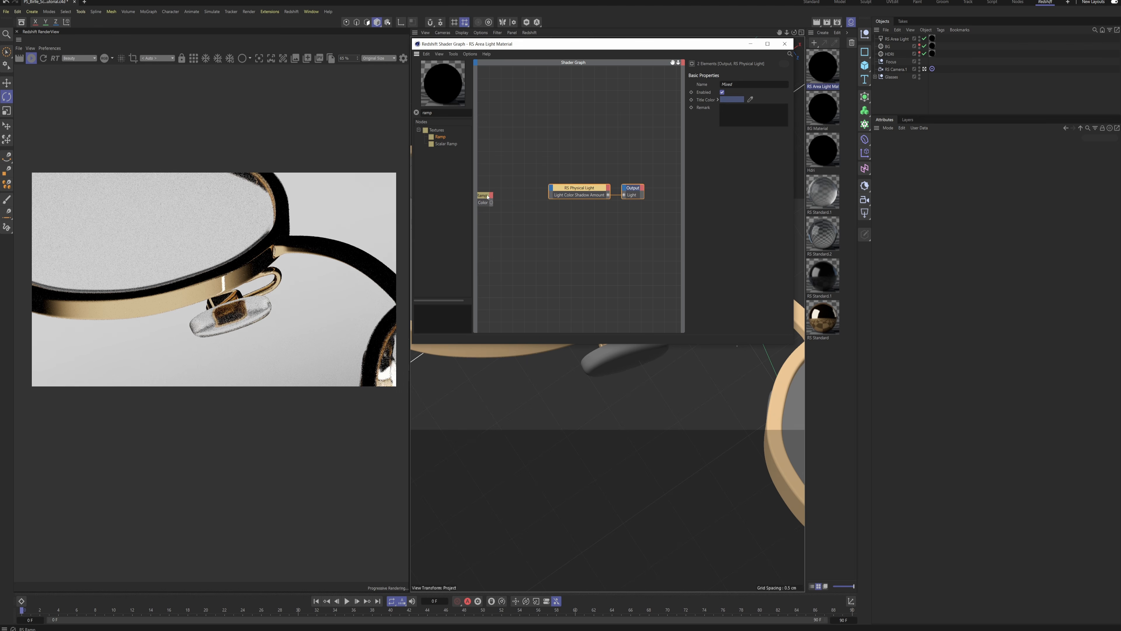
left_click_drag(486, 196, 517, 191)
left_click(525, 175)
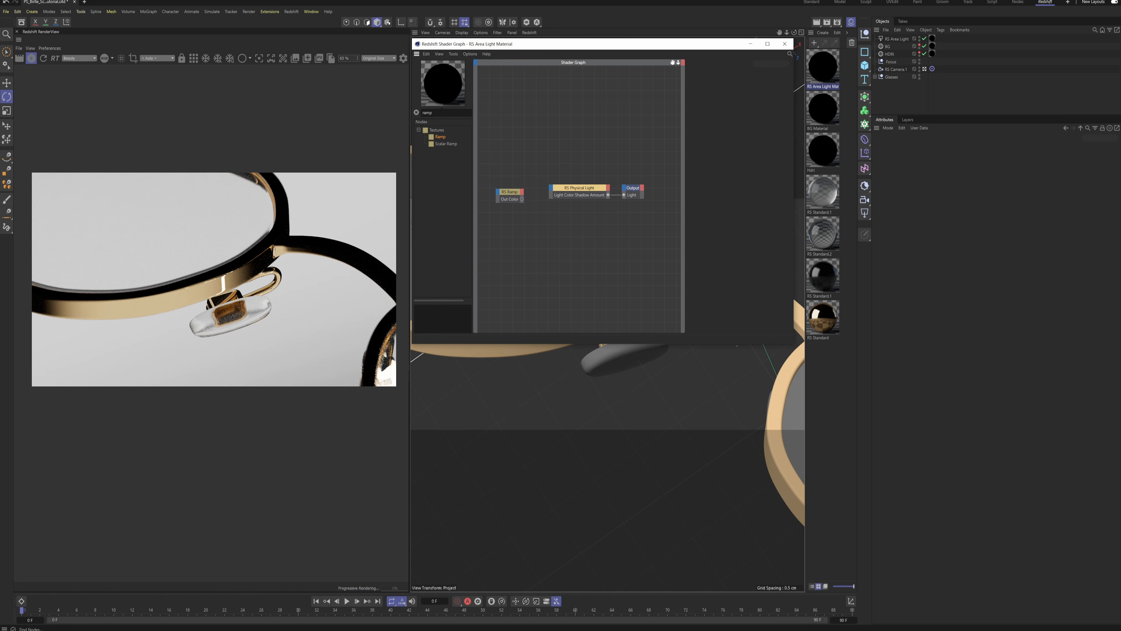
left_click_drag(440, 113, 551, 189)
type("c4d")
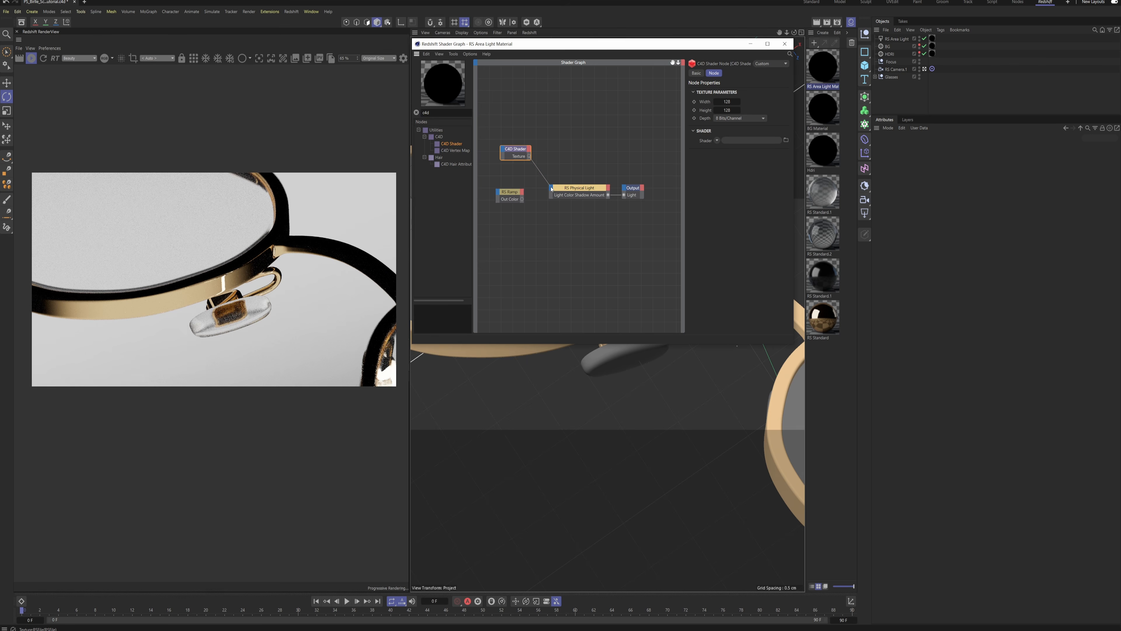
left_click_drag(551, 189, 552, 191)
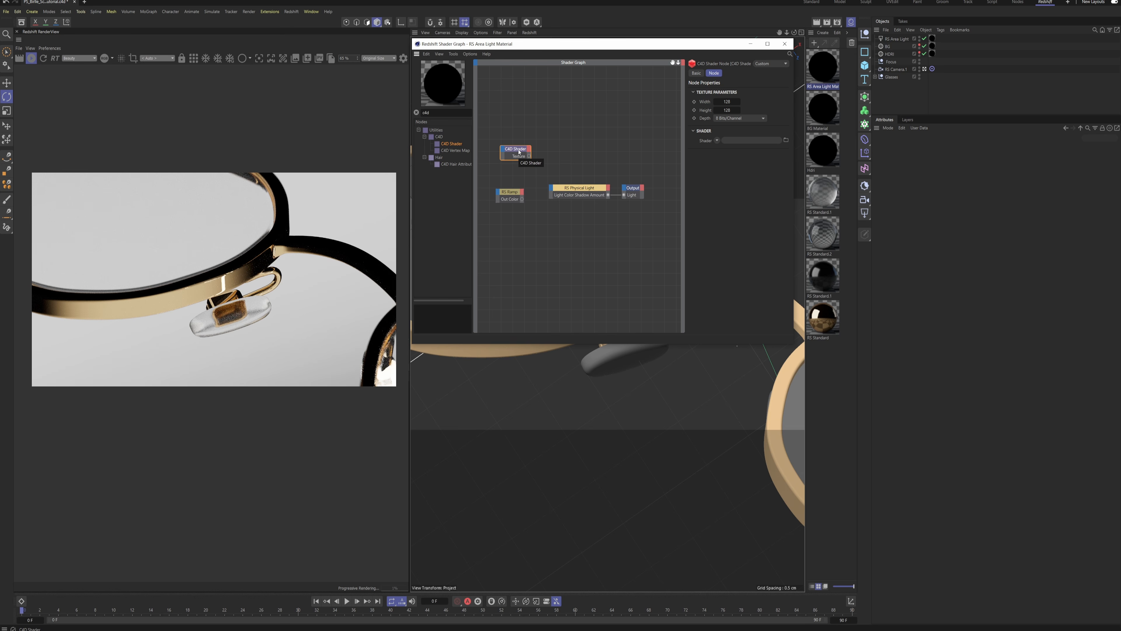
key("Delete")
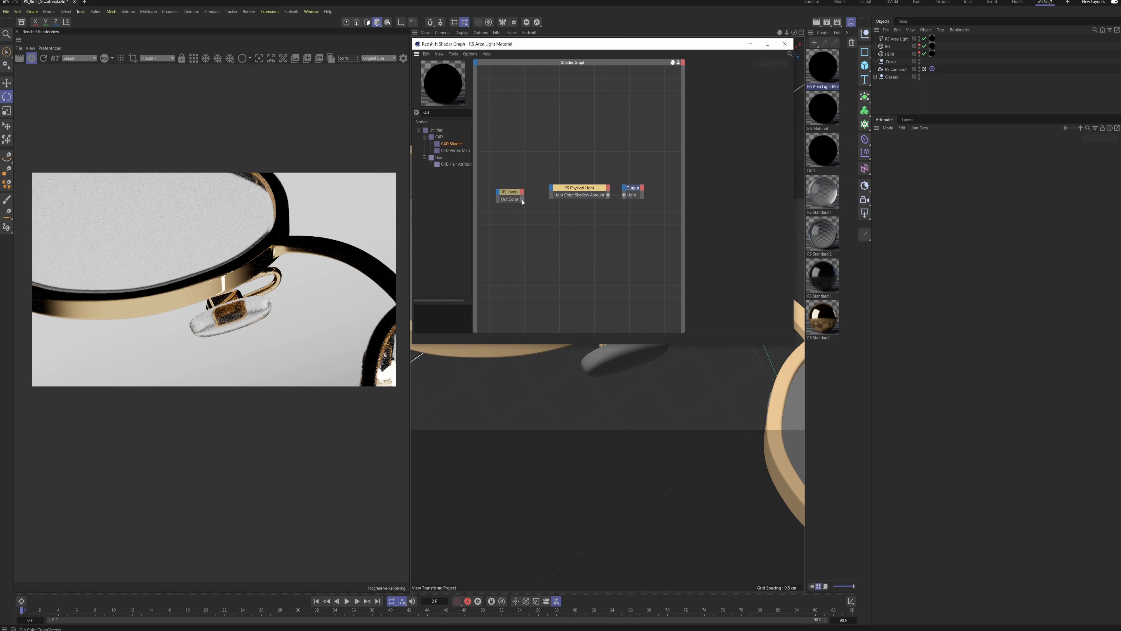
Step: Connect the RS Ramp's Out Color to the General Color input of the RS Physical Light
left_click_drag(522, 200, 550, 189)
left_click_drag(552, 190, 552, 191)
mouse_move(562, 203)
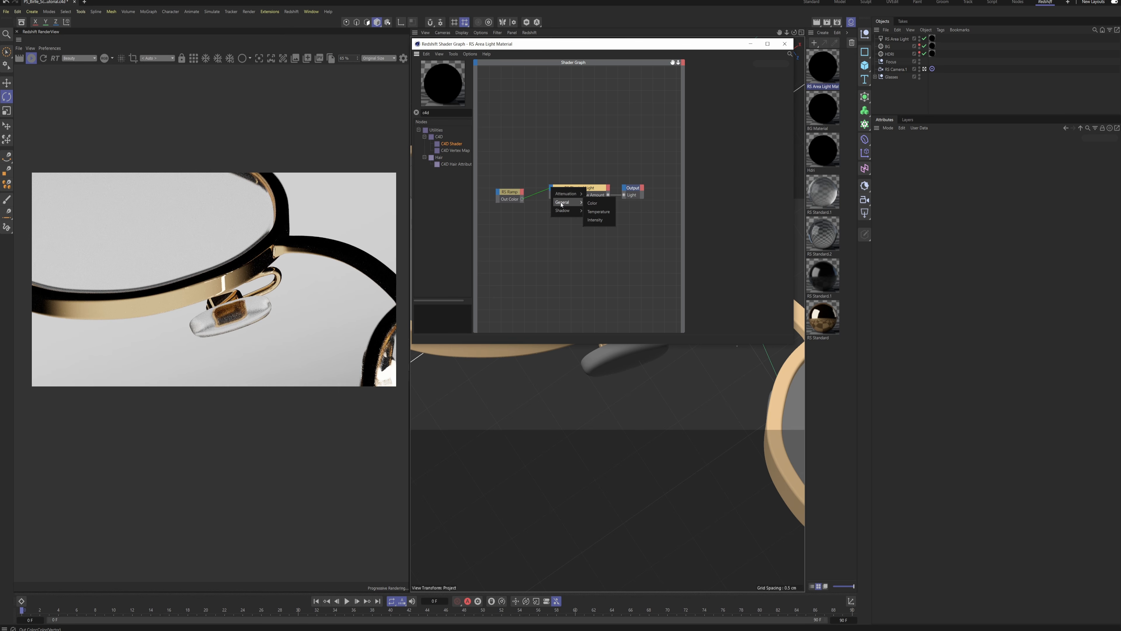
left_click(596, 206)
left_click(578, 196)
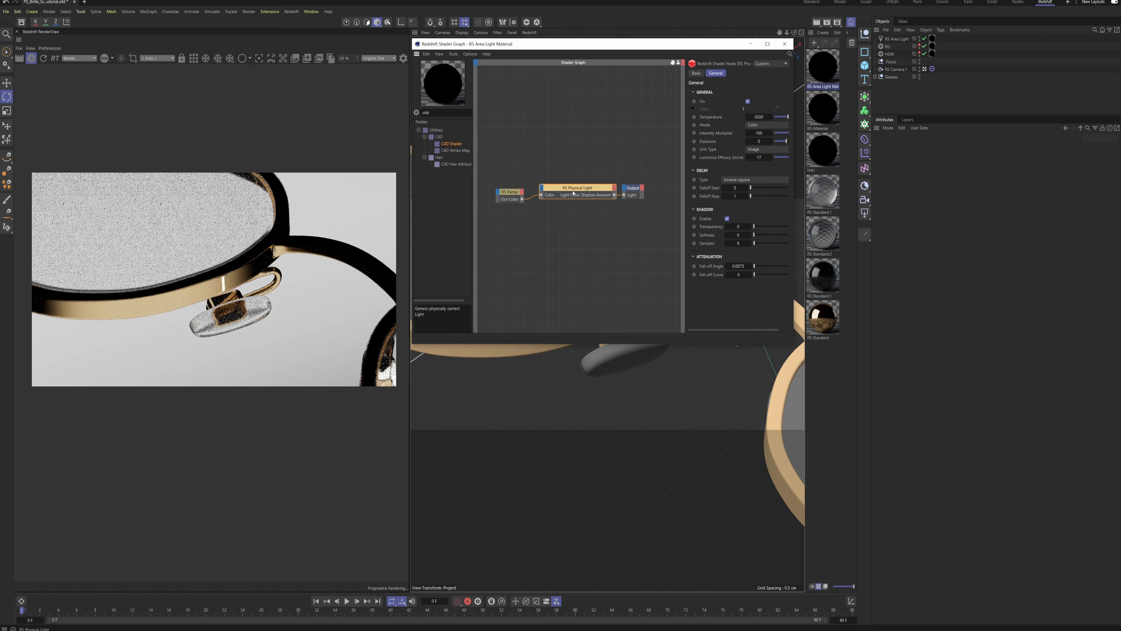
Step: Set the ramp's mapping to Circular, move its black and white knots closer together towards the white end, and close the shader graph
left_click(517, 199)
left_click(756, 125)
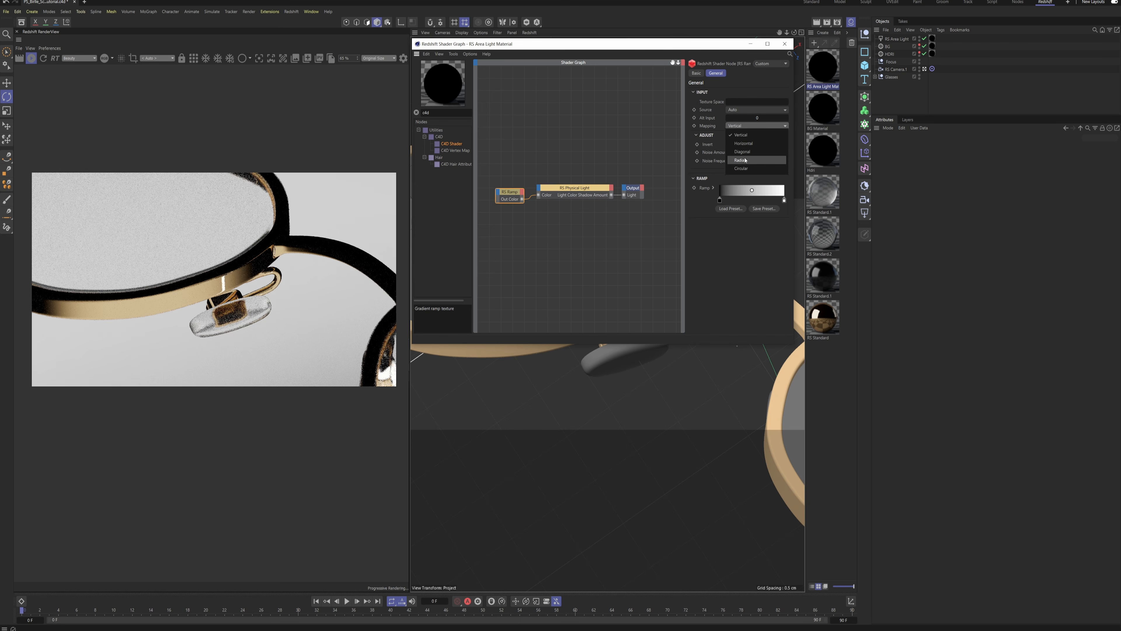
left_click(741, 168)
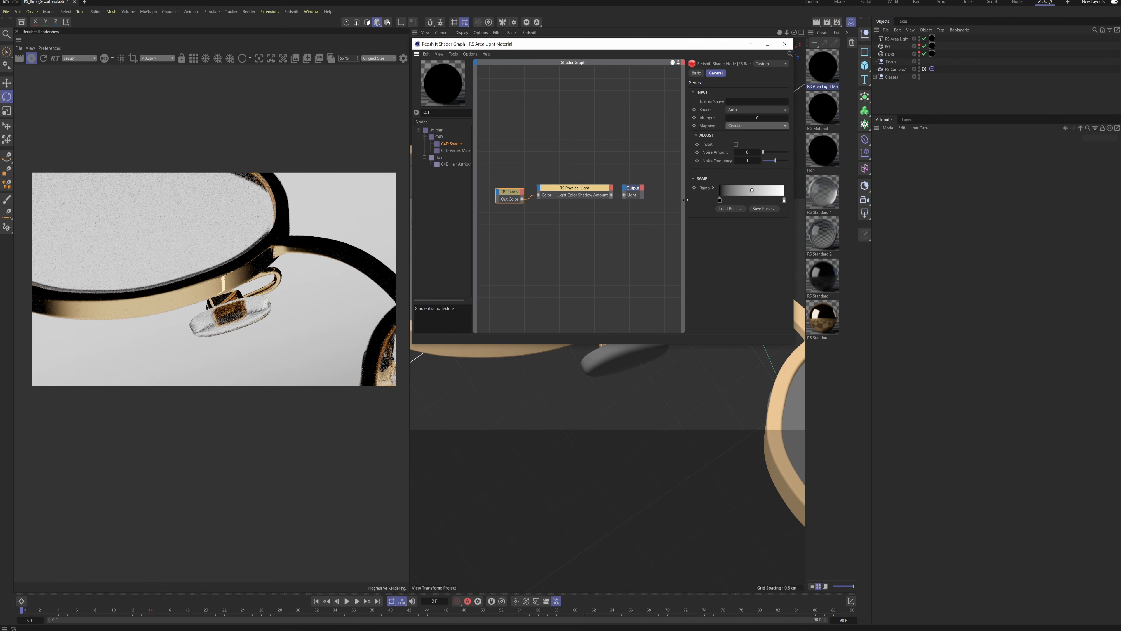
left_click_drag(685, 199, 736, 200)
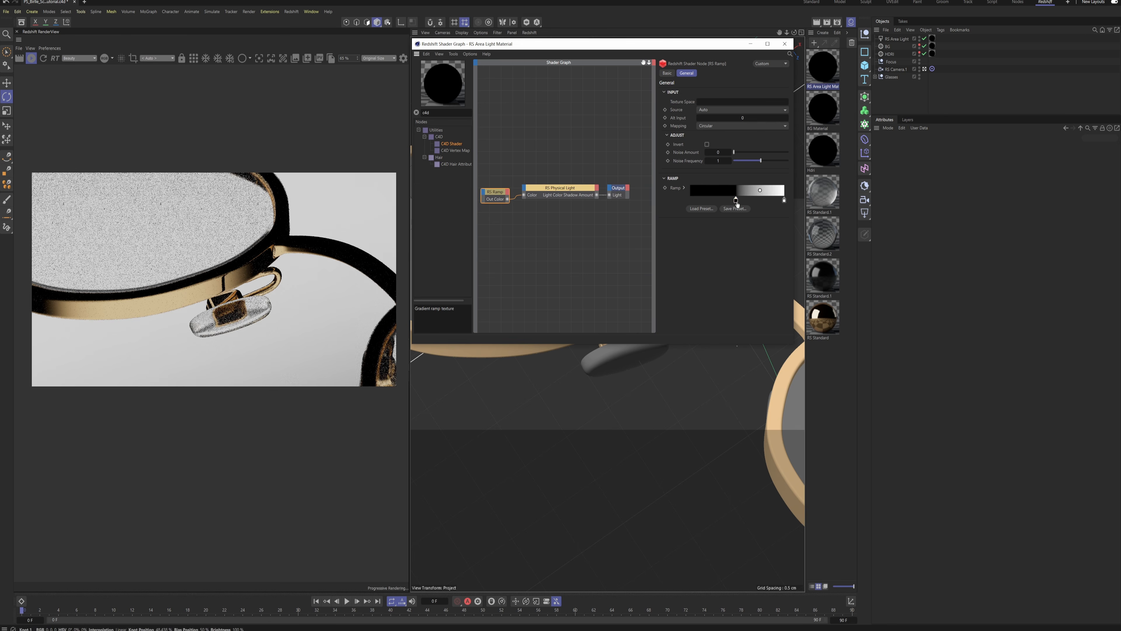
left_click_drag(734, 201, 774, 202)
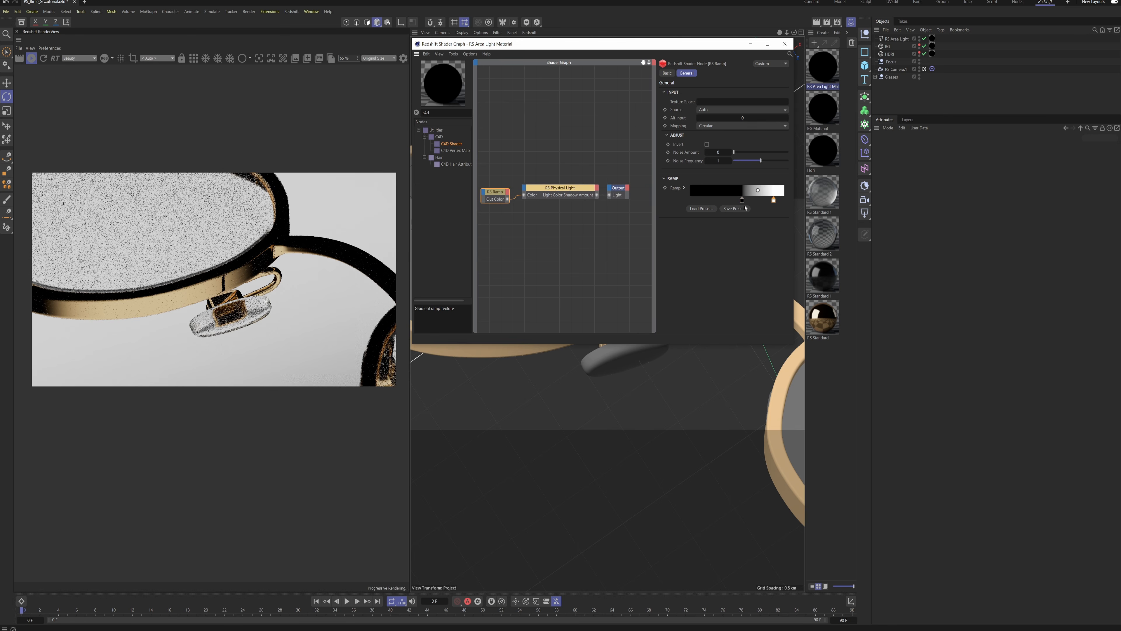
left_click_drag(710, 45, 718, 103)
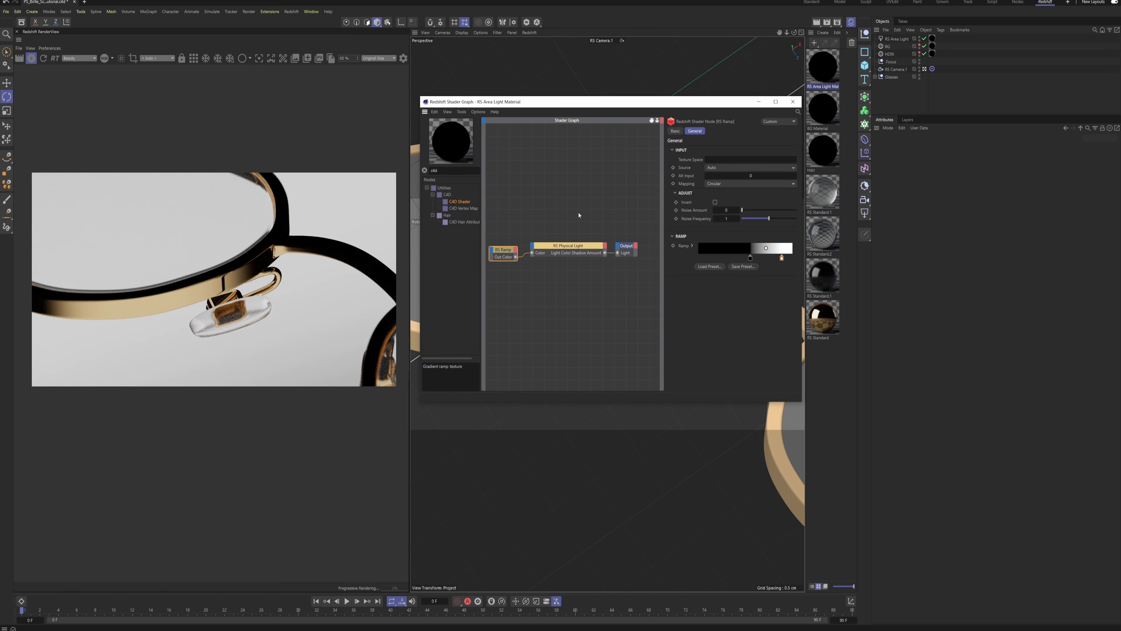
left_click(793, 102)
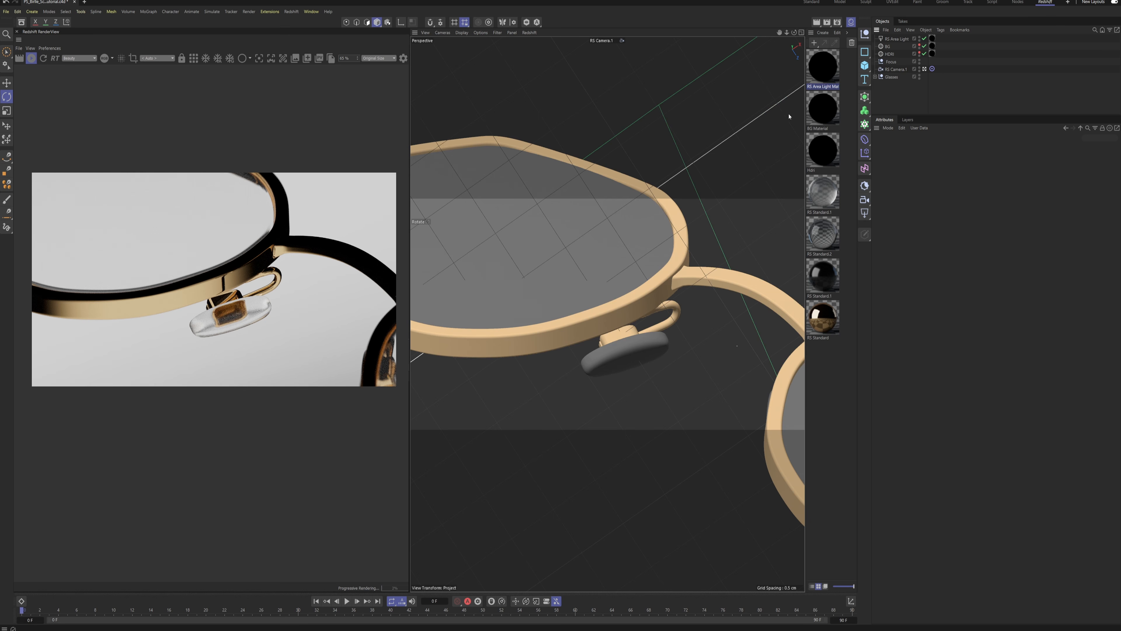
Step: Leave the RS Camera view for the default camera and scale the area light down around the glasses
left_click(925, 68)
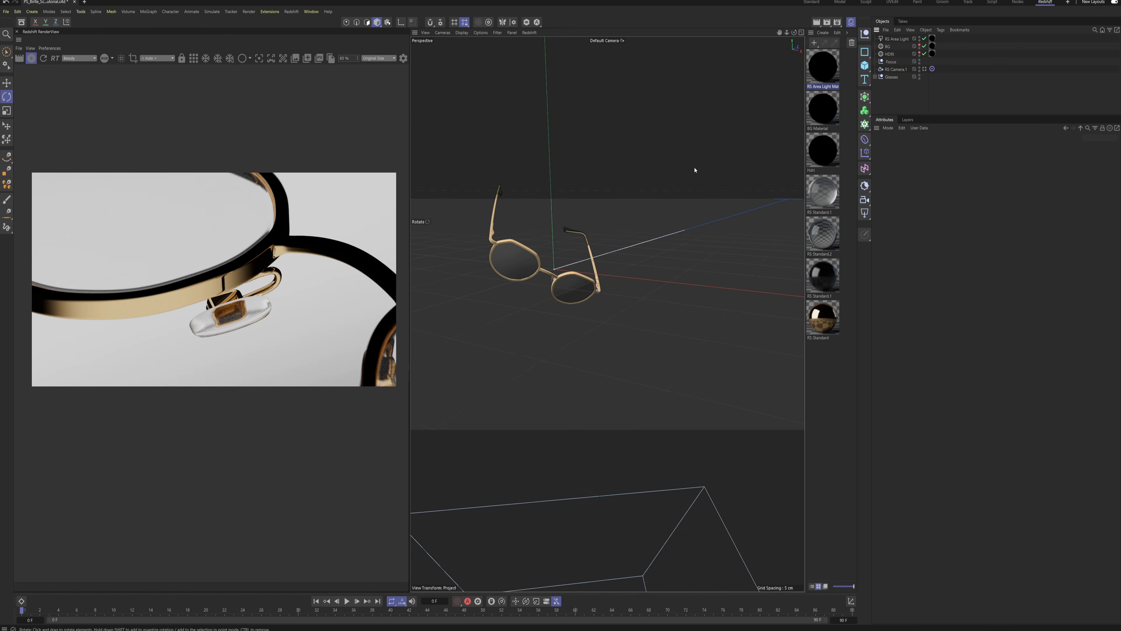
scroll(556, 288, "down", 10)
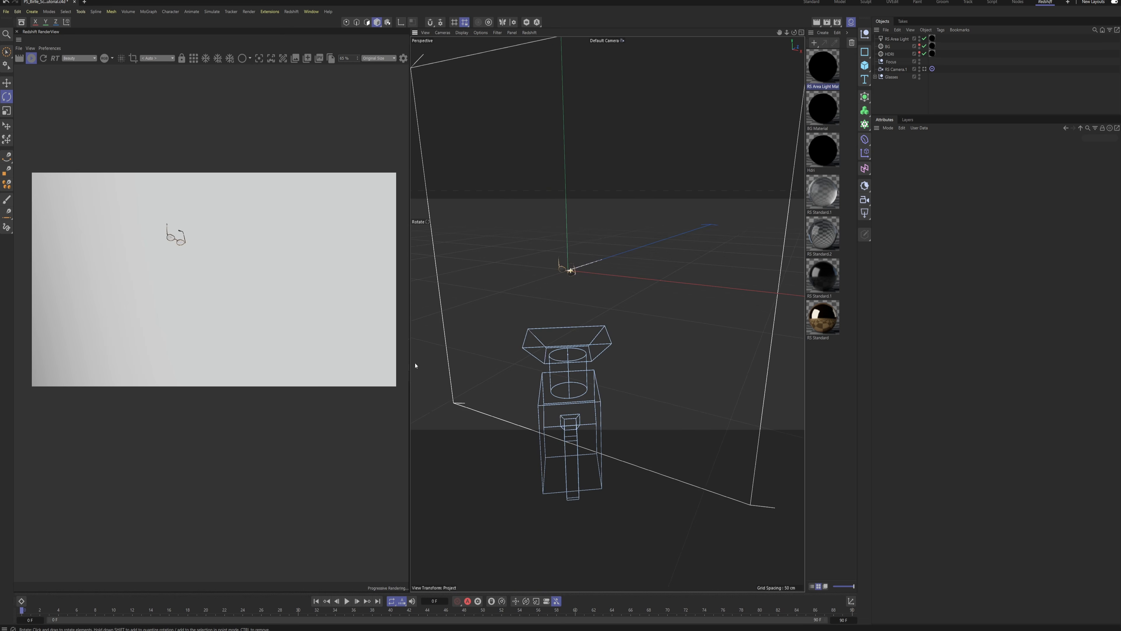
left_click_drag(564, 276, 527, 271)
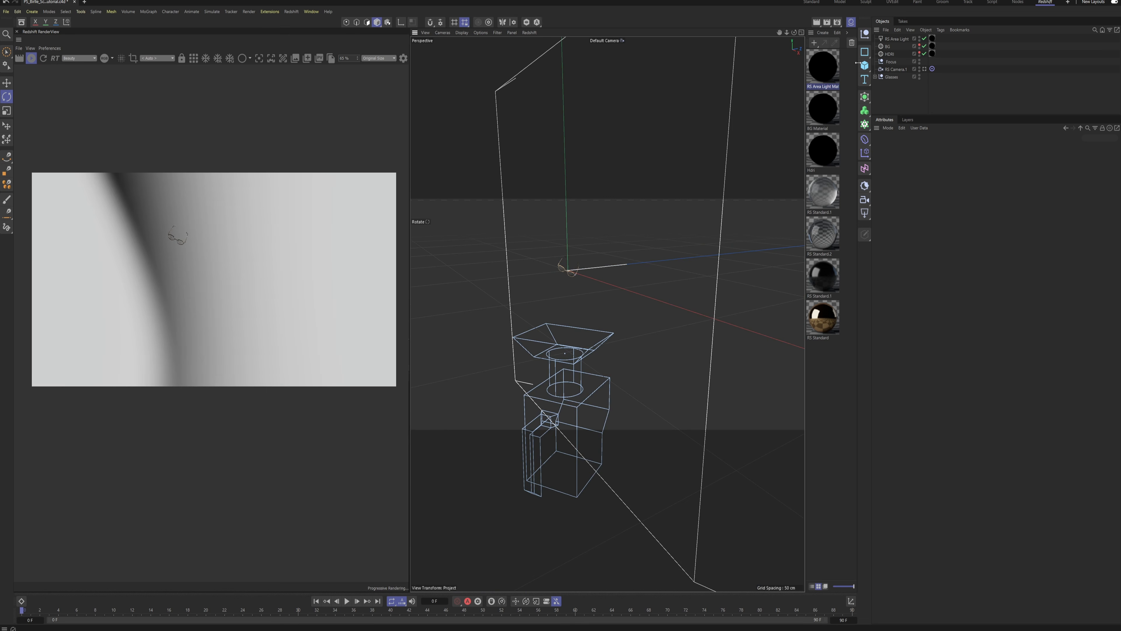
key("t")
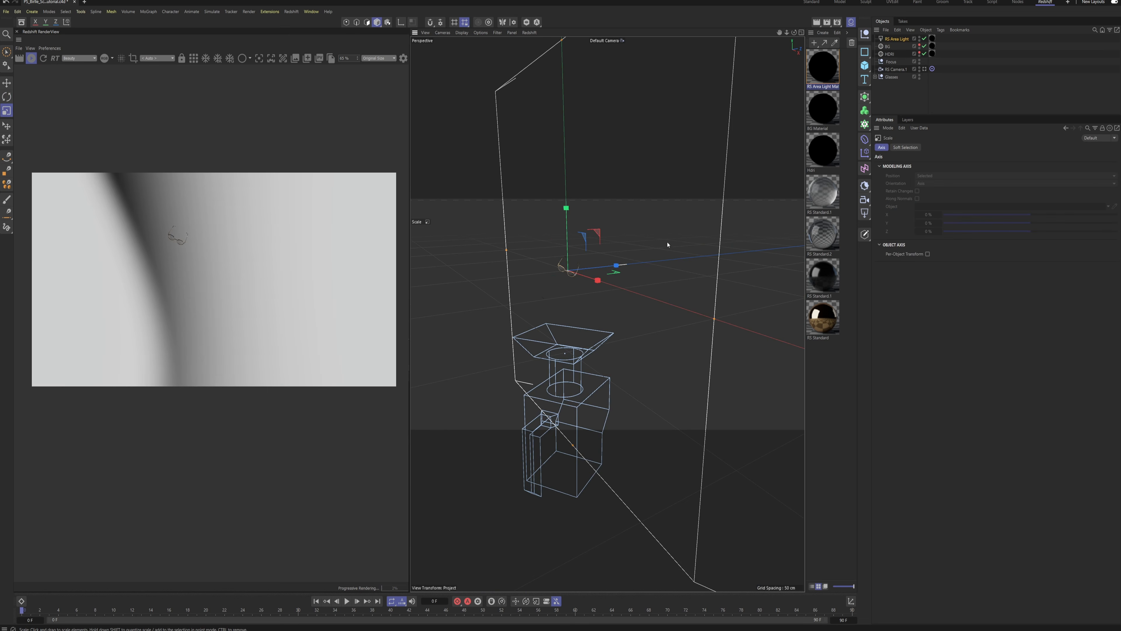
left_click_drag(691, 231, 477, 329)
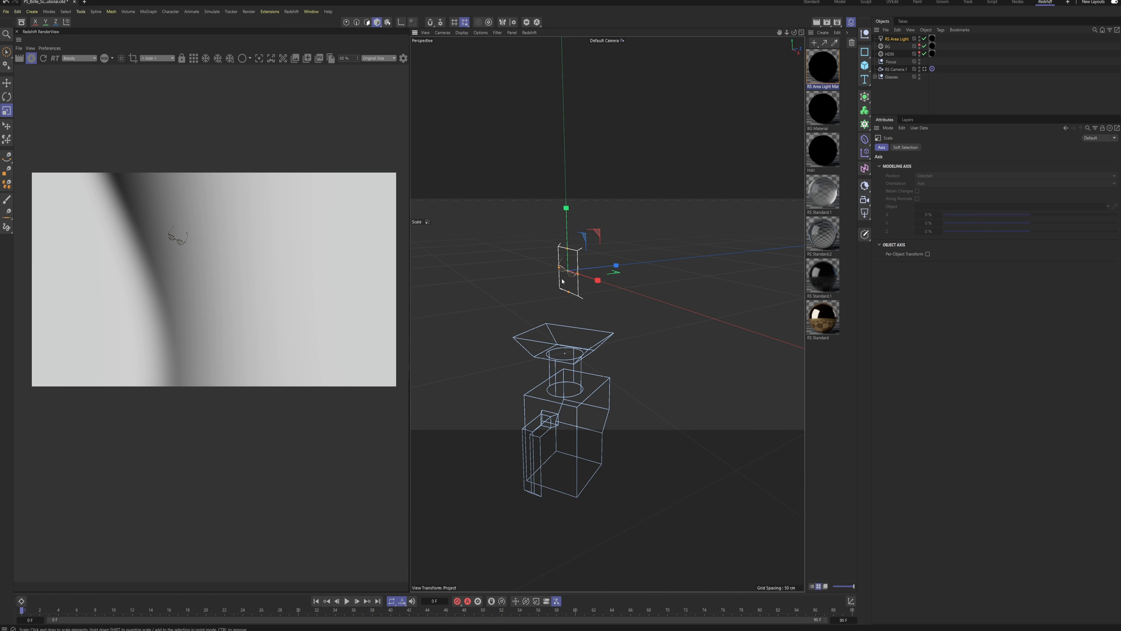
Step: Move the area light along its Z axis so that it stands off to one side of the glasses
key("e")
left_click_drag(614, 266, 589, 269)
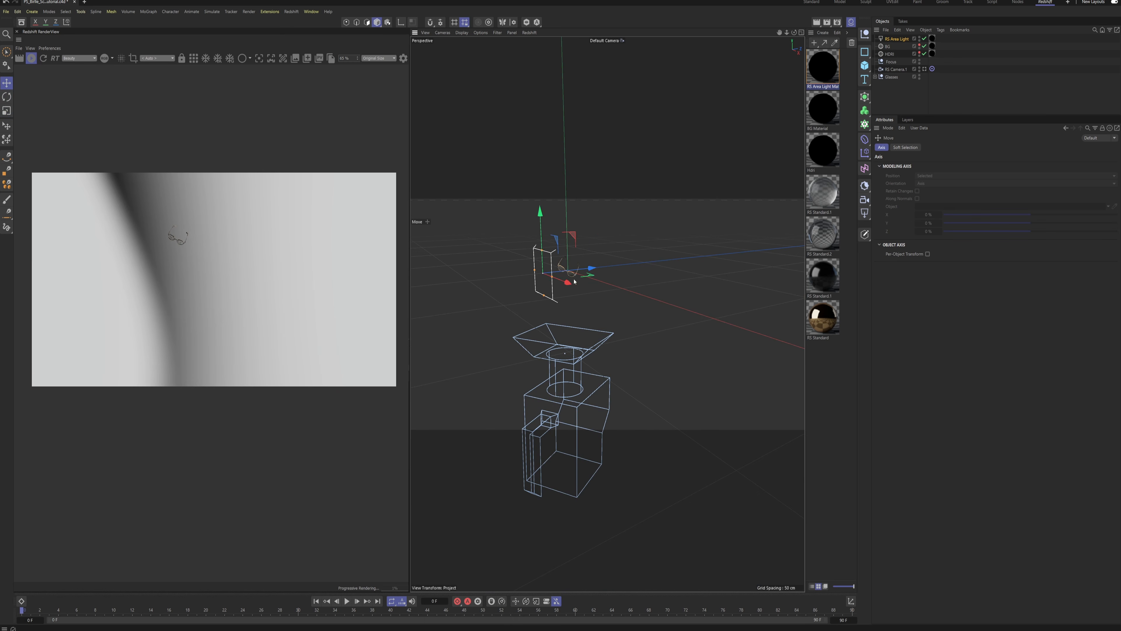
right_click_drag(545, 277, 570, 267, "alt")
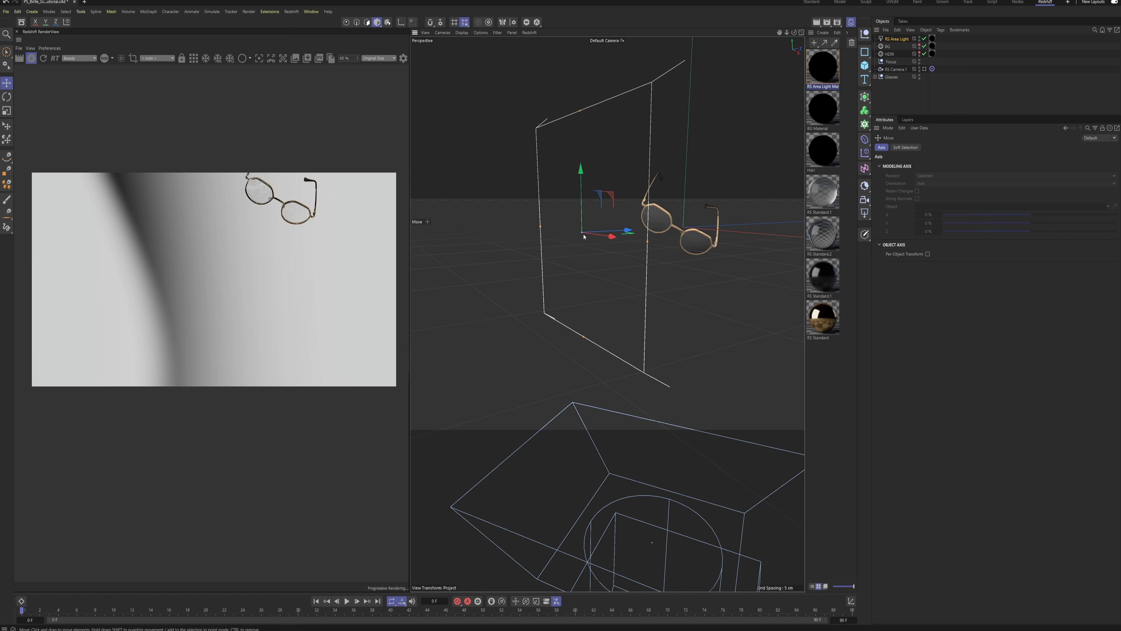
left_click_drag(602, 195, 572, 239, "alt")
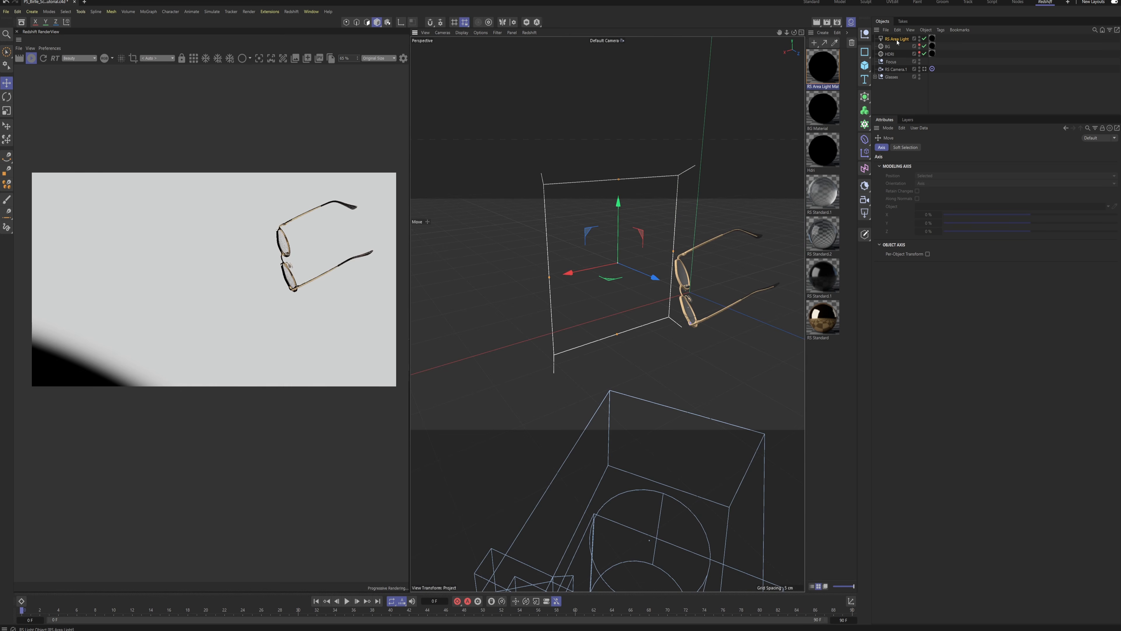
Step: Set the RS Area Light's intensity multiplier to 1 and make the light visible in the render
left_click(896, 40)
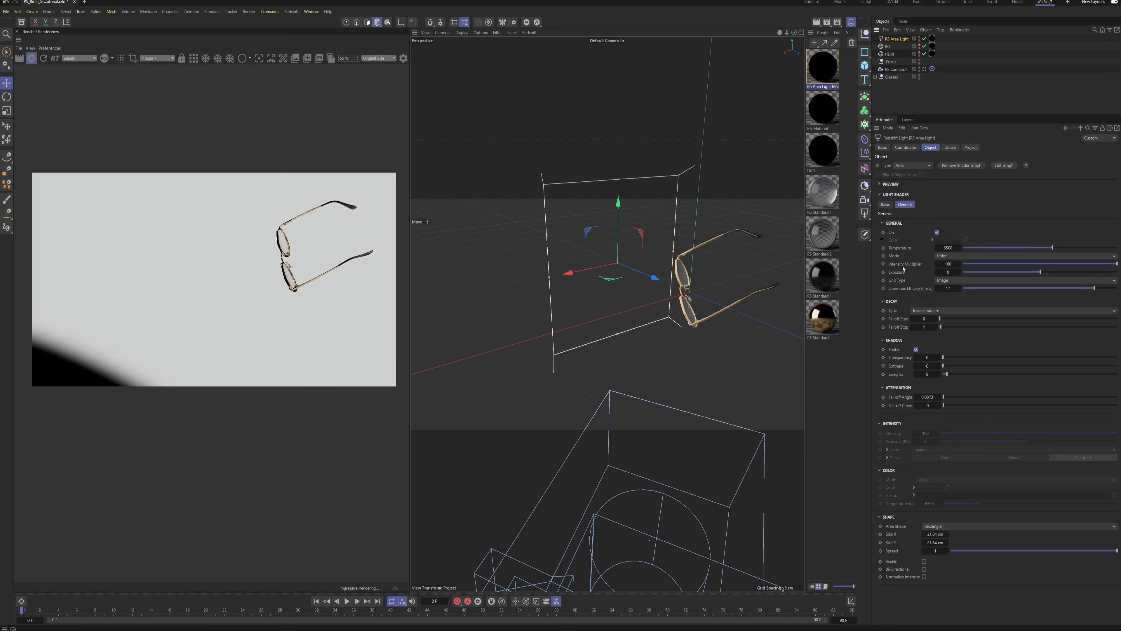
left_click(954, 264)
type("1")
key("Return")
left_click(925, 562)
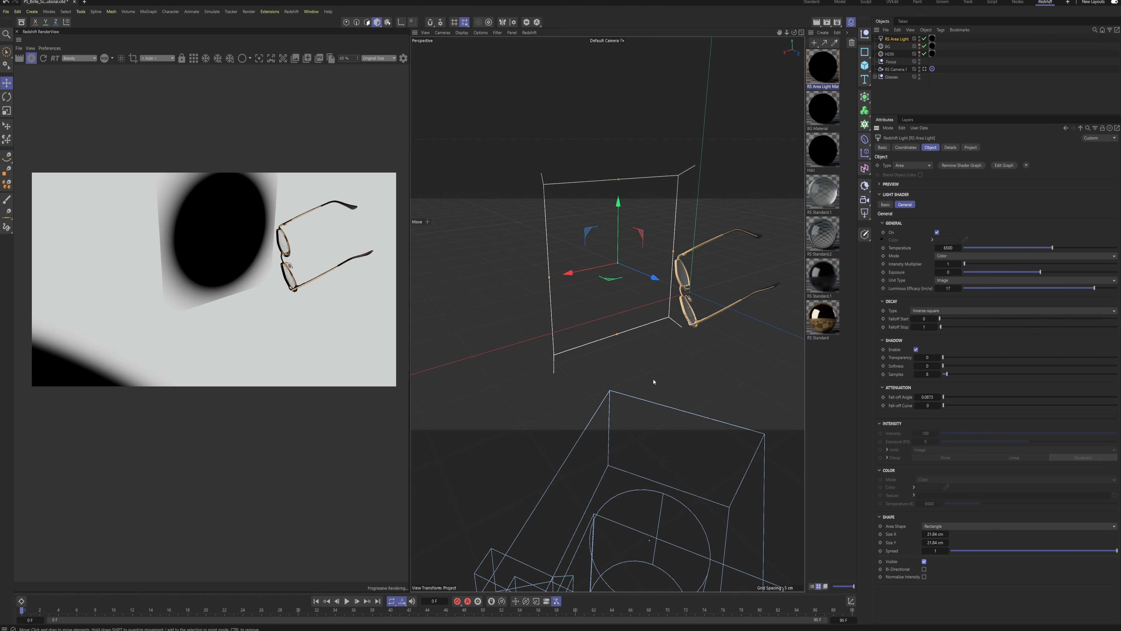
Step: Move the white knot of the area light's circular ramp before the black knot, giving a white centre with black edges, and close the graph
left_click_drag(658, 383, 548, 305, "alt")
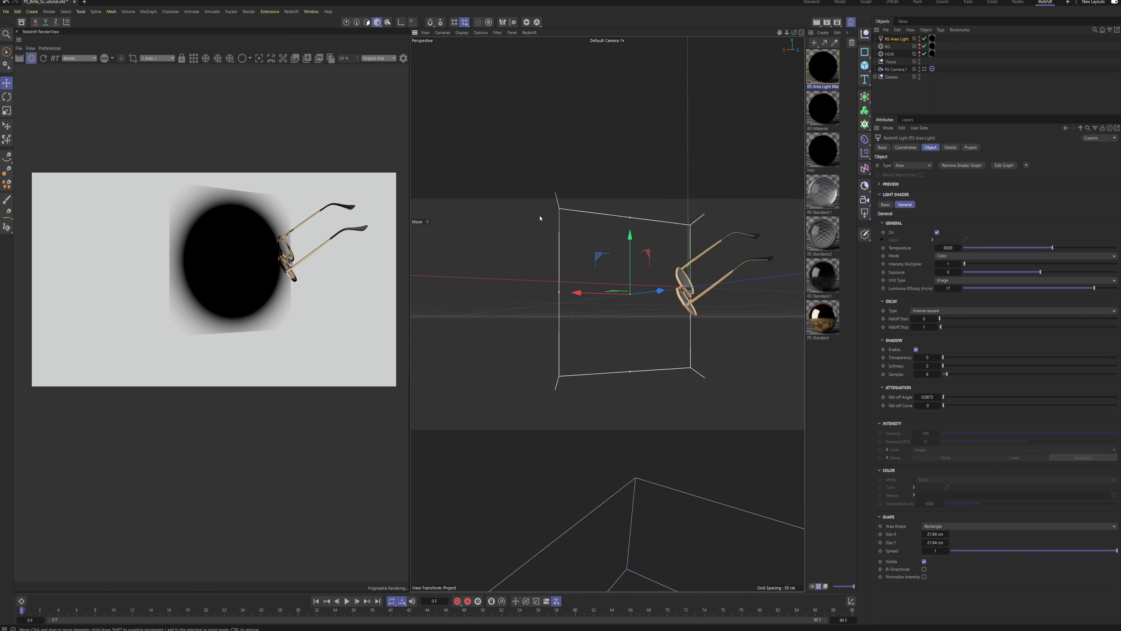
double_click(828, 75)
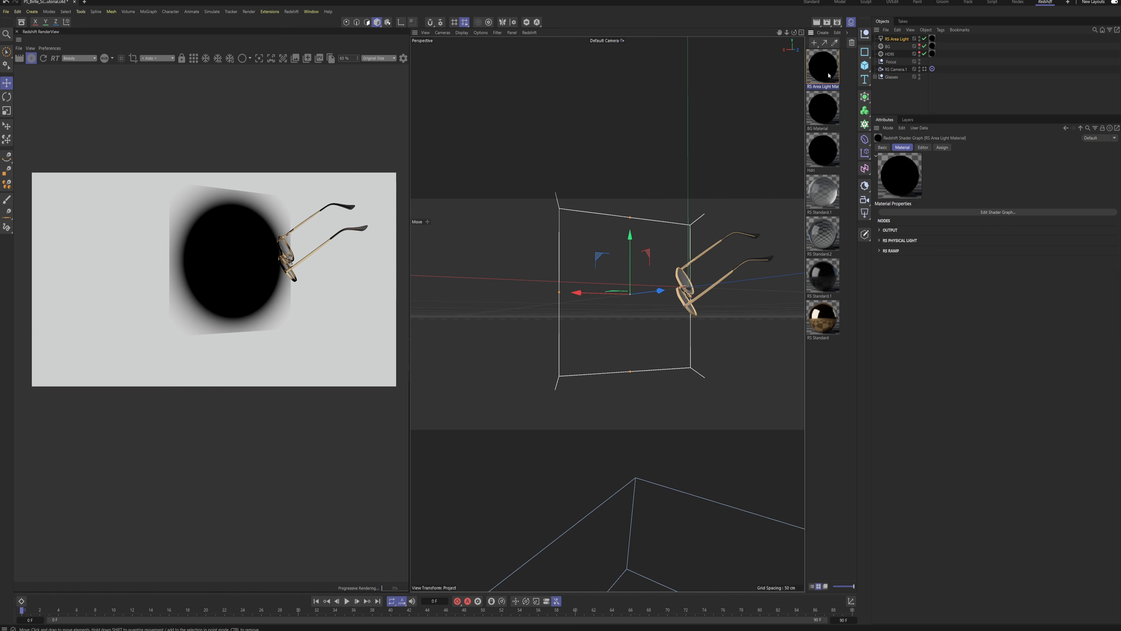
left_click_drag(617, 99, 705, 116)
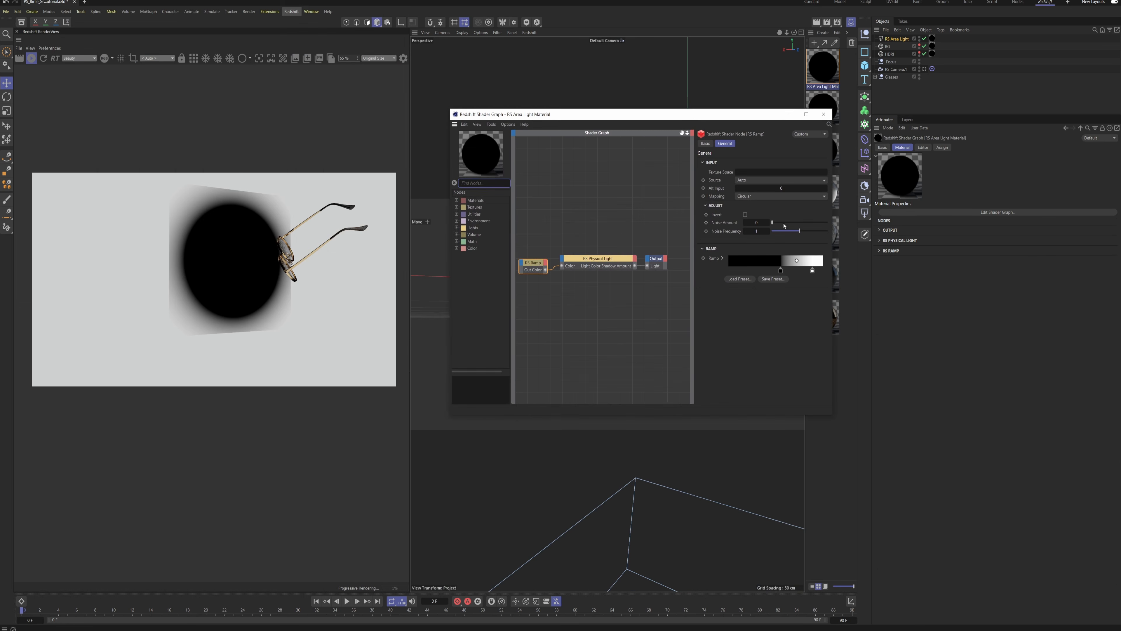
left_click_drag(813, 270, 749, 275)
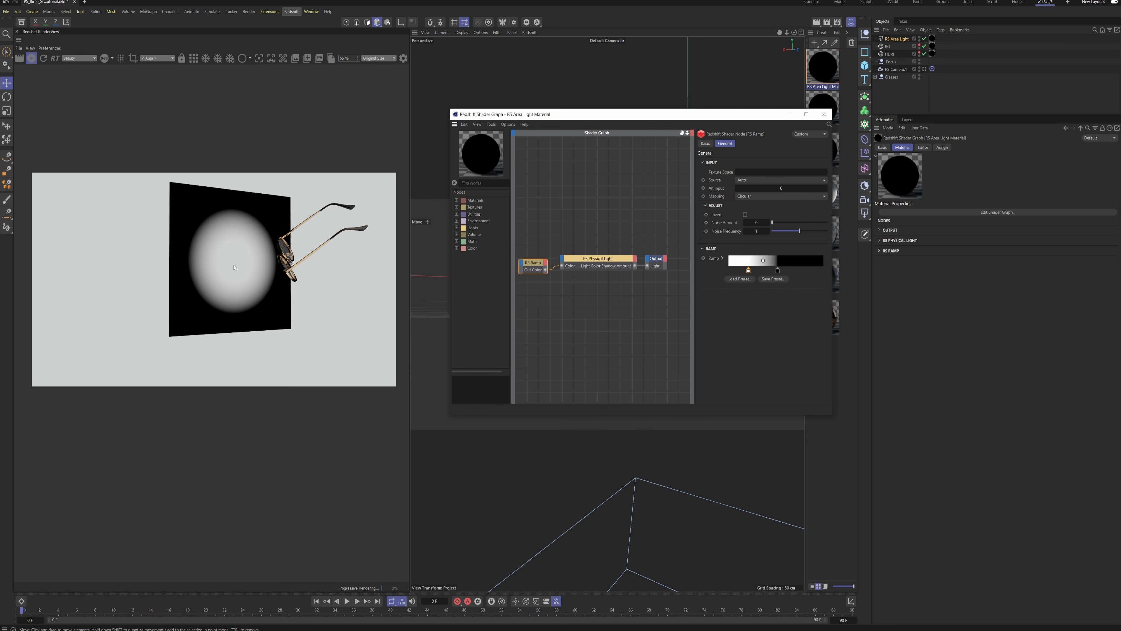
left_click(823, 113)
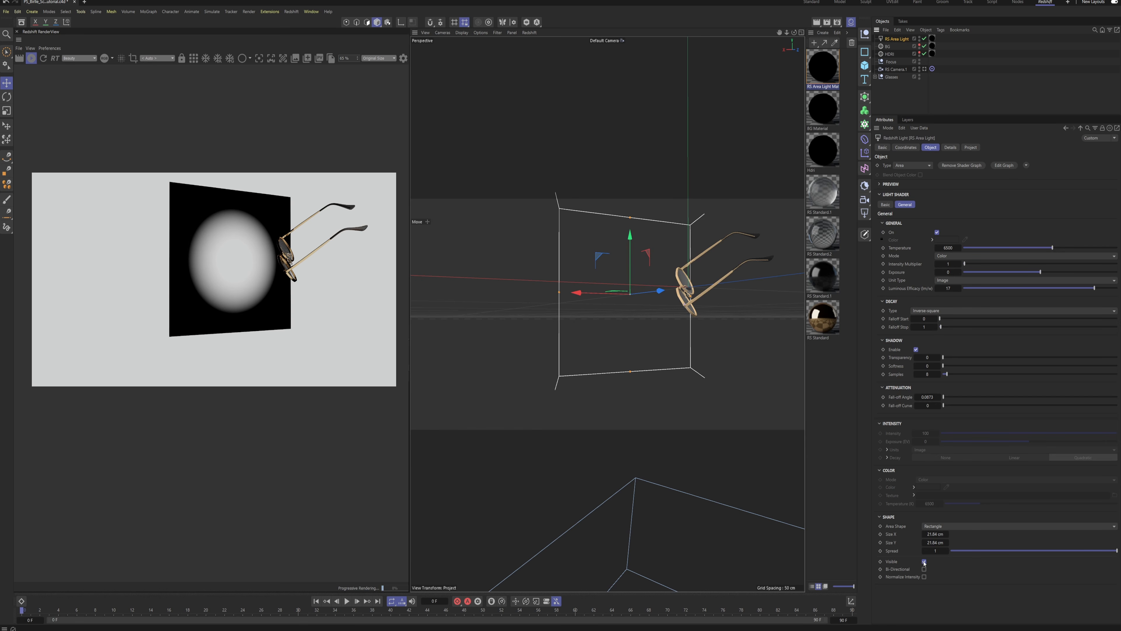
Step: Make the area light invisible in the render again and set the RenderView to the RS Camera
left_click(924, 562)
left_click_drag(607, 314, 697, 288, "alt")
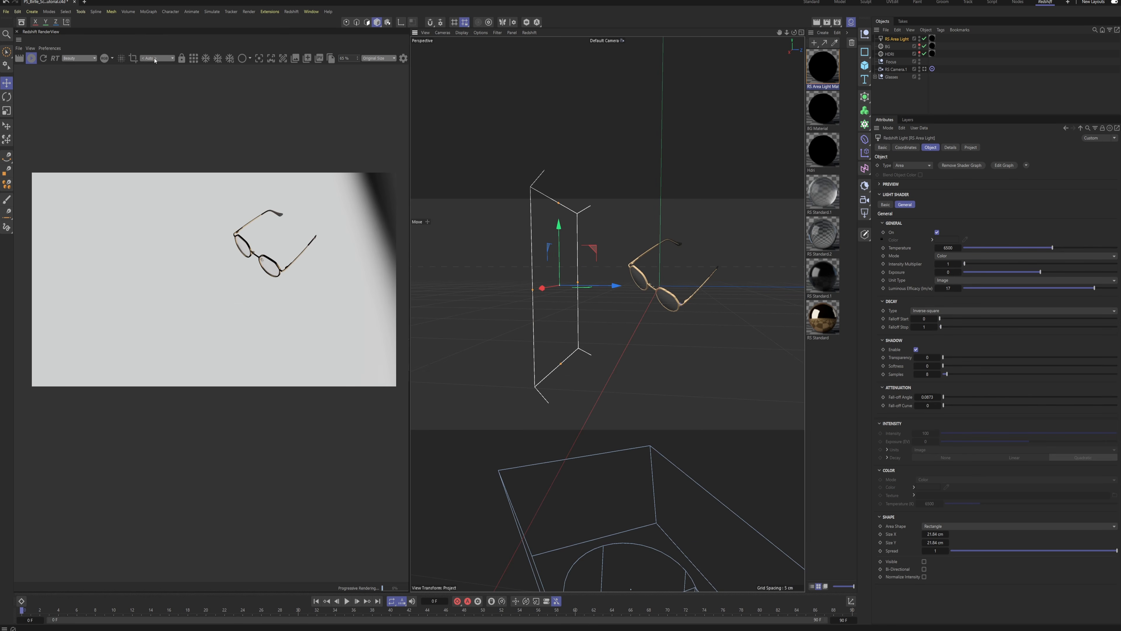
left_click(155, 58)
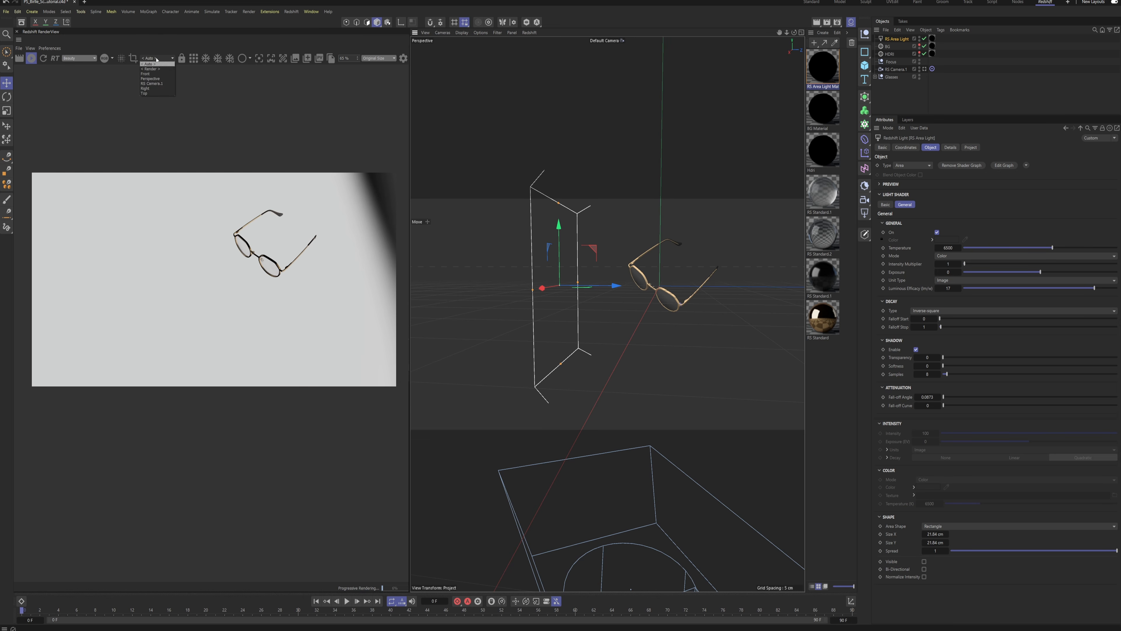
left_click(154, 83)
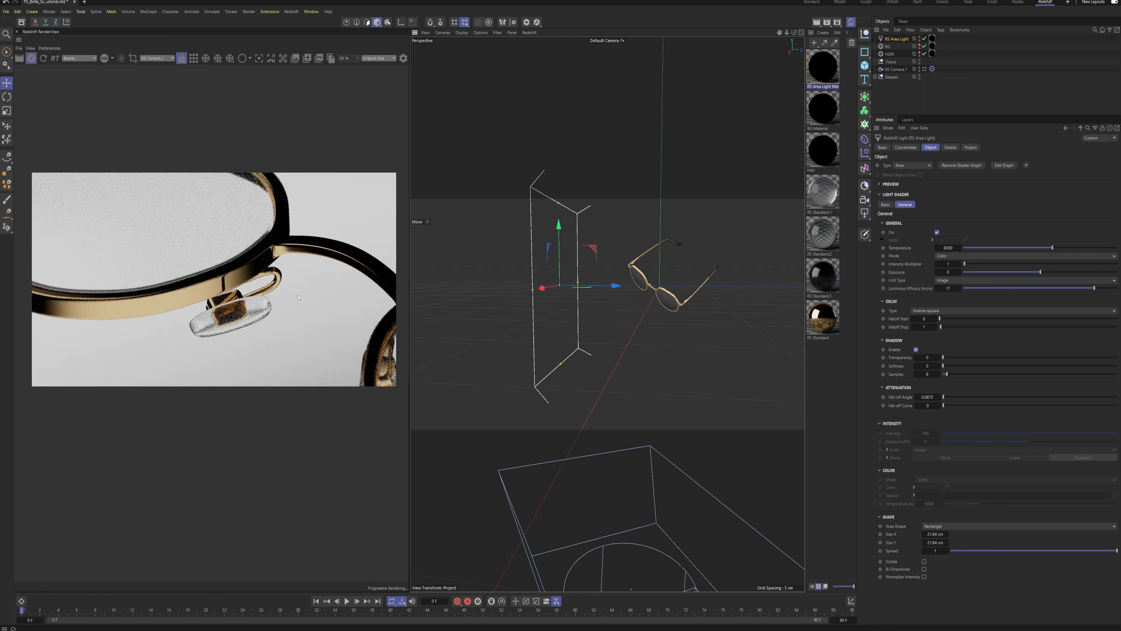
Step: Rotate the area light and place it above the glasses, tilted down towards them
left_click_drag(583, 290, 643, 315, "alt")
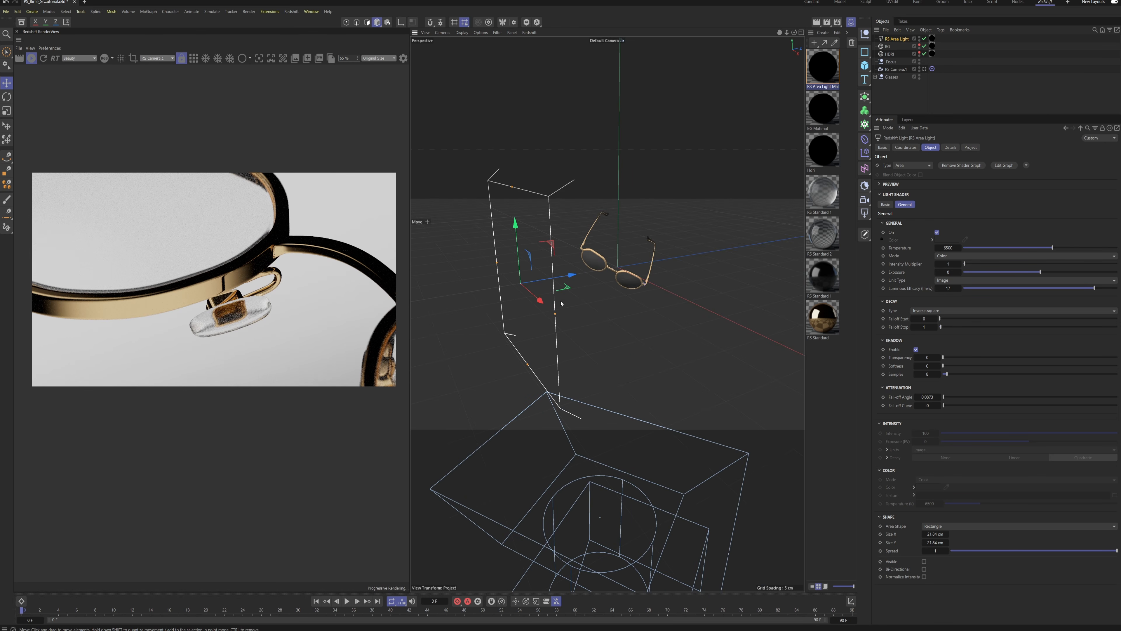
key("r")
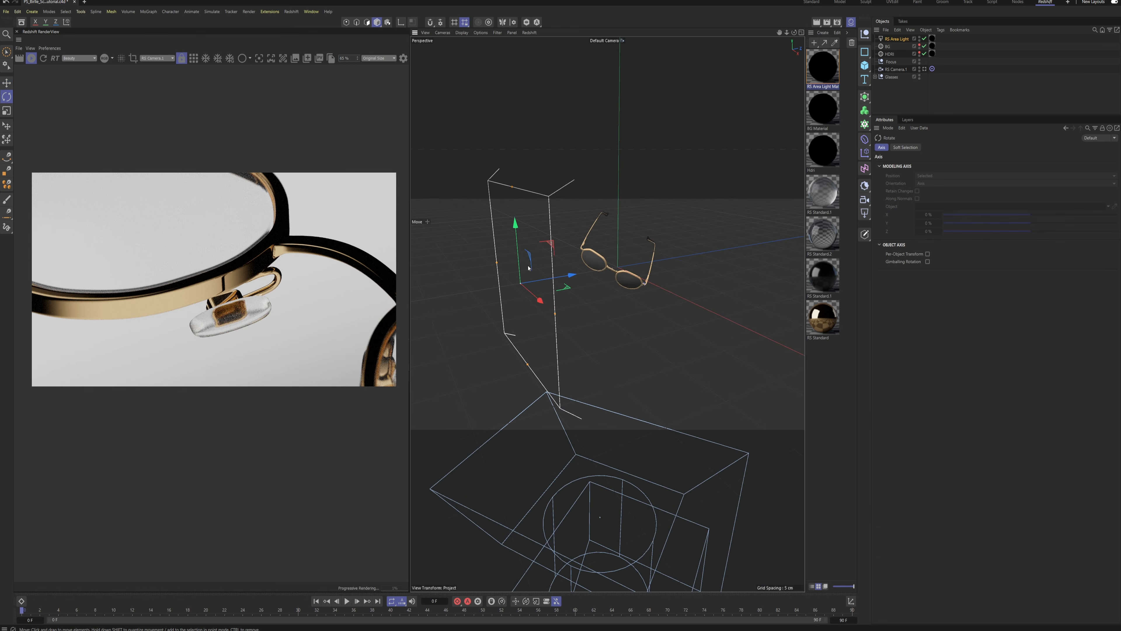
left_click_drag(498, 255, 643, 248)
key("e")
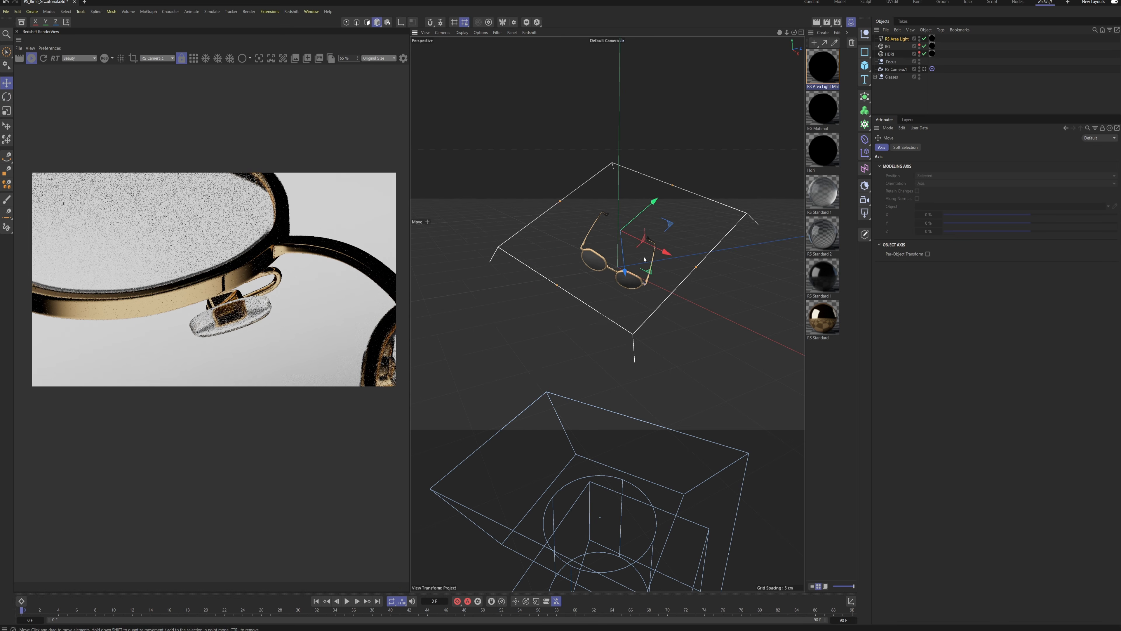
Step: Scale the area light down so that it sits closer around the glasses
left_click_drag(724, 291, 698, 258, "alt")
key("r")
key("t")
key("r")
key("t")
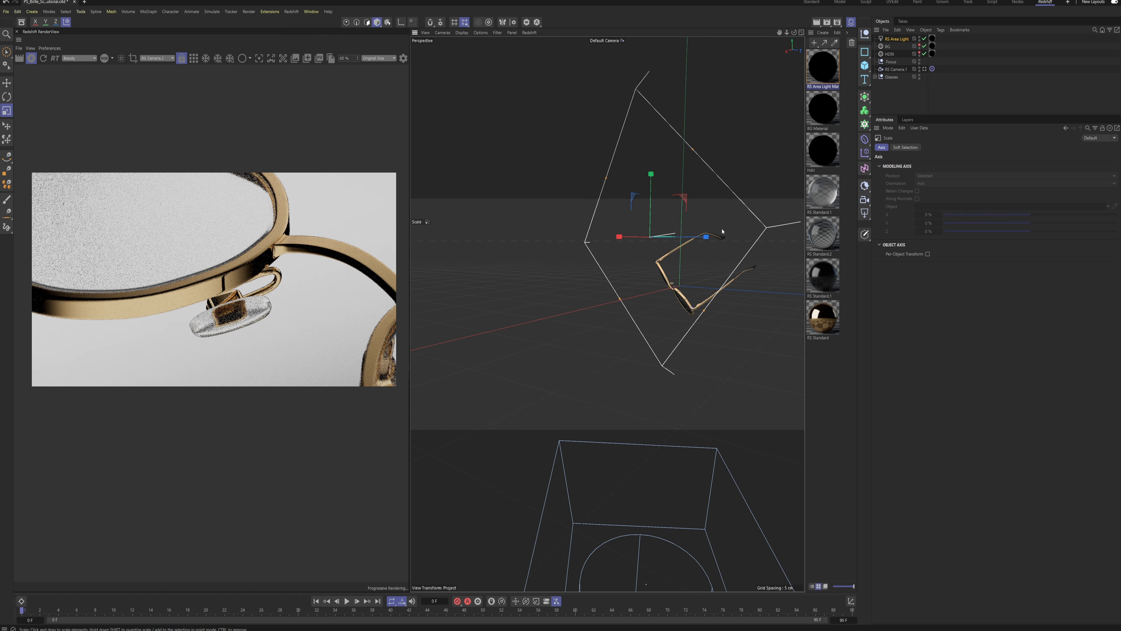
left_click_drag(721, 234, 696, 275)
key("e")
mouse_move(696, 274)
left_mouse_down("alt")
mouse_move(730, 233)
mouse_move(714, 266)
left_mouse_up("alt")
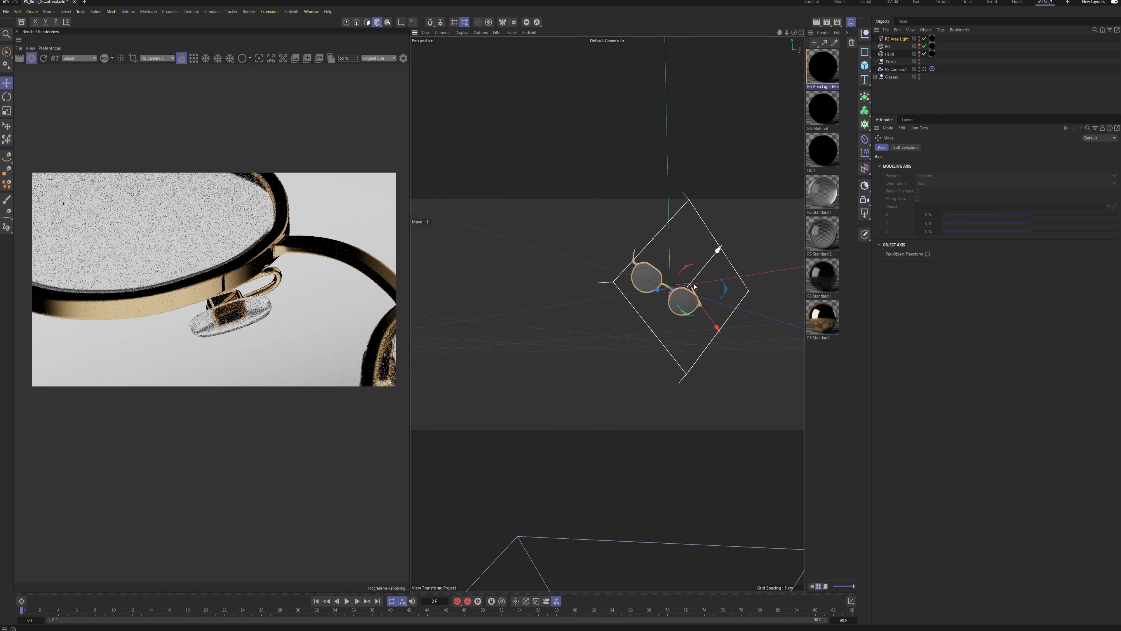
Step: Shift the area light along its X axis and fine-tune its rotation relative to the glasses
left_click_drag(671, 332, 674, 307, "alt")
middle_click_drag(673, 307, 595, 282, "alt")
left_click_drag(596, 282, 522, 288, "alt")
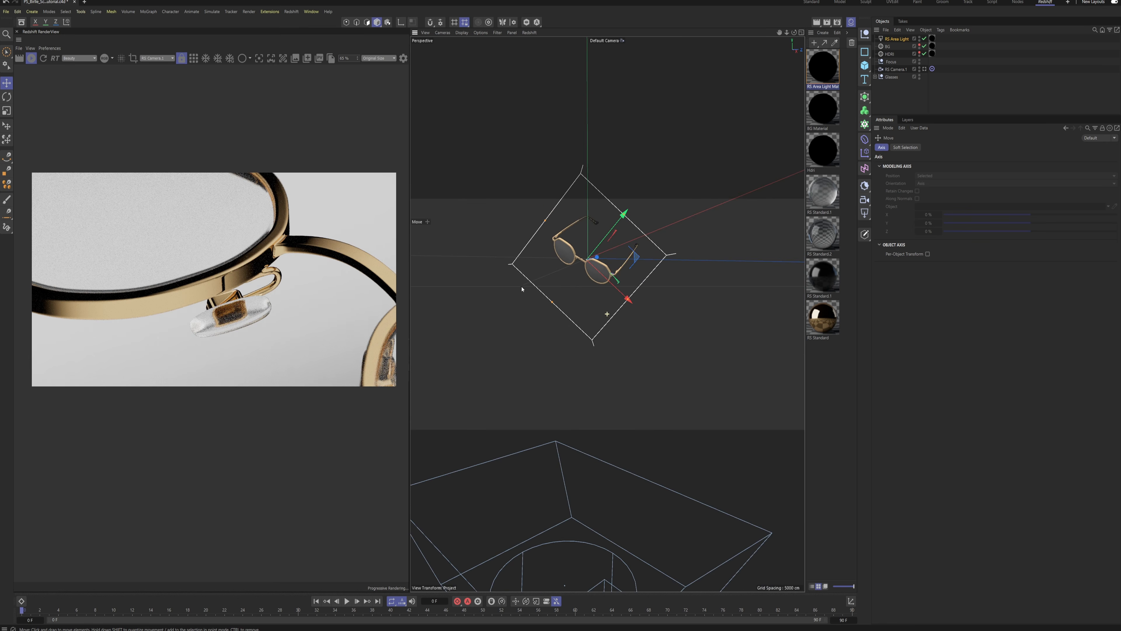
mouse_move(617, 300)
left_mouse_down("alt")
mouse_move(569, 272)
mouse_move(603, 259)
mouse_move(599, 296)
left_mouse_up("alt")
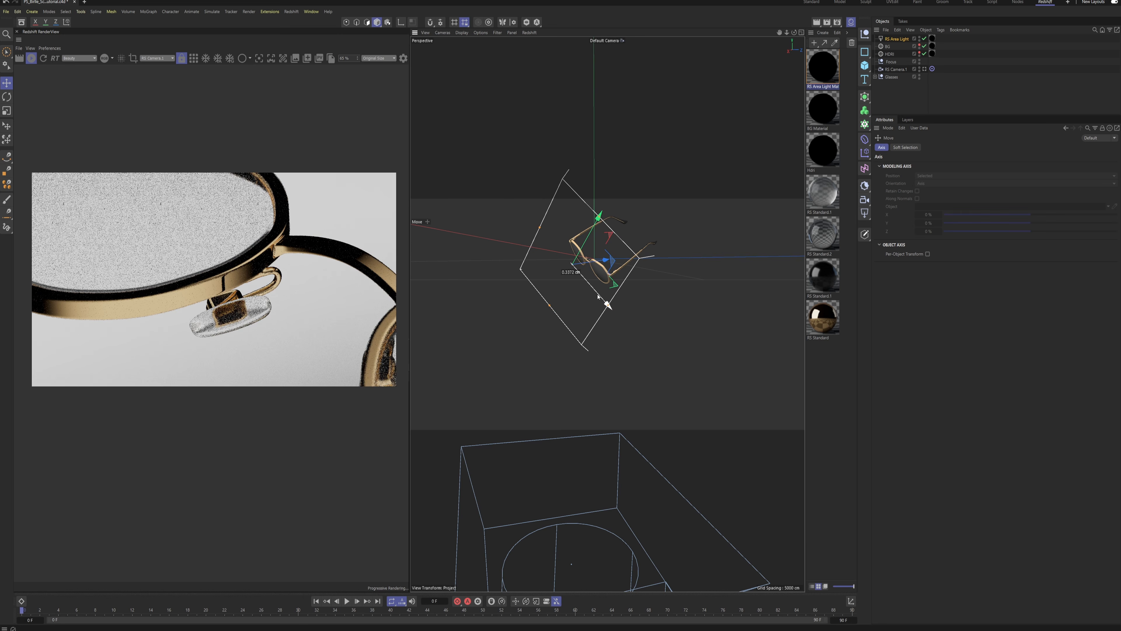
key("r")
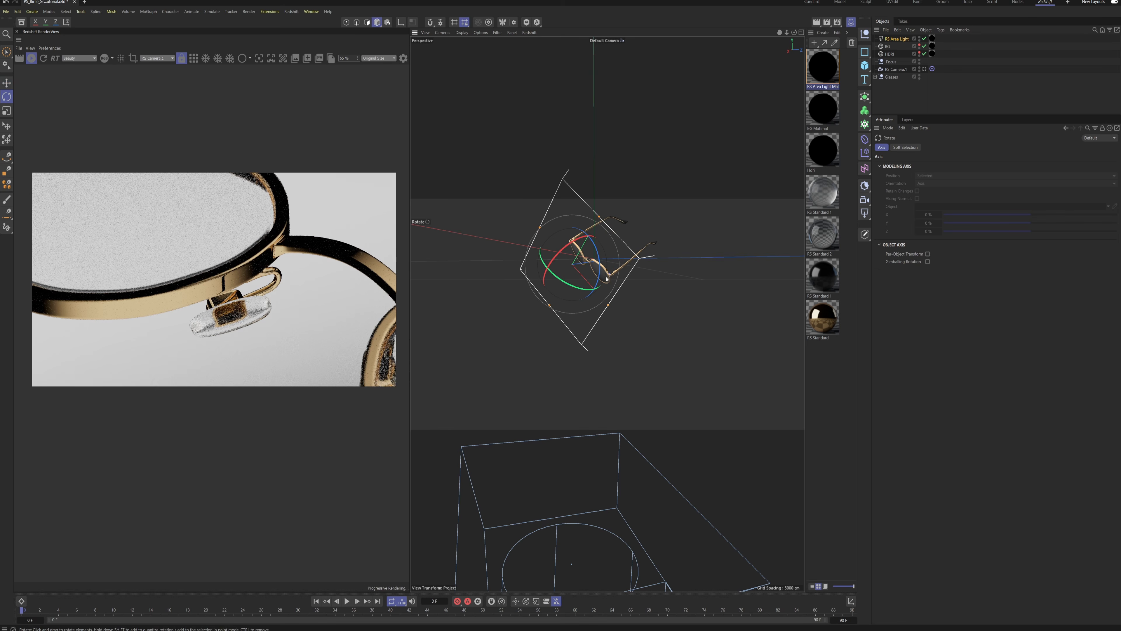
mouse_move(601, 274)
left_mouse_down()
mouse_move(600, 259)
mouse_move(582, 271)
mouse_move(617, 286)
left_mouse_up()
key("e")
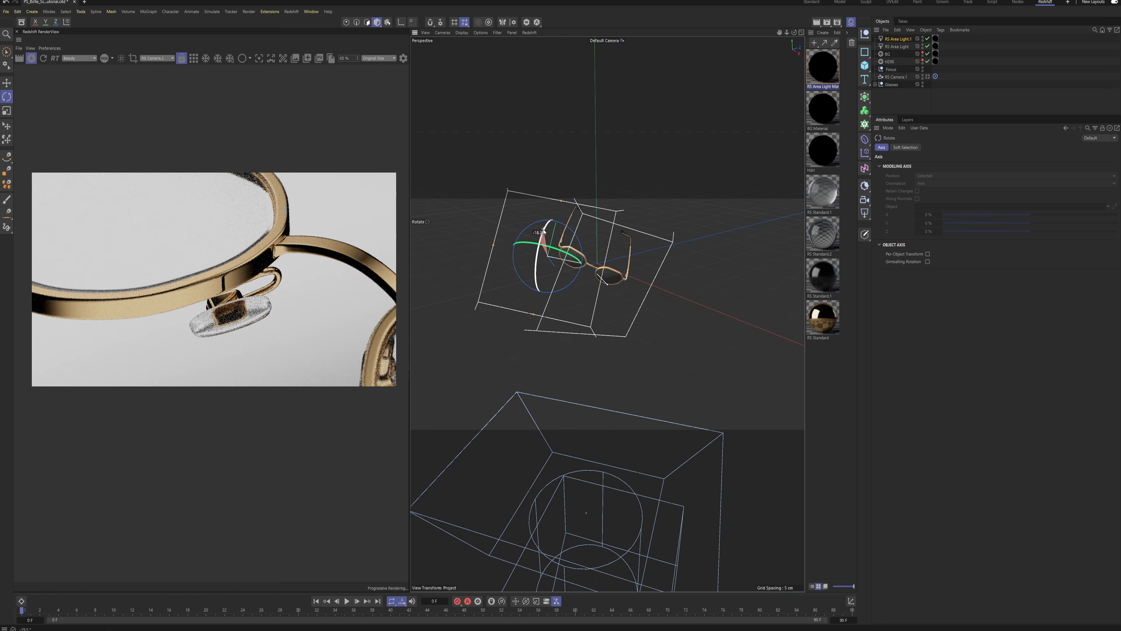
Step: Adjust the size and position of the duplicated area light RS Area Light.1 near the glasses, and save the scene
key("t")
key("ctrl+s")
left_click_drag(611, 285, 636, 254, "alt")
key("e")
left_click_drag(578, 213, 585, 211)
left_click_drag(585, 211, 622, 208, "alt")
left_click_drag(622, 207, 547, 238, "alt")
Step: Duplicate the area light as a third light, then move and rotate it to light the glasses from another side
left_click_drag(508, 270, 541, 276, "ctrl")
key("r")
key("e")
left_click_drag(532, 278, 540, 253)
key("r")
left_click_drag(540, 254, 620, 252)
key("e")
left_click_drag(620, 253, 658, 296)
key("r")
key("e")
left_click_drag(658, 296, 706, 265, "alt")
Step: Refine the position and rotation of RS Area Light.2, deselect it and save the scene
left_click(889, 69)
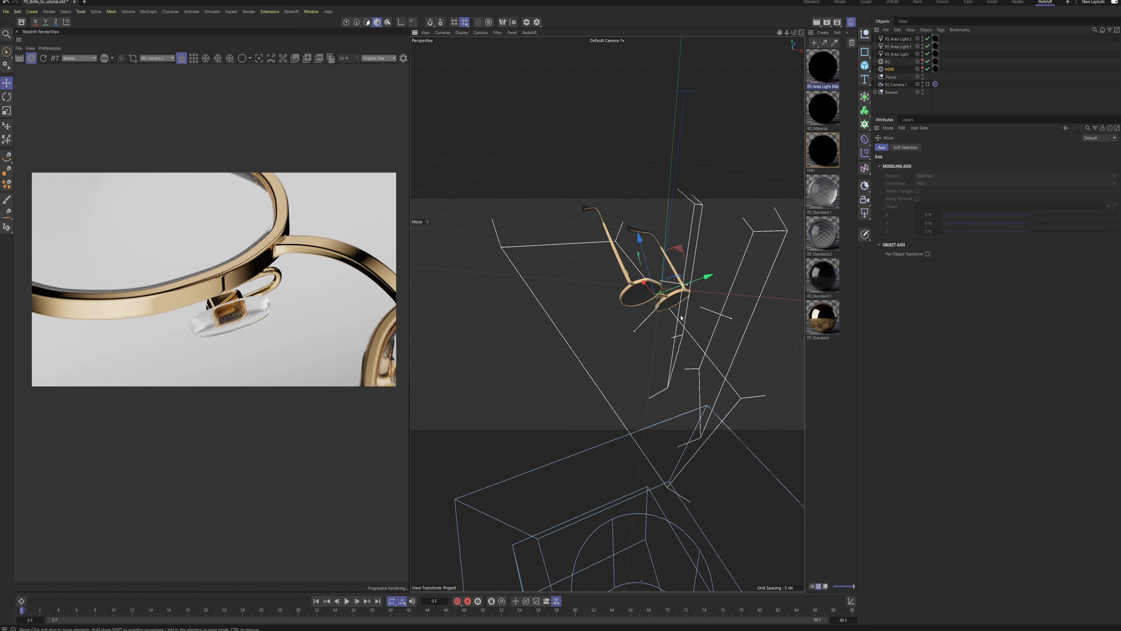
key("r")
left_click(898, 39)
mouse_move(647, 306)
left_mouse_down()
mouse_move(668, 306)
mouse_move(652, 316)
left_mouse_up()
key("e")
left_click_drag(653, 316, 623, 291, "alt")
left_click_drag(603, 329, 633, 337)
key("r")
left_click_drag(616, 289, 580, 300)
left_click(905, 103)
key("ctrl+s")
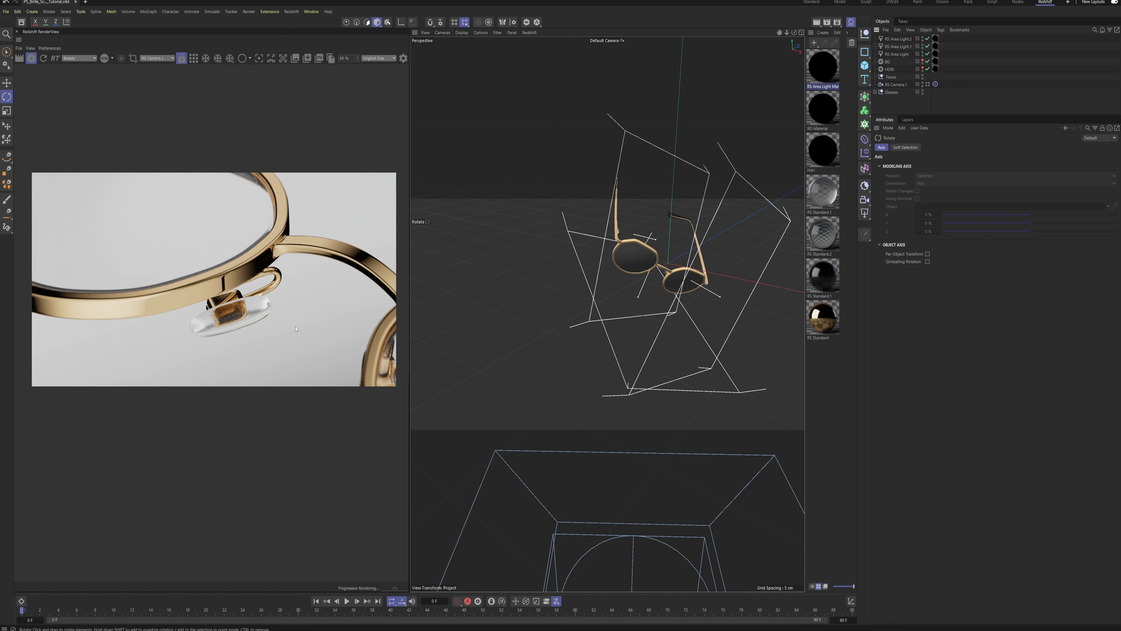
Step: Switch off the three area lights and the HDRI dome, and turn the original area light back on to compare its contribution
left_click_drag(563, 293, 508, 265, "alt")
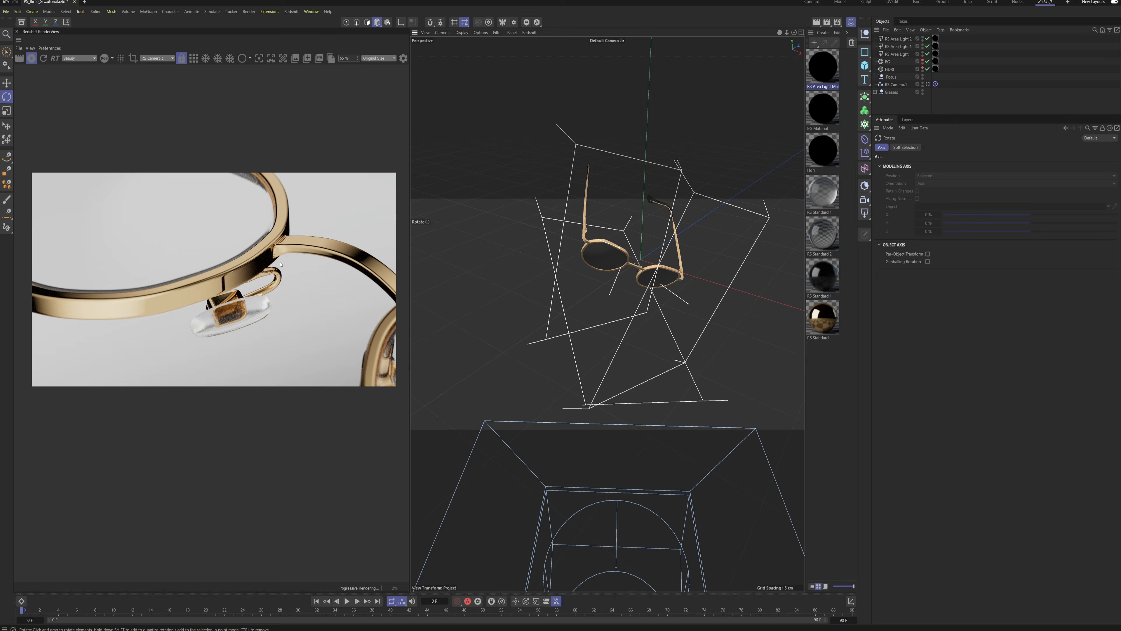
left_click_drag(632, 255, 584, 246, "alt")
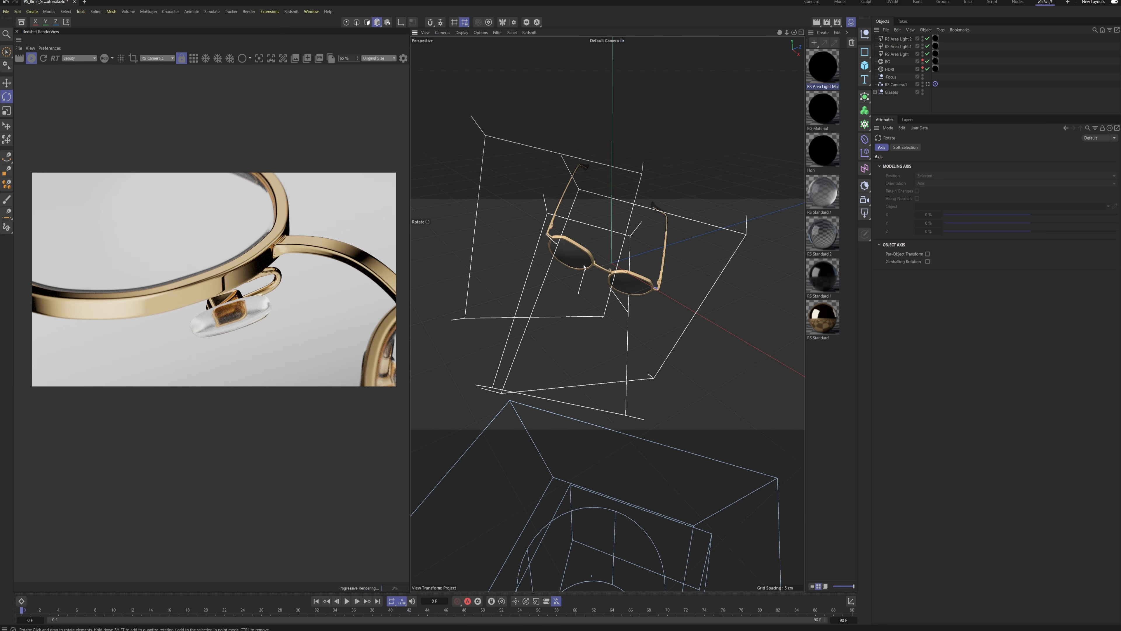
left_click_drag(619, 283, 618, 253, "alt")
left_click(929, 52)
left_click(927, 46)
left_click(927, 38)
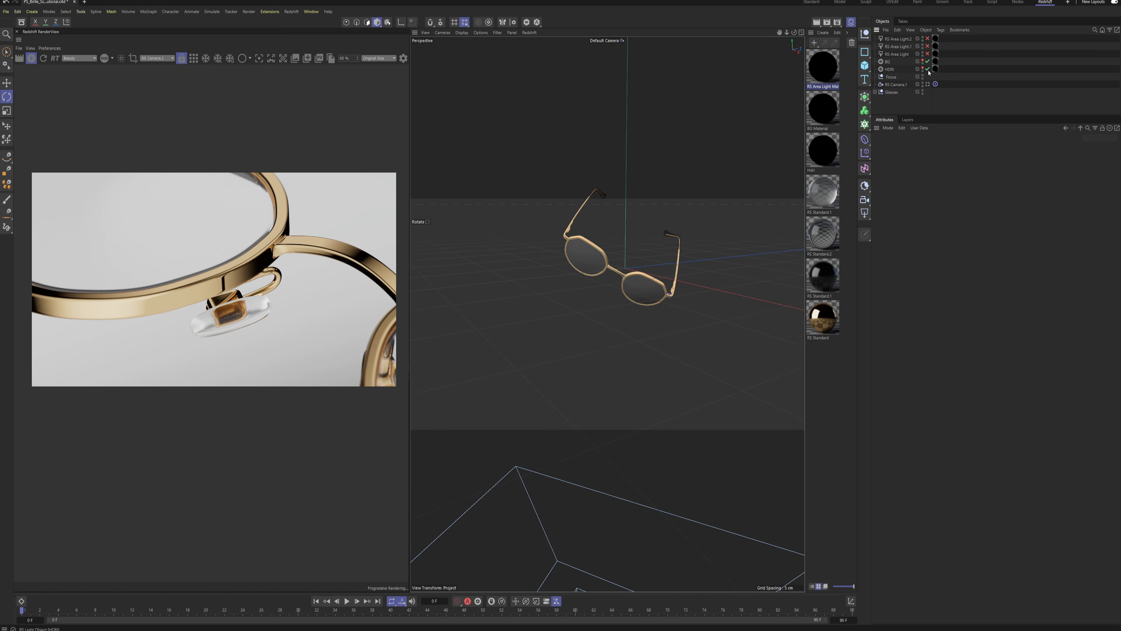
left_click(927, 69)
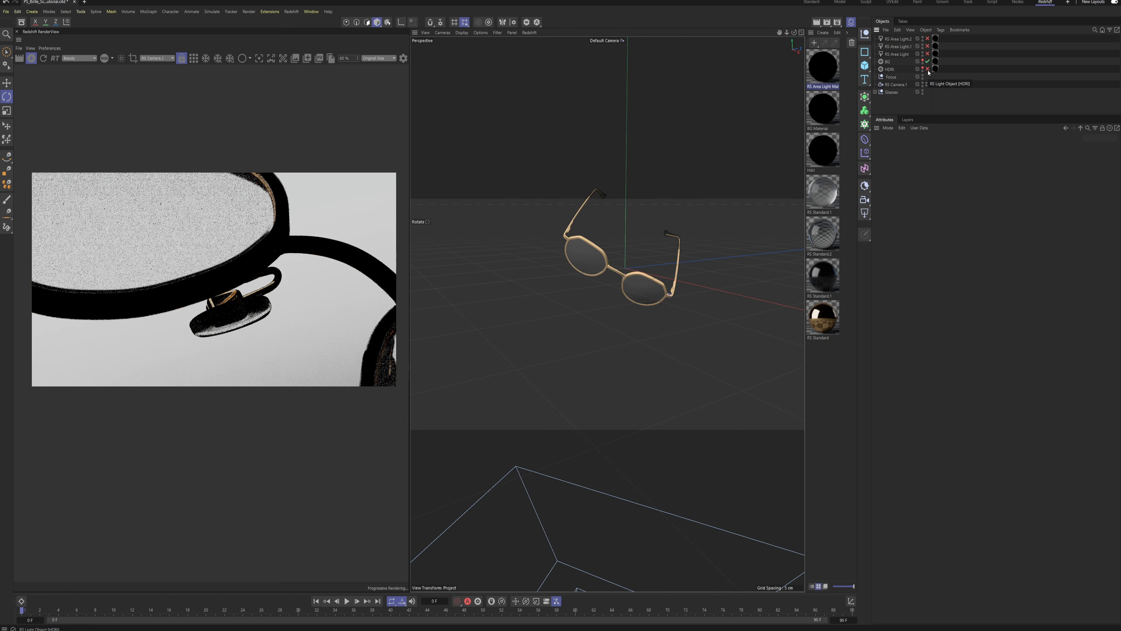
left_click(927, 53)
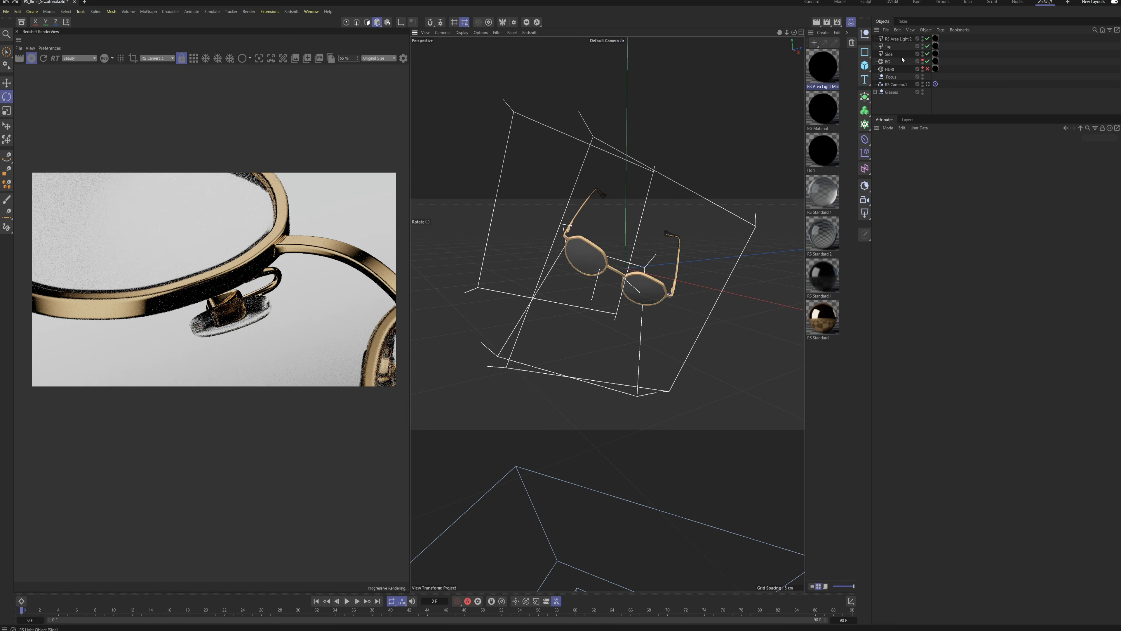
Step: Rename RS Area Light.2 to Bot
double_click(896, 39)
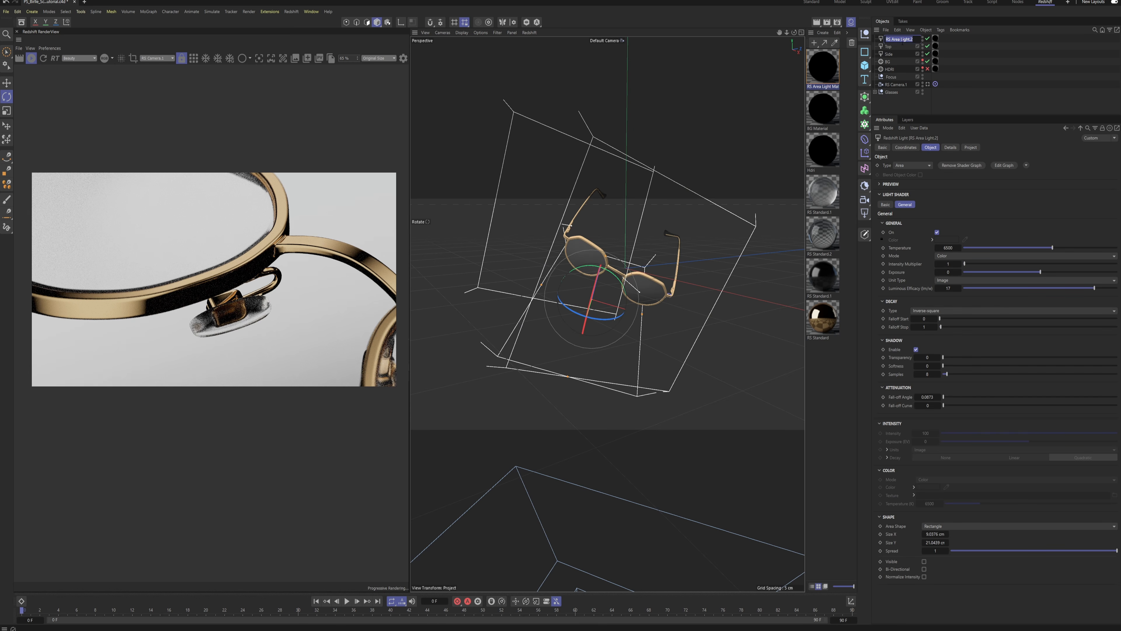
type("Bot")
key("Return")
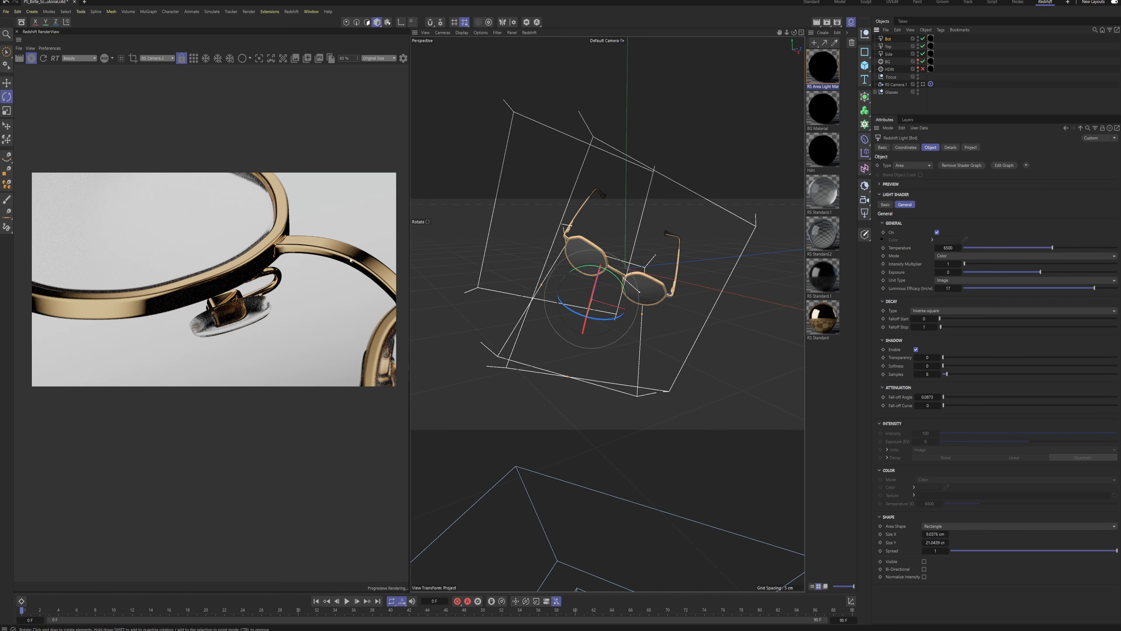
Step: Shift the Bot light sideways below the glasses and widen it slightly
key("e")
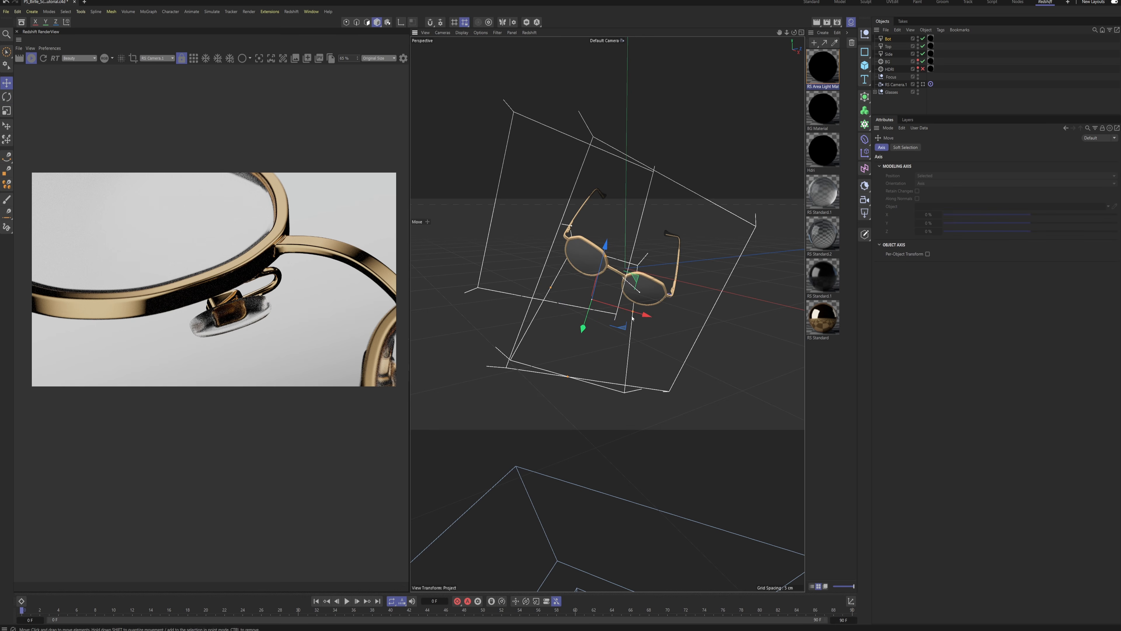
left_click_drag(623, 307, 625, 310)
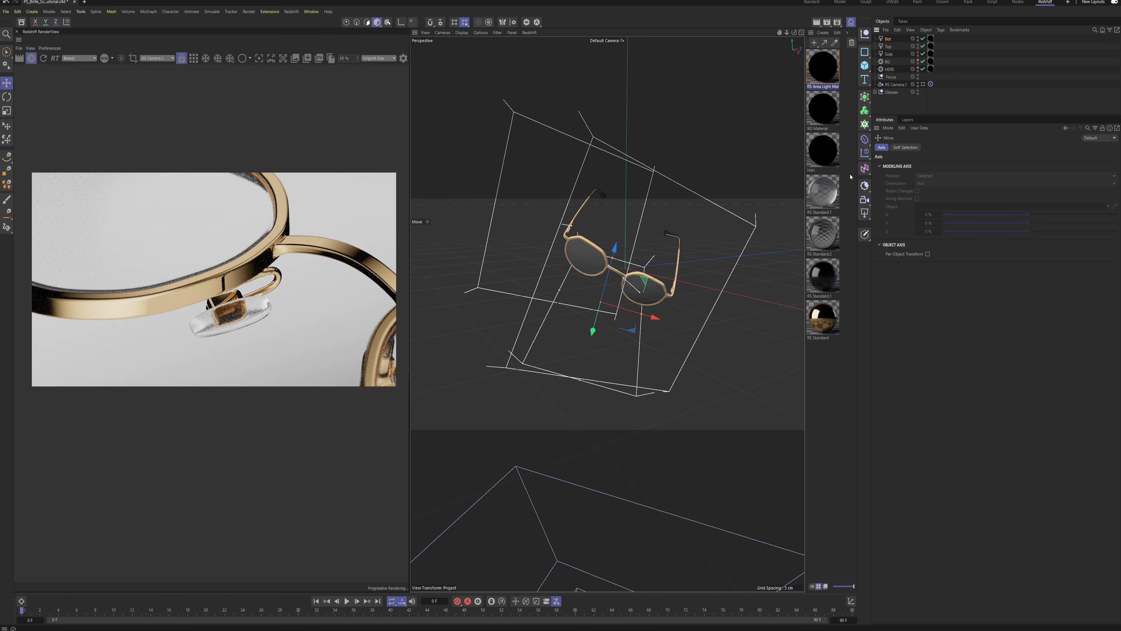
left_click_drag(641, 315, 649, 320)
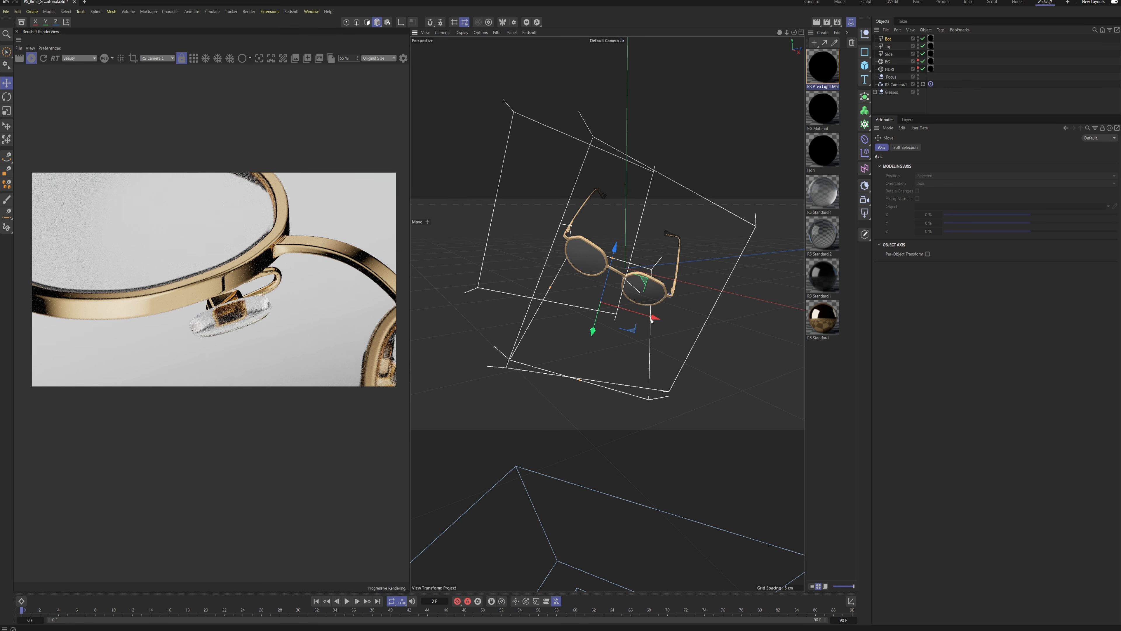
Step: Rename the RS Area Light material to Side and duplicate it for the other area lights
double_click(823, 86)
type("ide")
key("Return")
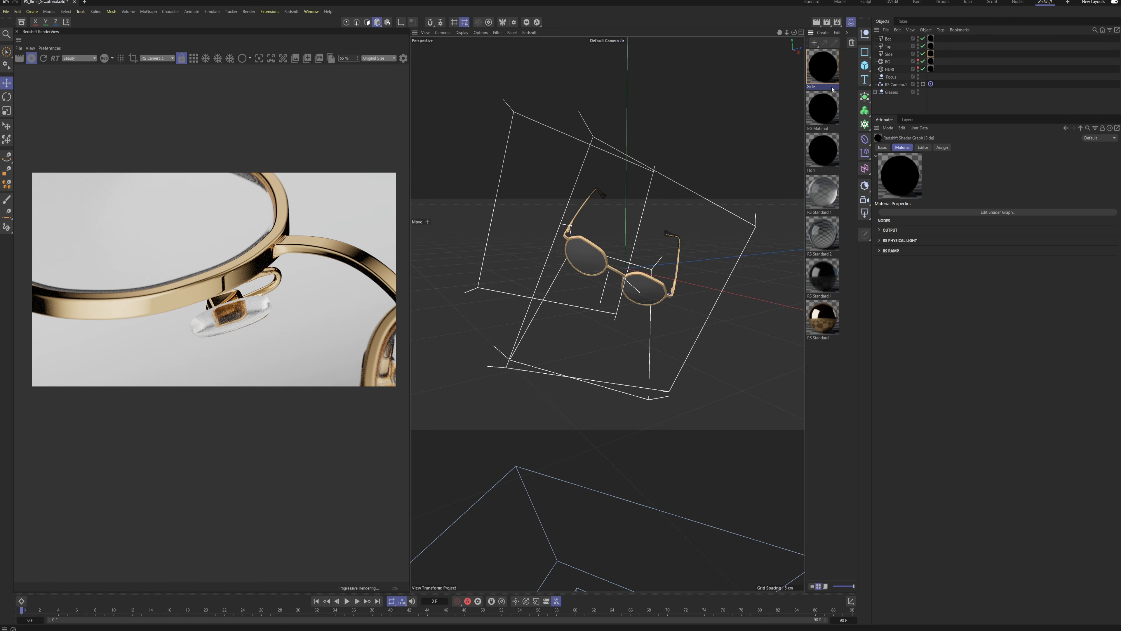
left_click_drag(828, 70, 844, 75, "ctrl")
Step: Rename two of the Side materials to Top and Bot, and place the Top light above Bot in the object list
double_click(818, 87)
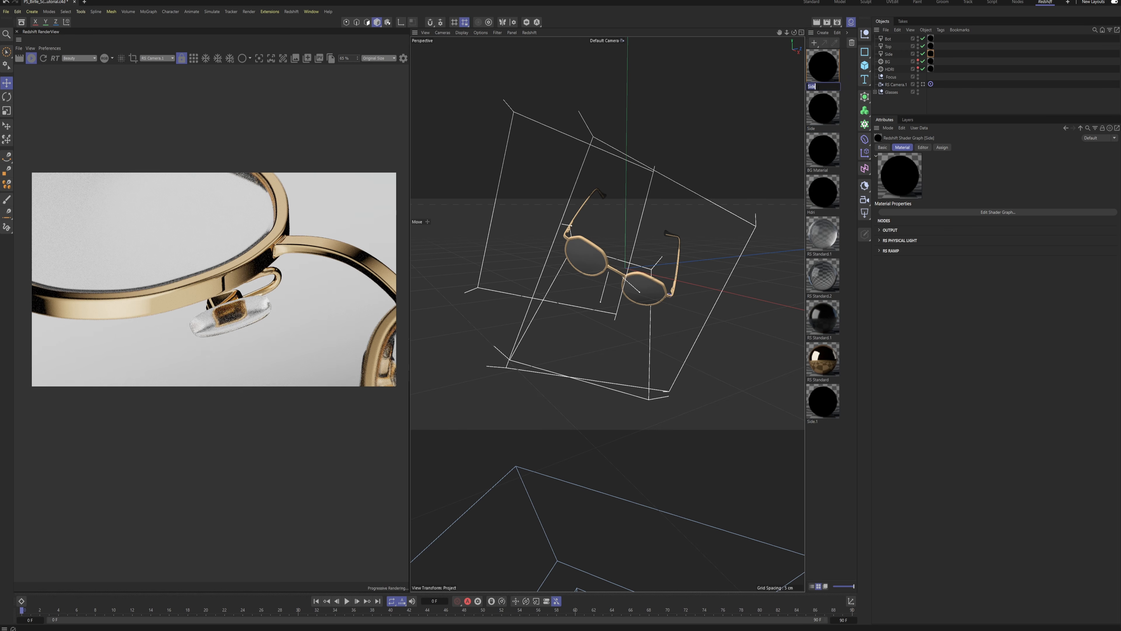
type("Top")
double_click(815, 129)
type("Bot")
key("Return")
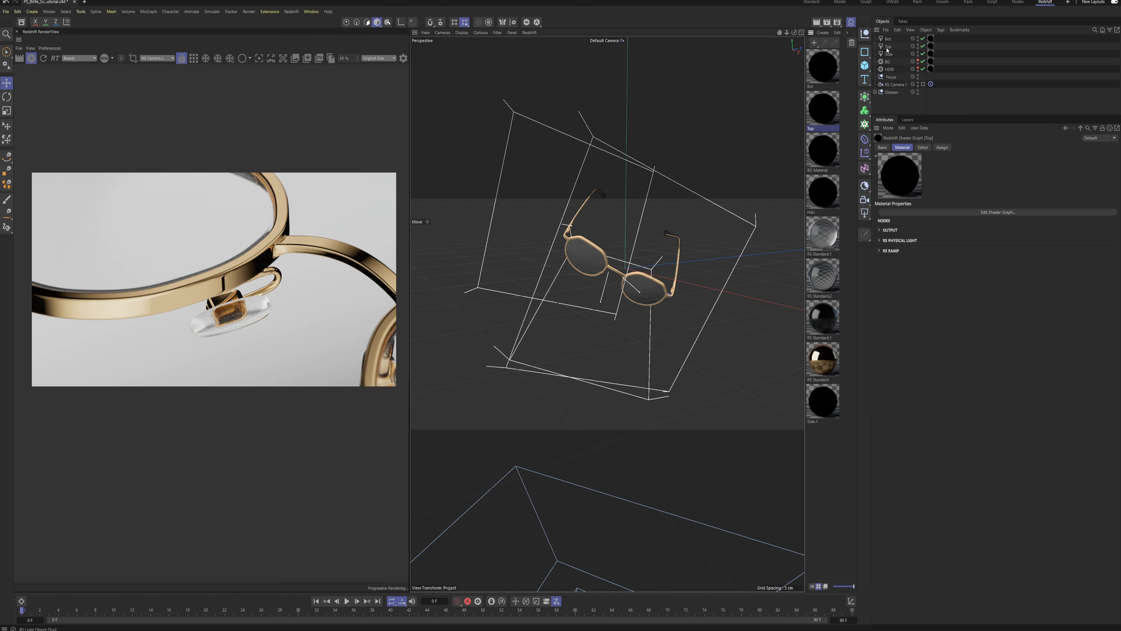
left_click_drag(887, 50, 887, 39)
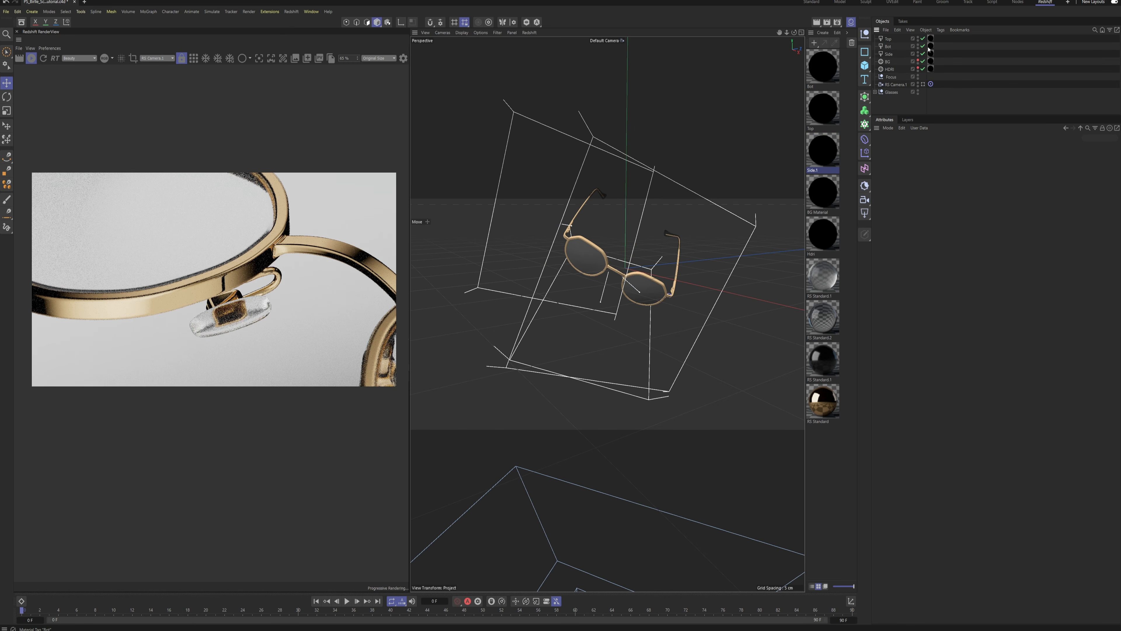
Step: Set the Bot area light's intensity multiplier to 0.5
left_click(888, 46)
left_click(949, 263)
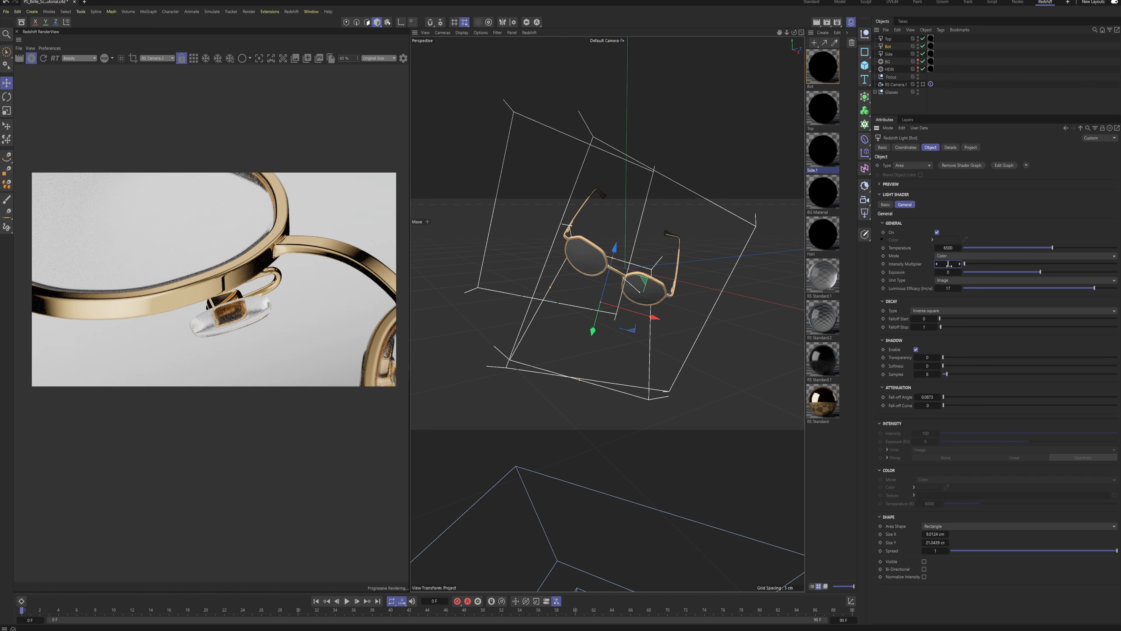
type("0.5")
key("Return")
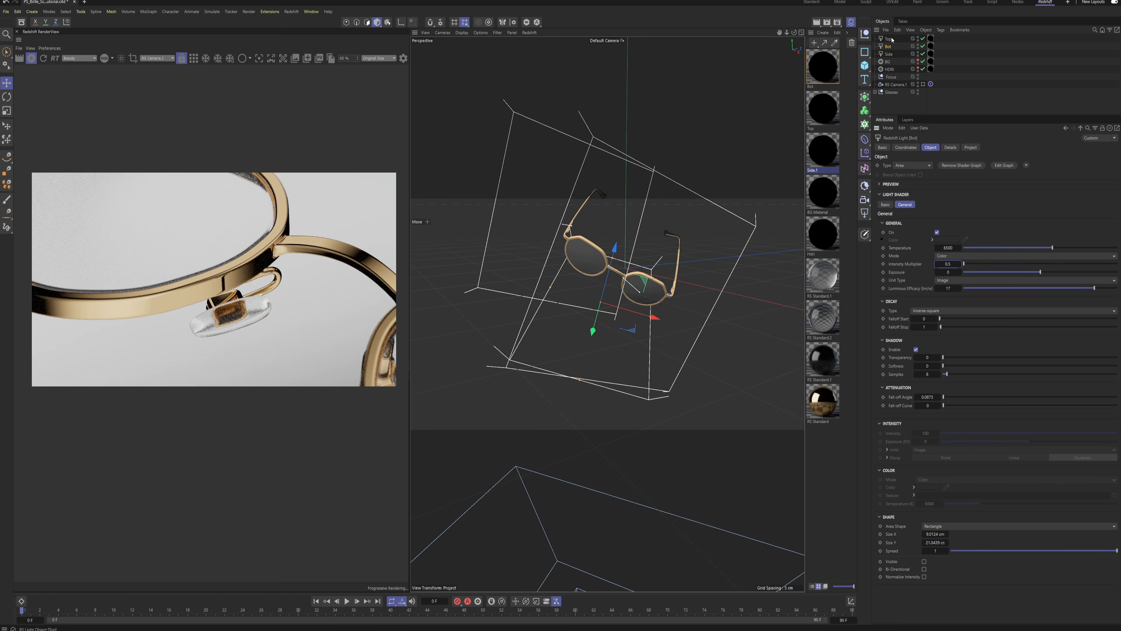
Step: Set the Top area light's intensity multiplier to 2
left_click(905, 39)
left_click(949, 263)
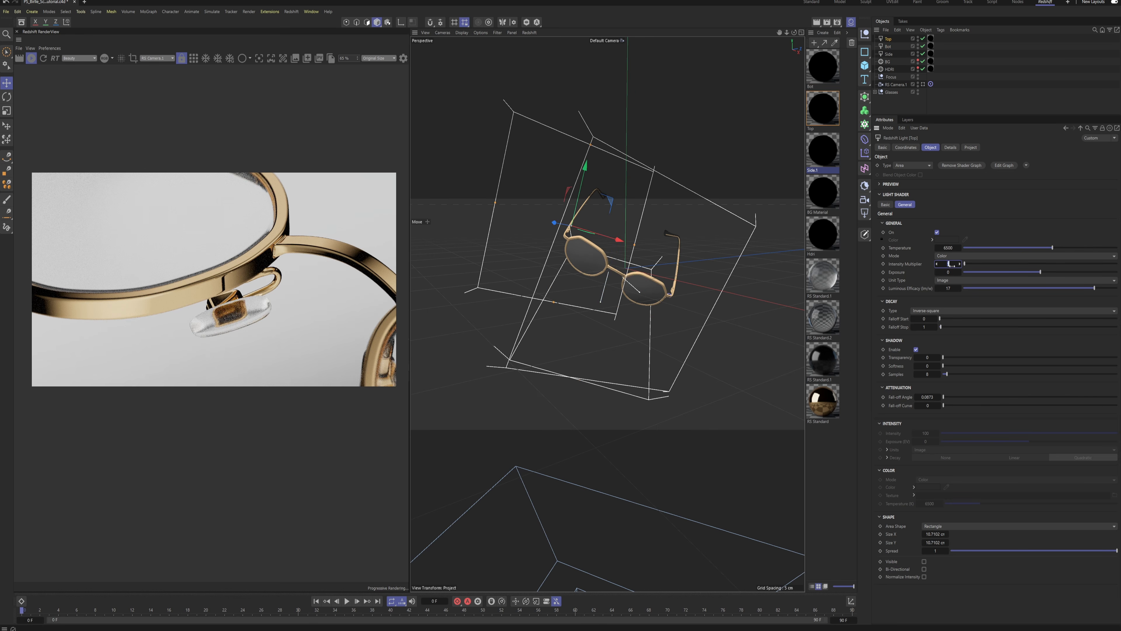
type("2")
key("Return")
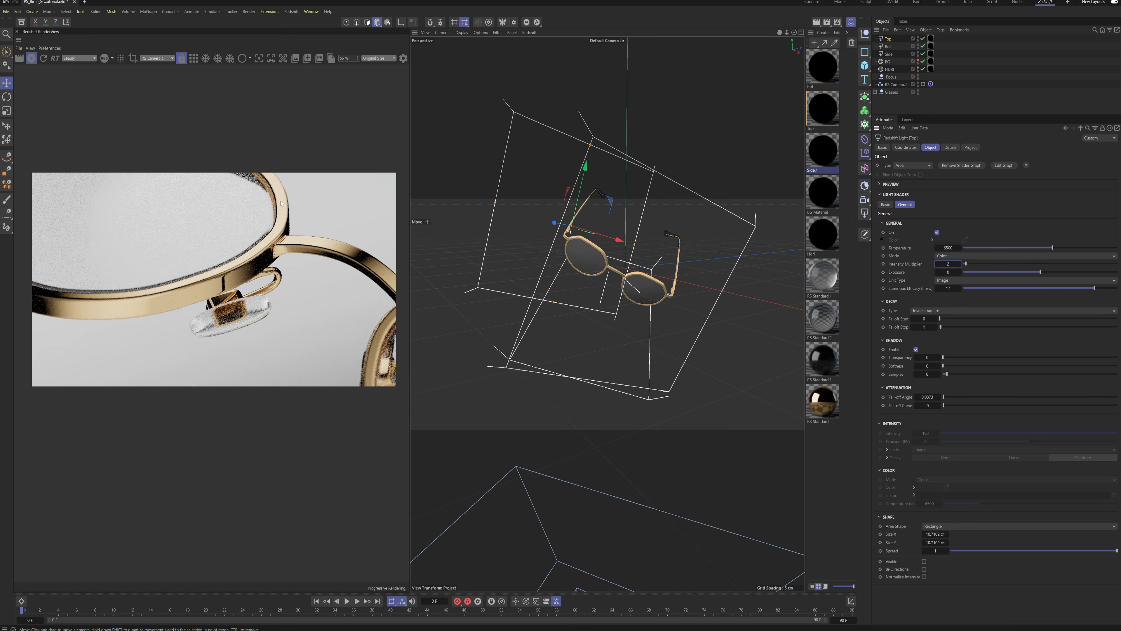
scroll(270, 251, "up", 1)
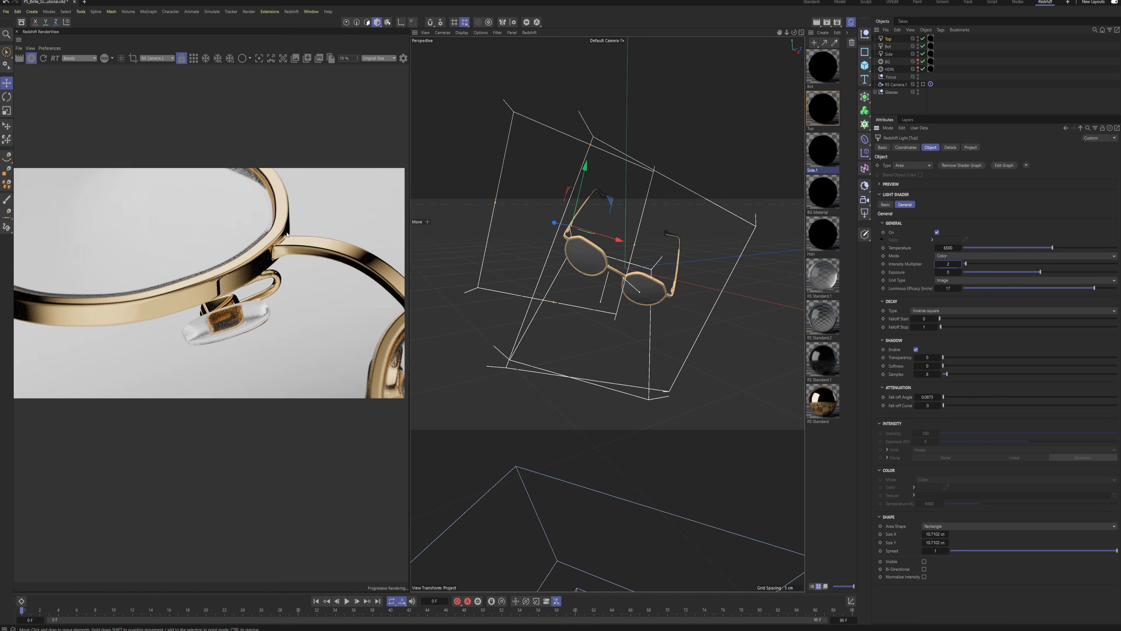
Step: Try a dimmer HDRI dome light with an intensity multiplier of 0.7
left_click(889, 69)
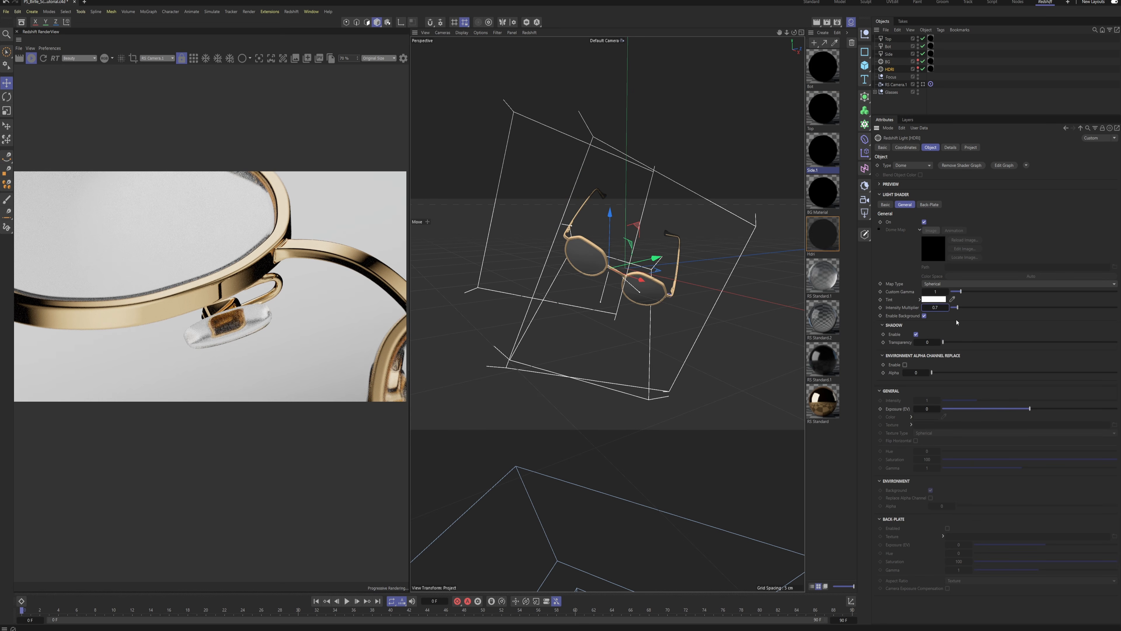
type("0.7")
key("Return")
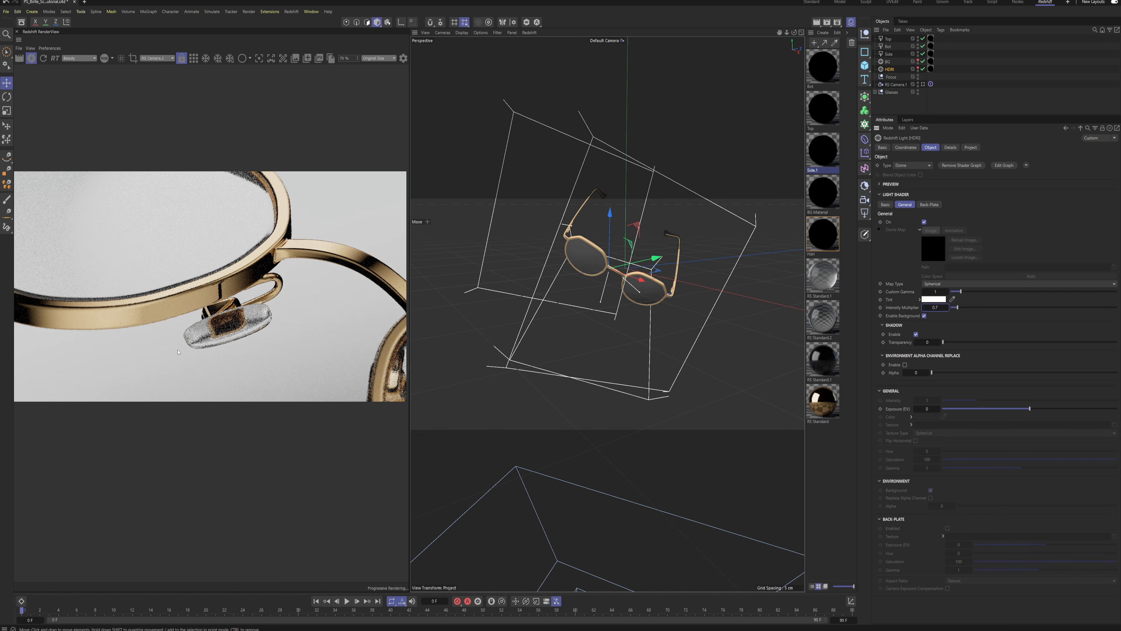
Step: Try an intensity multiplier of 1 on the Bot light, settle on 0.8, and set the HDRI dome's multiplier to 1
left_click(887, 47)
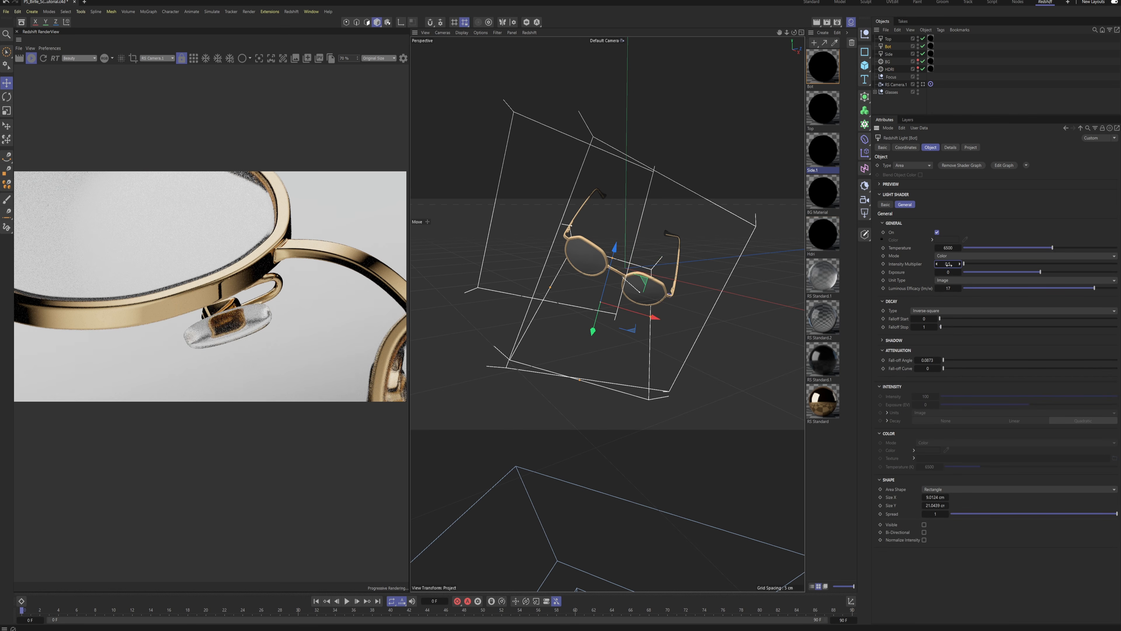
left_click(948, 263)
type("1")
key("Return")
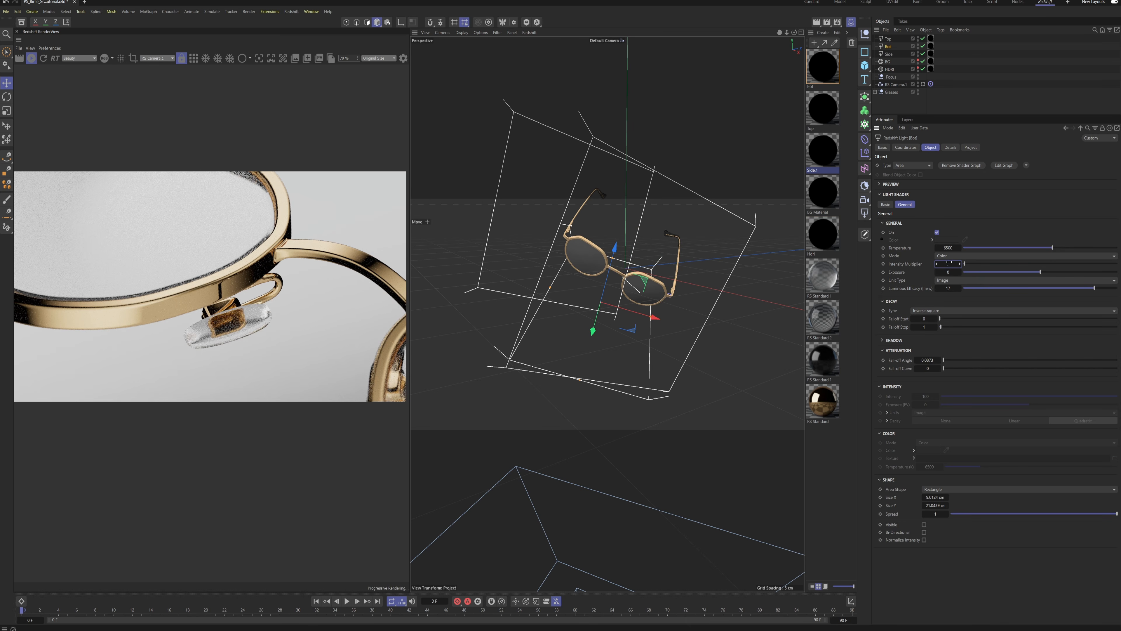
left_click(948, 263)
type("0.8")
key("Return")
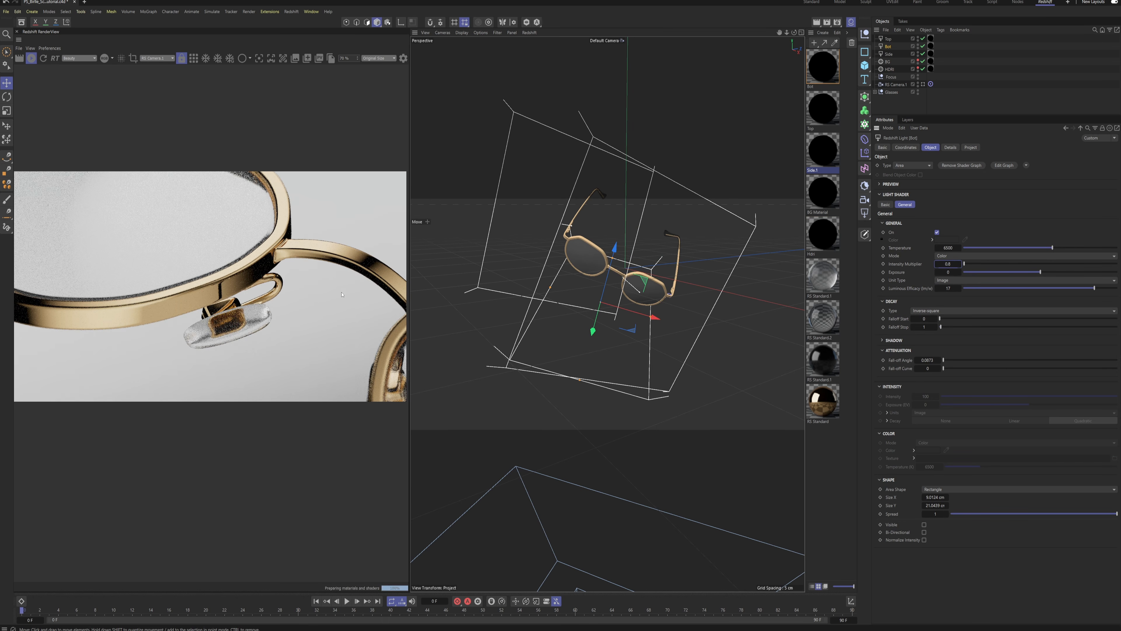
left_click(889, 69)
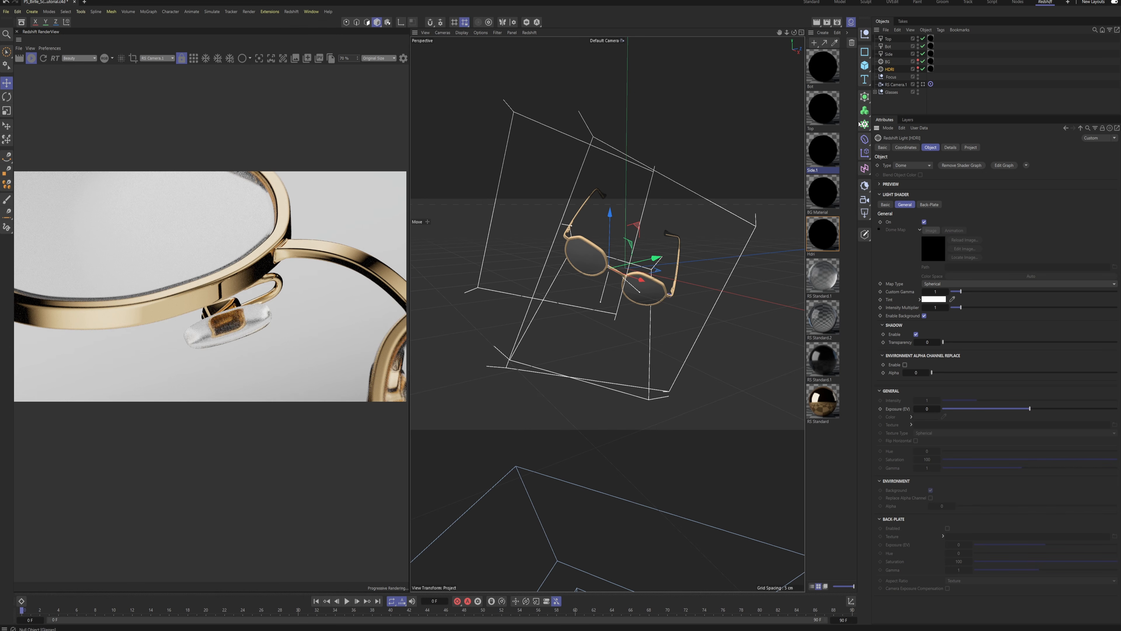
Step: Soften the circular ramp of the Side.1 material by moving its white knot to the start of the gradient
double_click(823, 140)
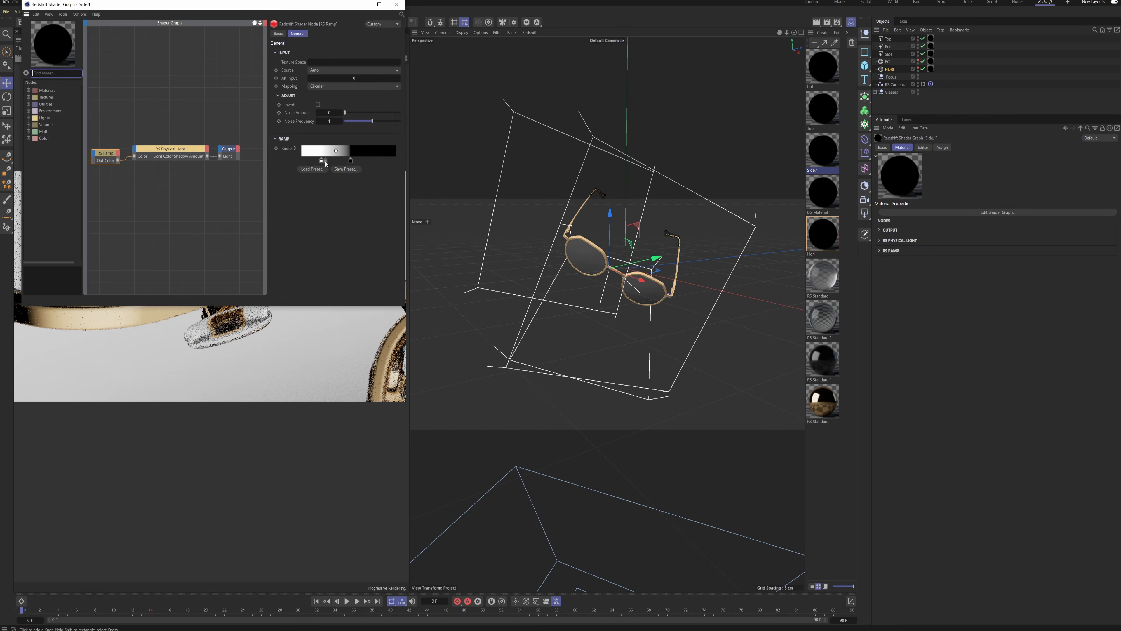
left_click_drag(321, 161, 306, 164)
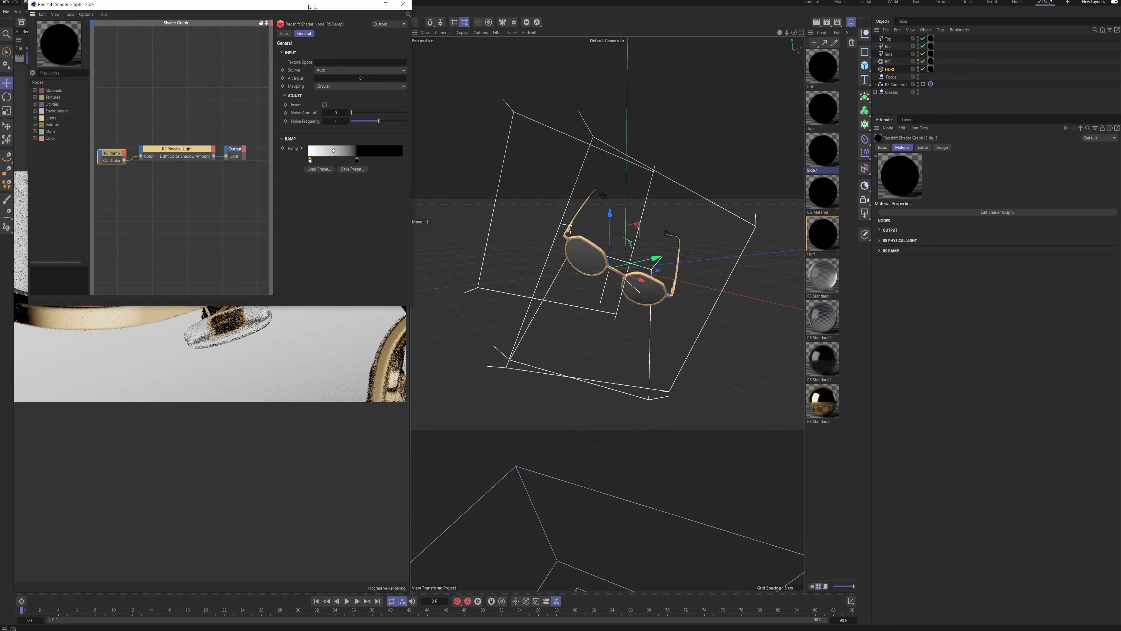
left_click_drag(303, 6, 644, 39)
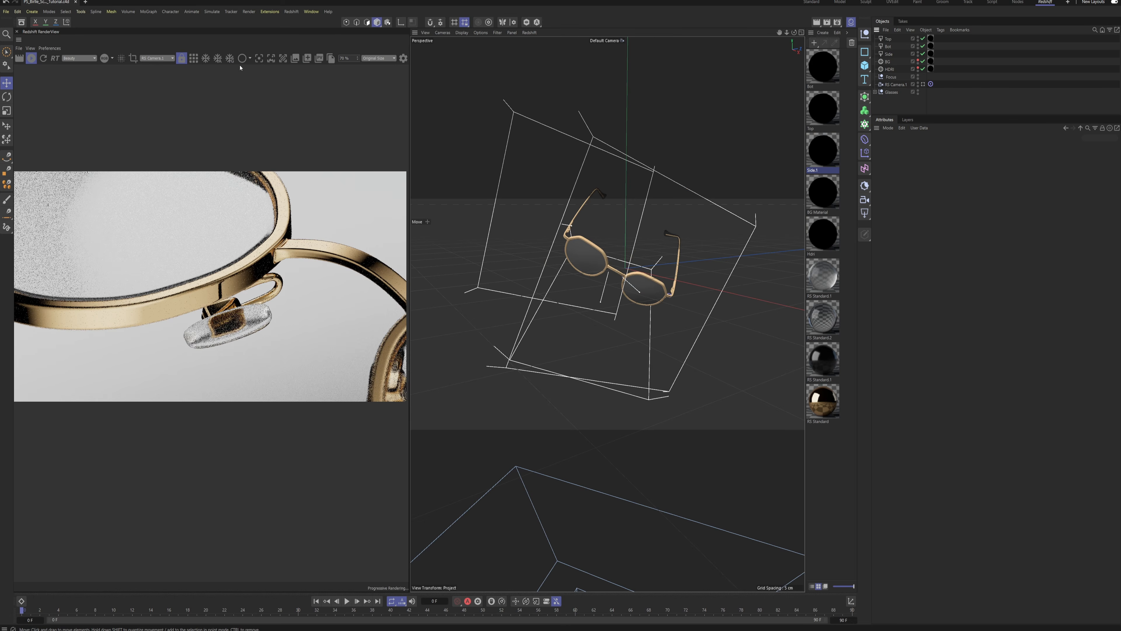
Step: Render the glasses close-up with bucket rendering and widen the render view to inspect the frame and nose pad
left_click(194, 58)
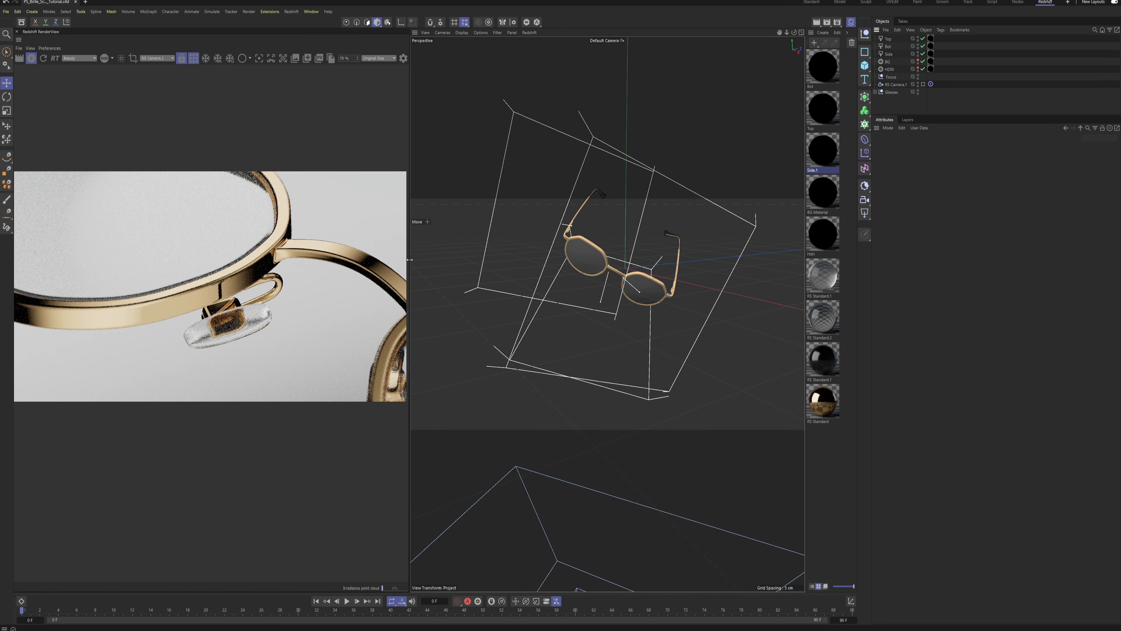
left_click_drag(410, 259, 477, 259)
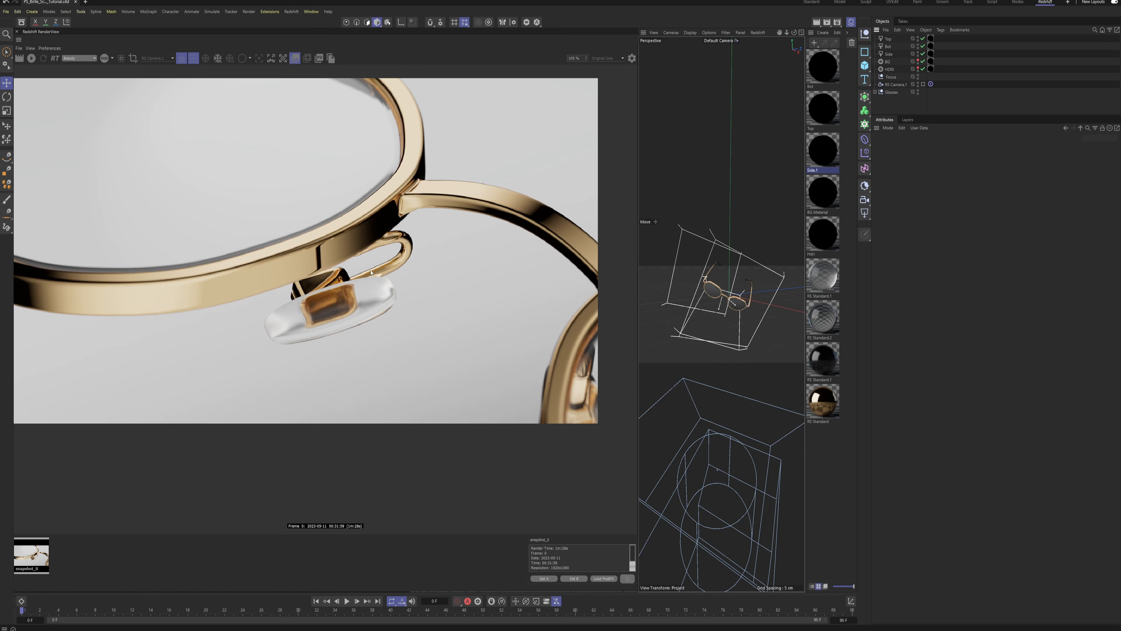
middle_click_drag(371, 273, 390, 278)
scroll(390, 278, "down", 1)
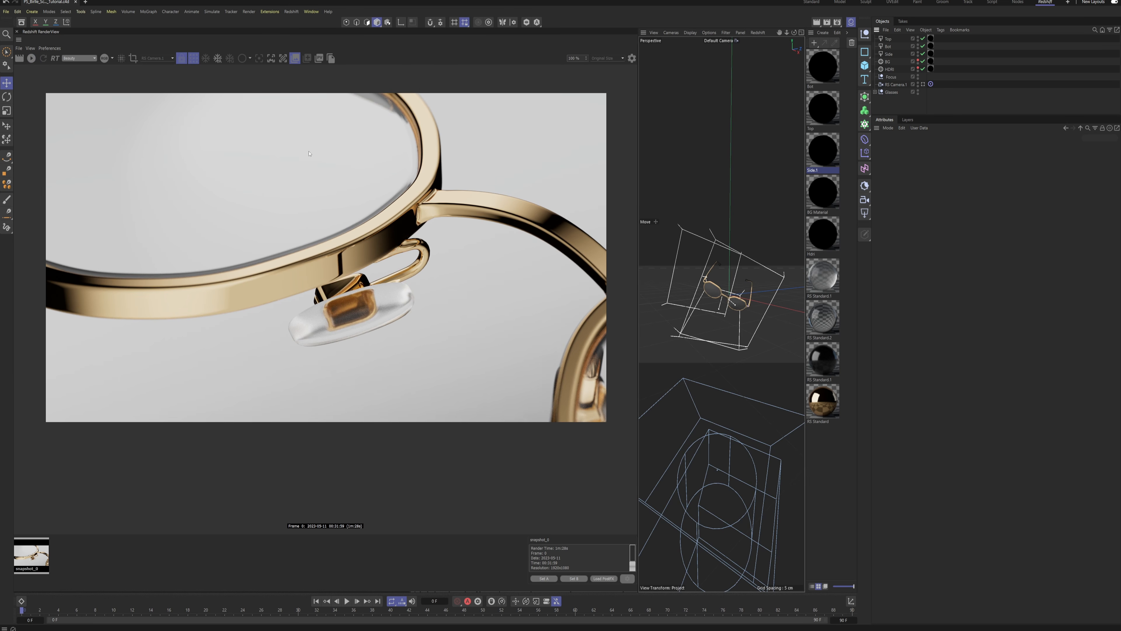